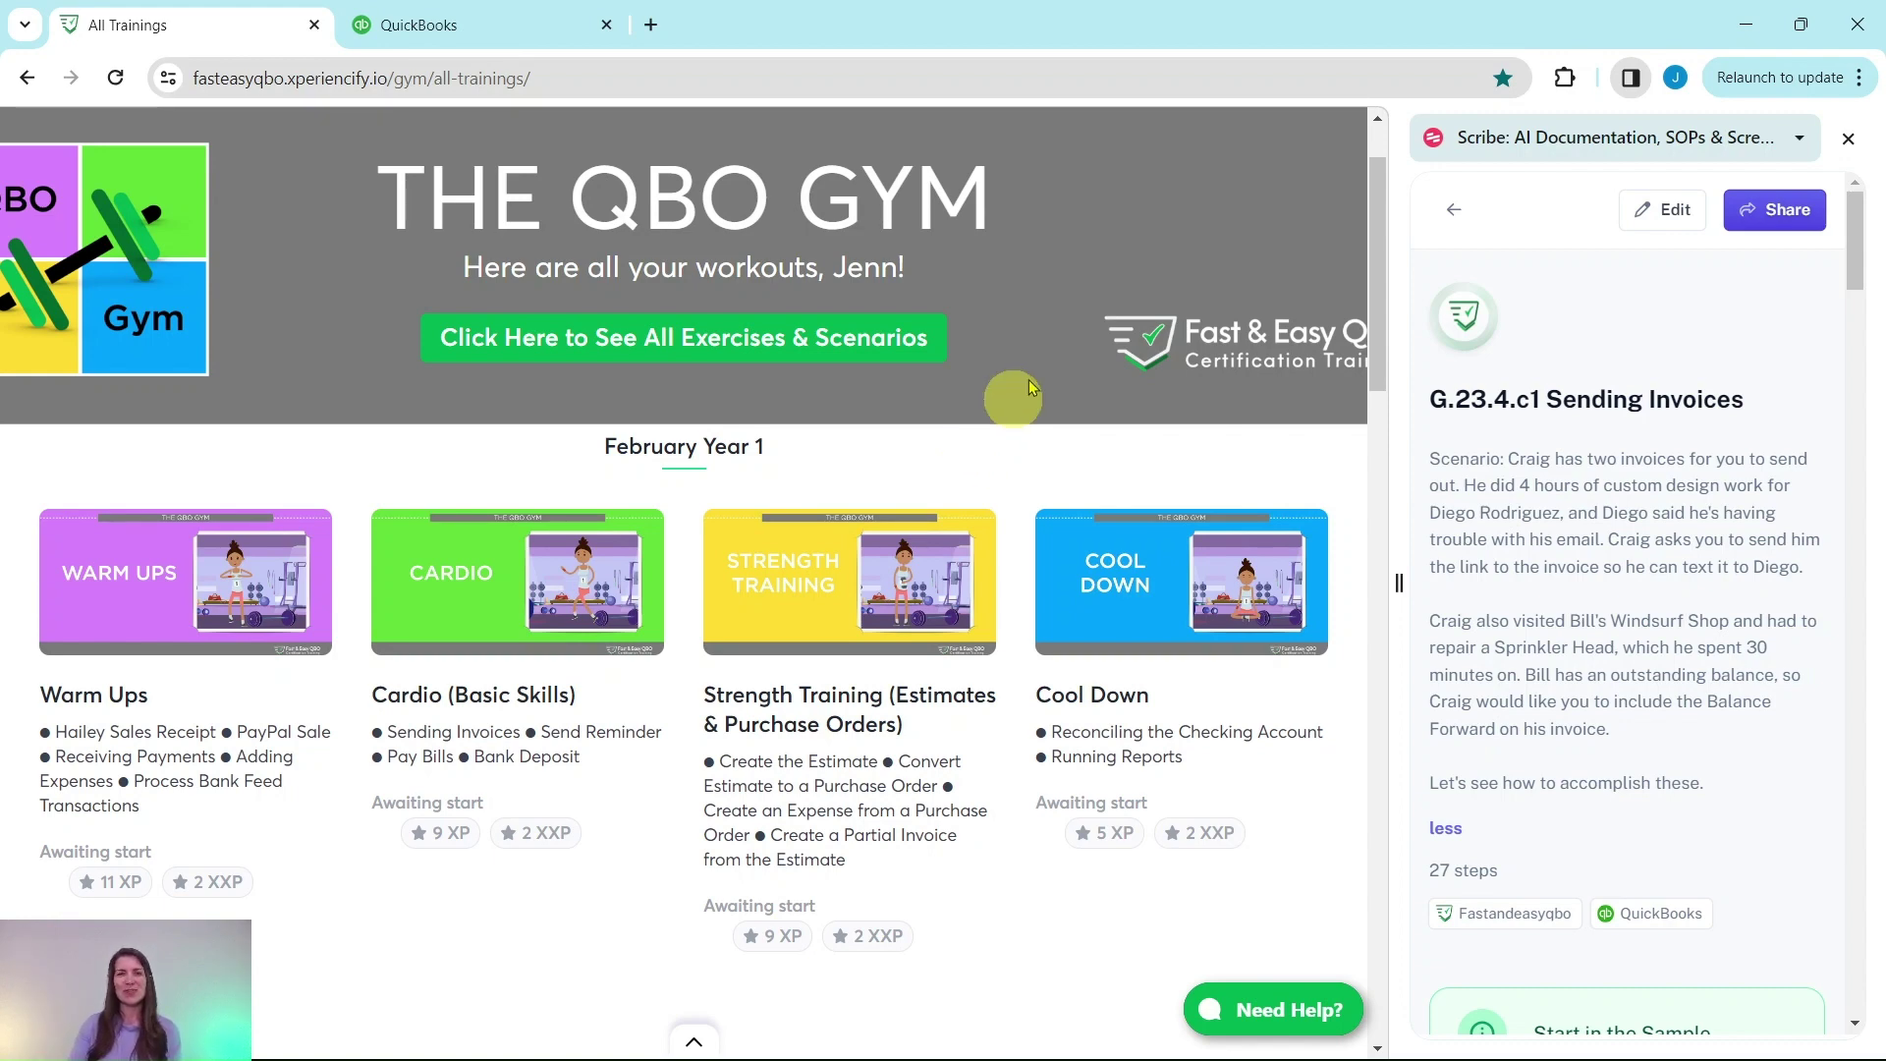
- Open the Cardio (Basic Skills) lesson of April Year 1 from the list of workouts
{"action": "scroll", "coordinate": [786, 550], "scroll_direction": "down", "scroll_amount": 7}
{"action": "scroll", "coordinate": [772, 560], "scroll_direction": "down", "scroll_amount": 6}
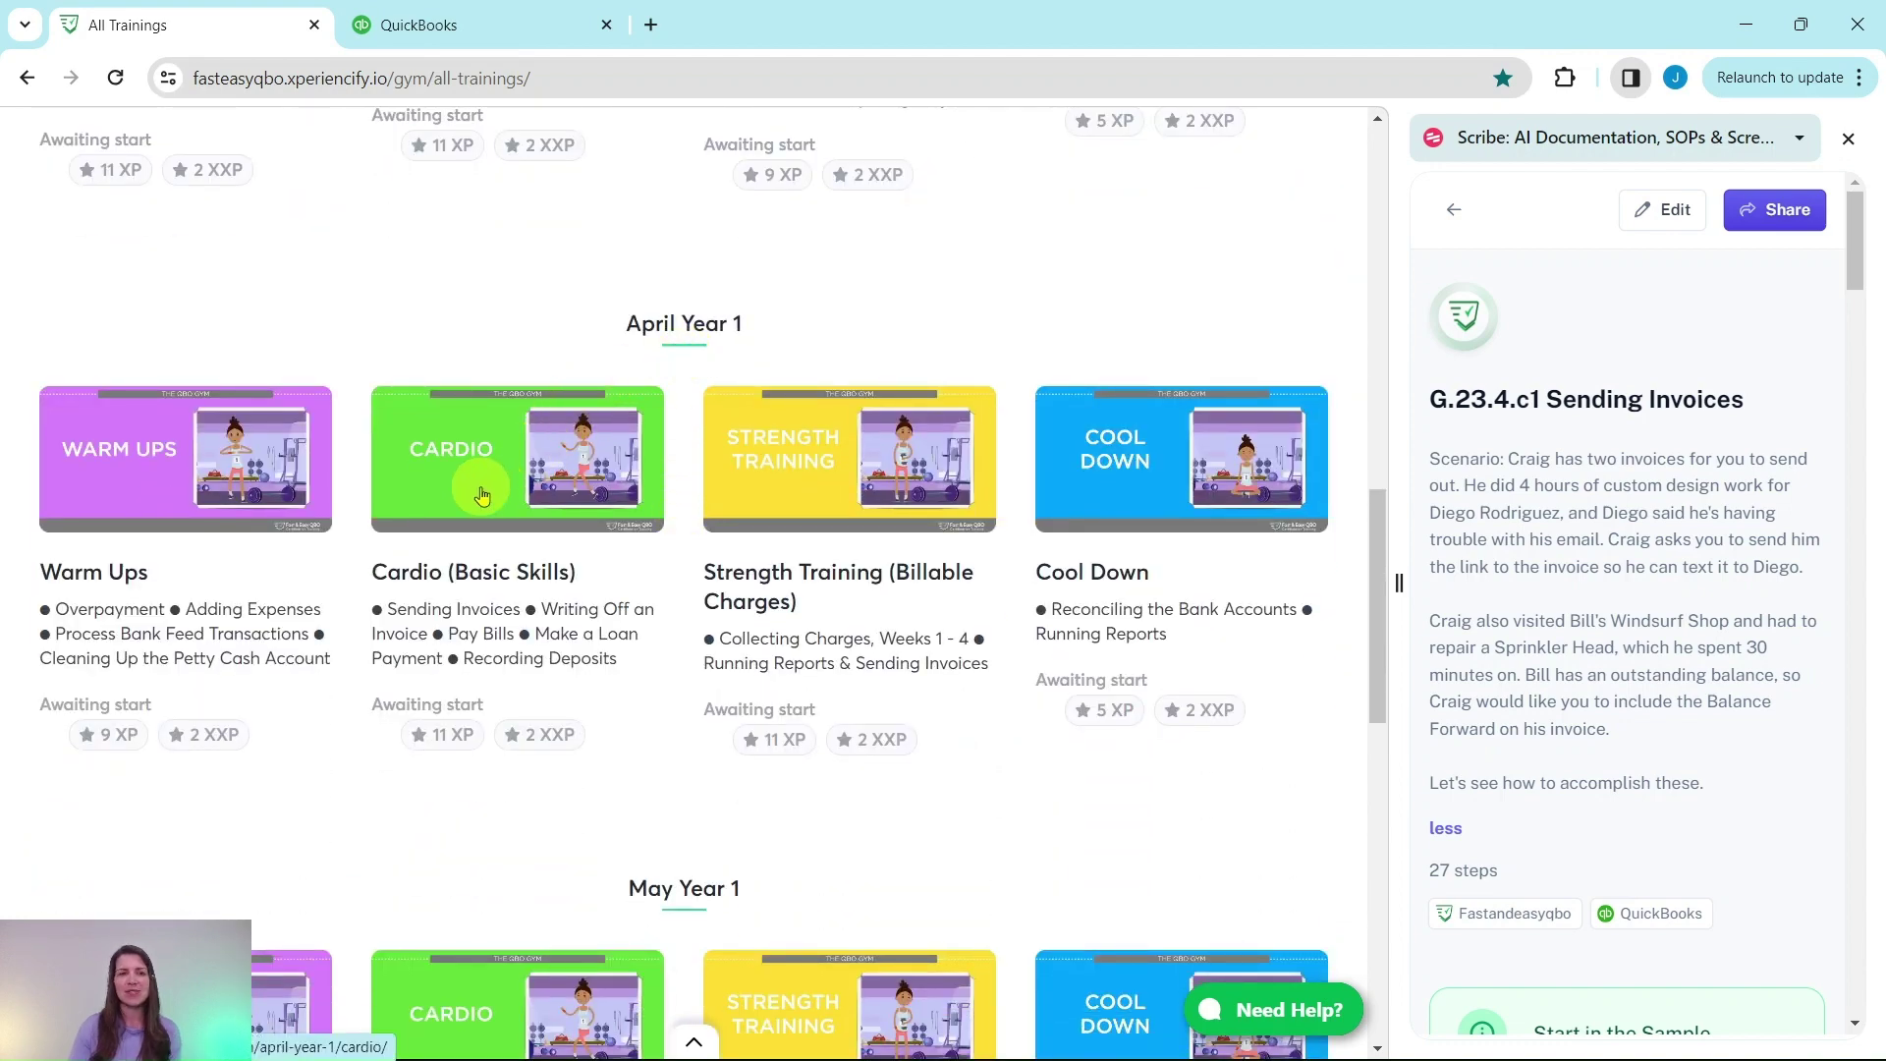
{"action": "left_click", "coordinate": [481, 494]}
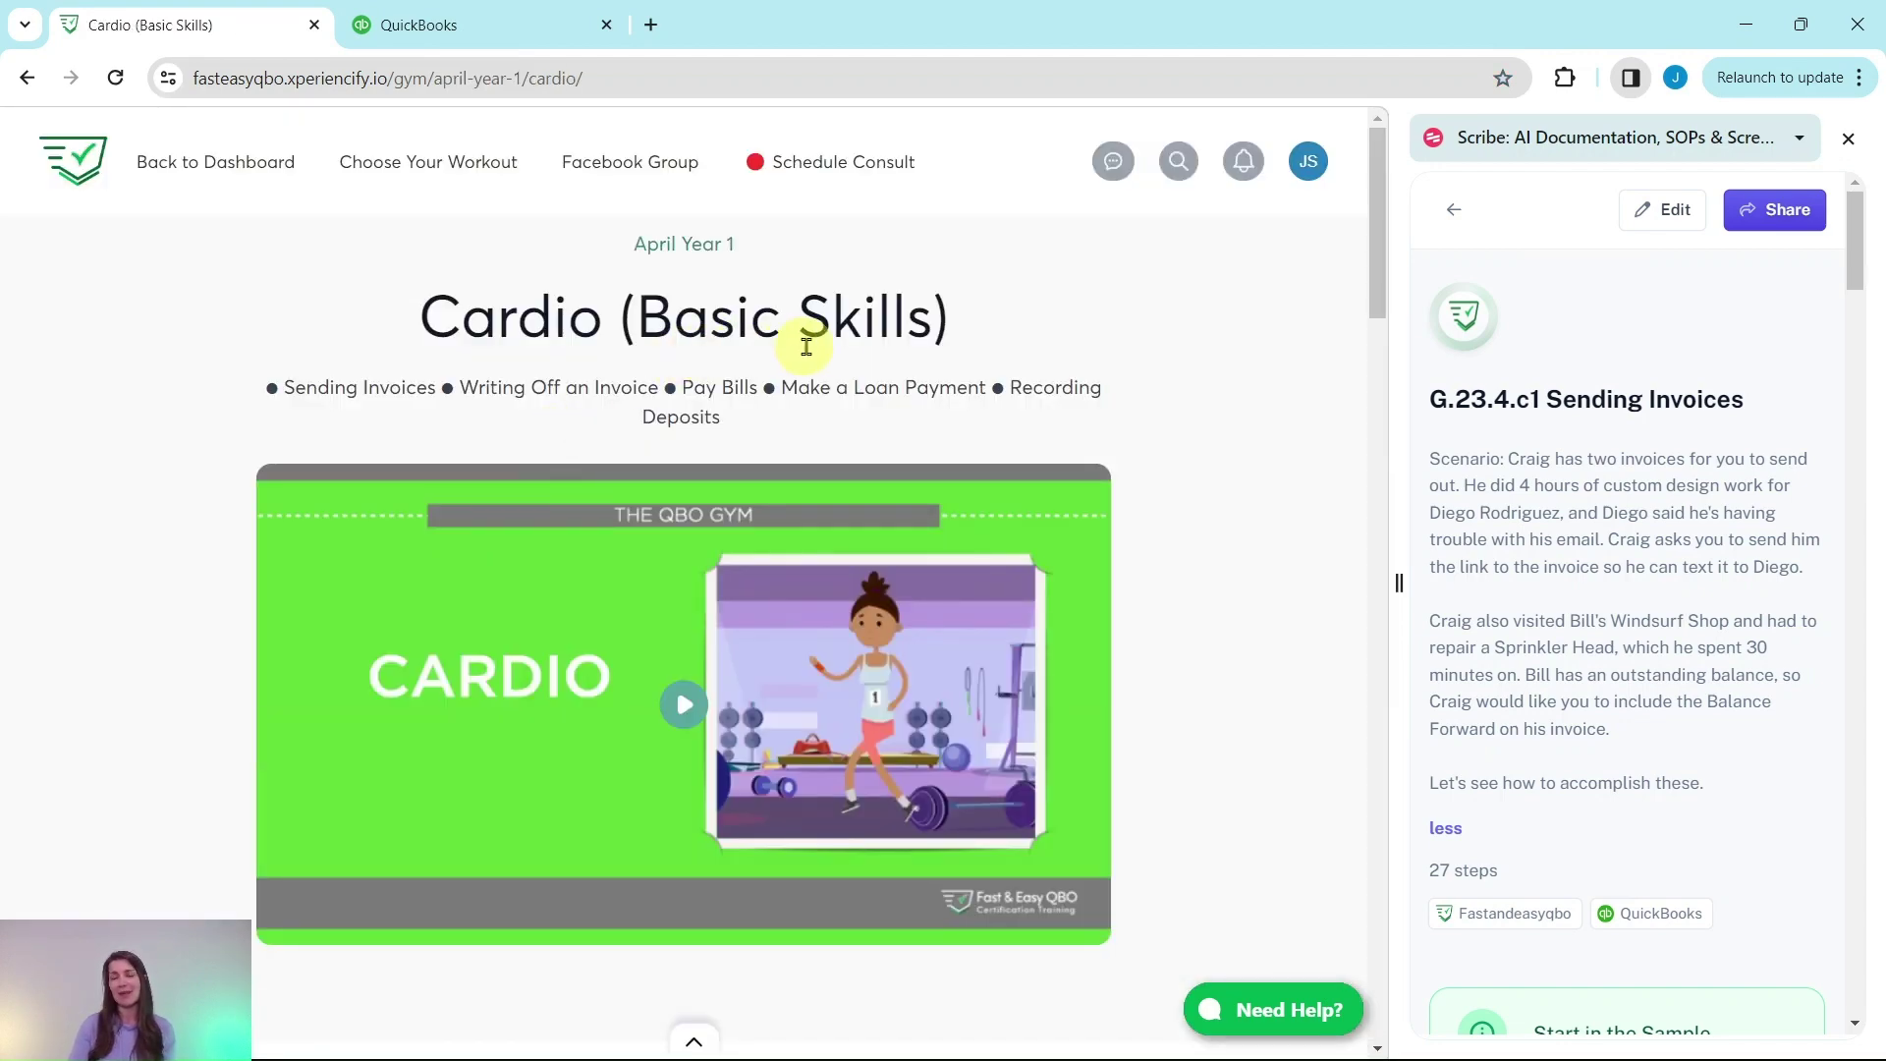
- Review the Cardio lesson's video, quiz and hands-on practice exercises, and read the scenario in the G.23.4.c1 Sending Invoices guide
{"action": "scroll", "coordinate": [957, 310], "scroll_direction": "down", "scroll_amount": 3}
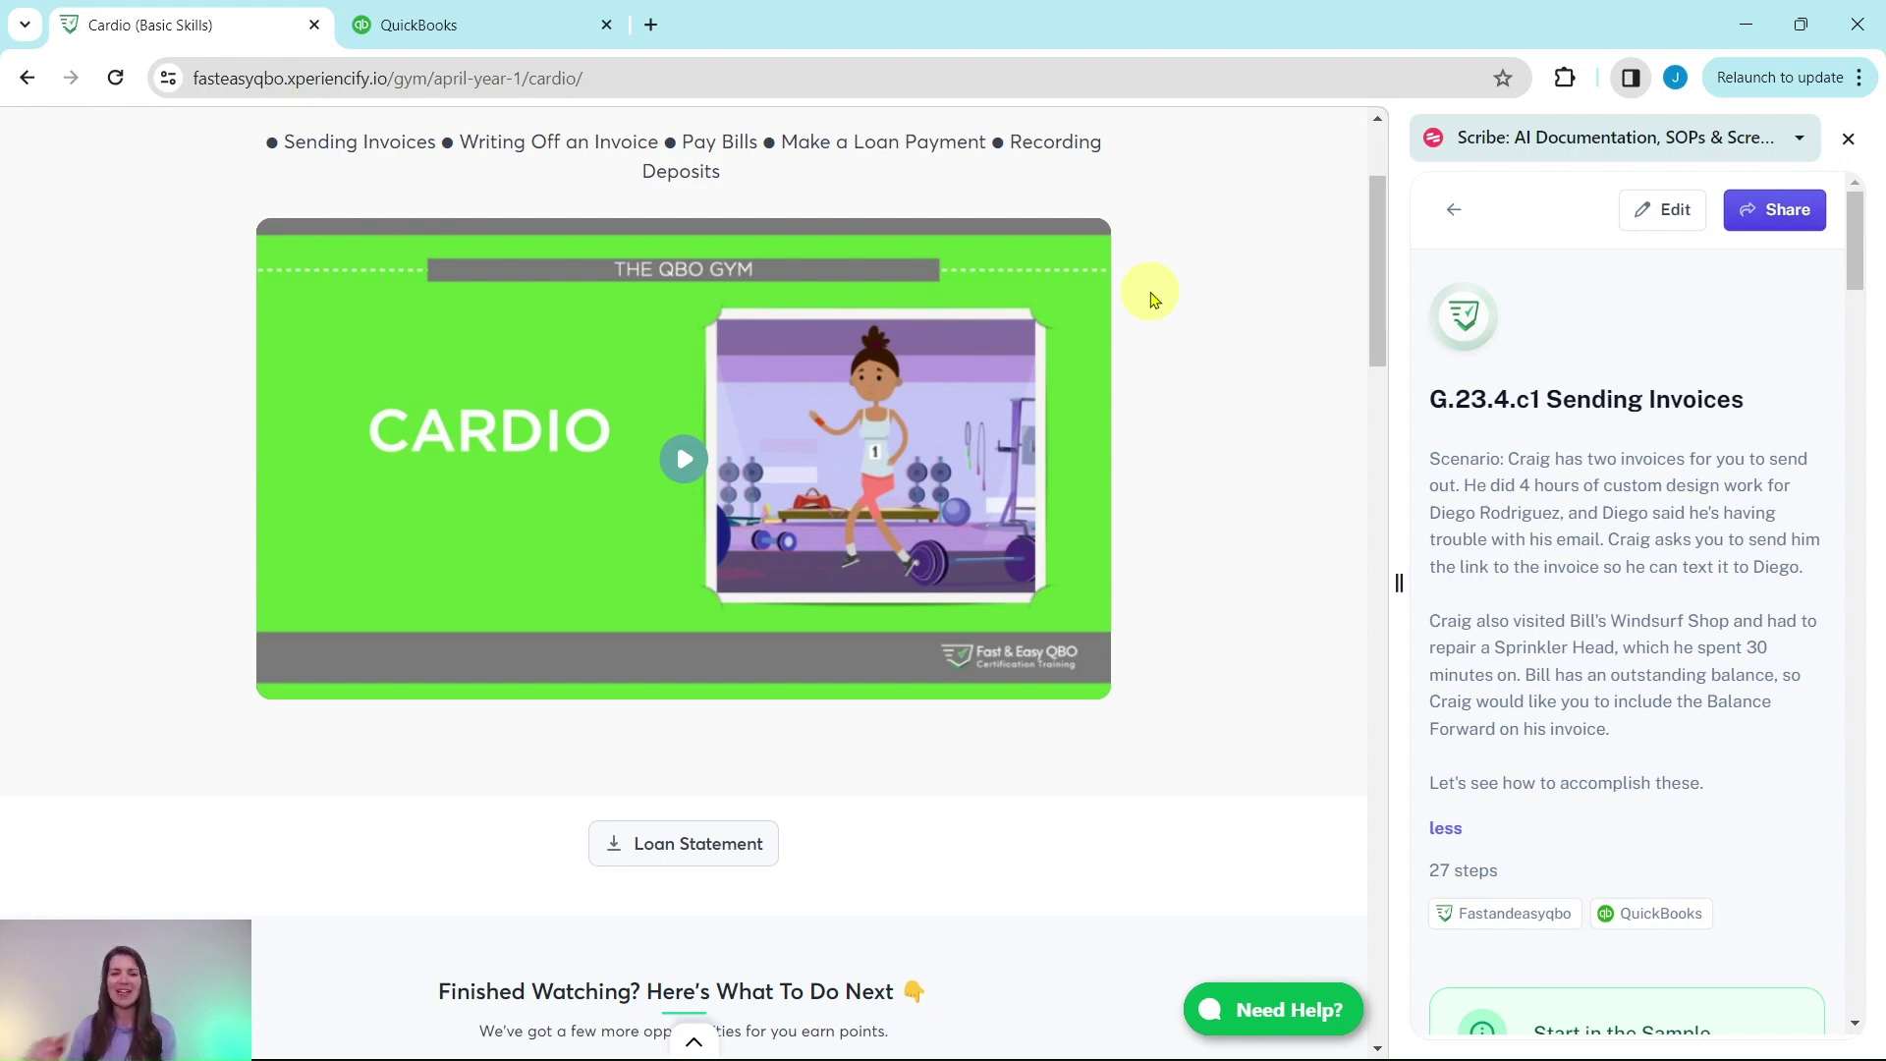
{"action": "scroll", "coordinate": [1155, 298], "scroll_direction": "down", "scroll_amount": 7}
{"action": "scroll", "coordinate": [1162, 299], "scroll_direction": "down", "scroll_amount": 3}
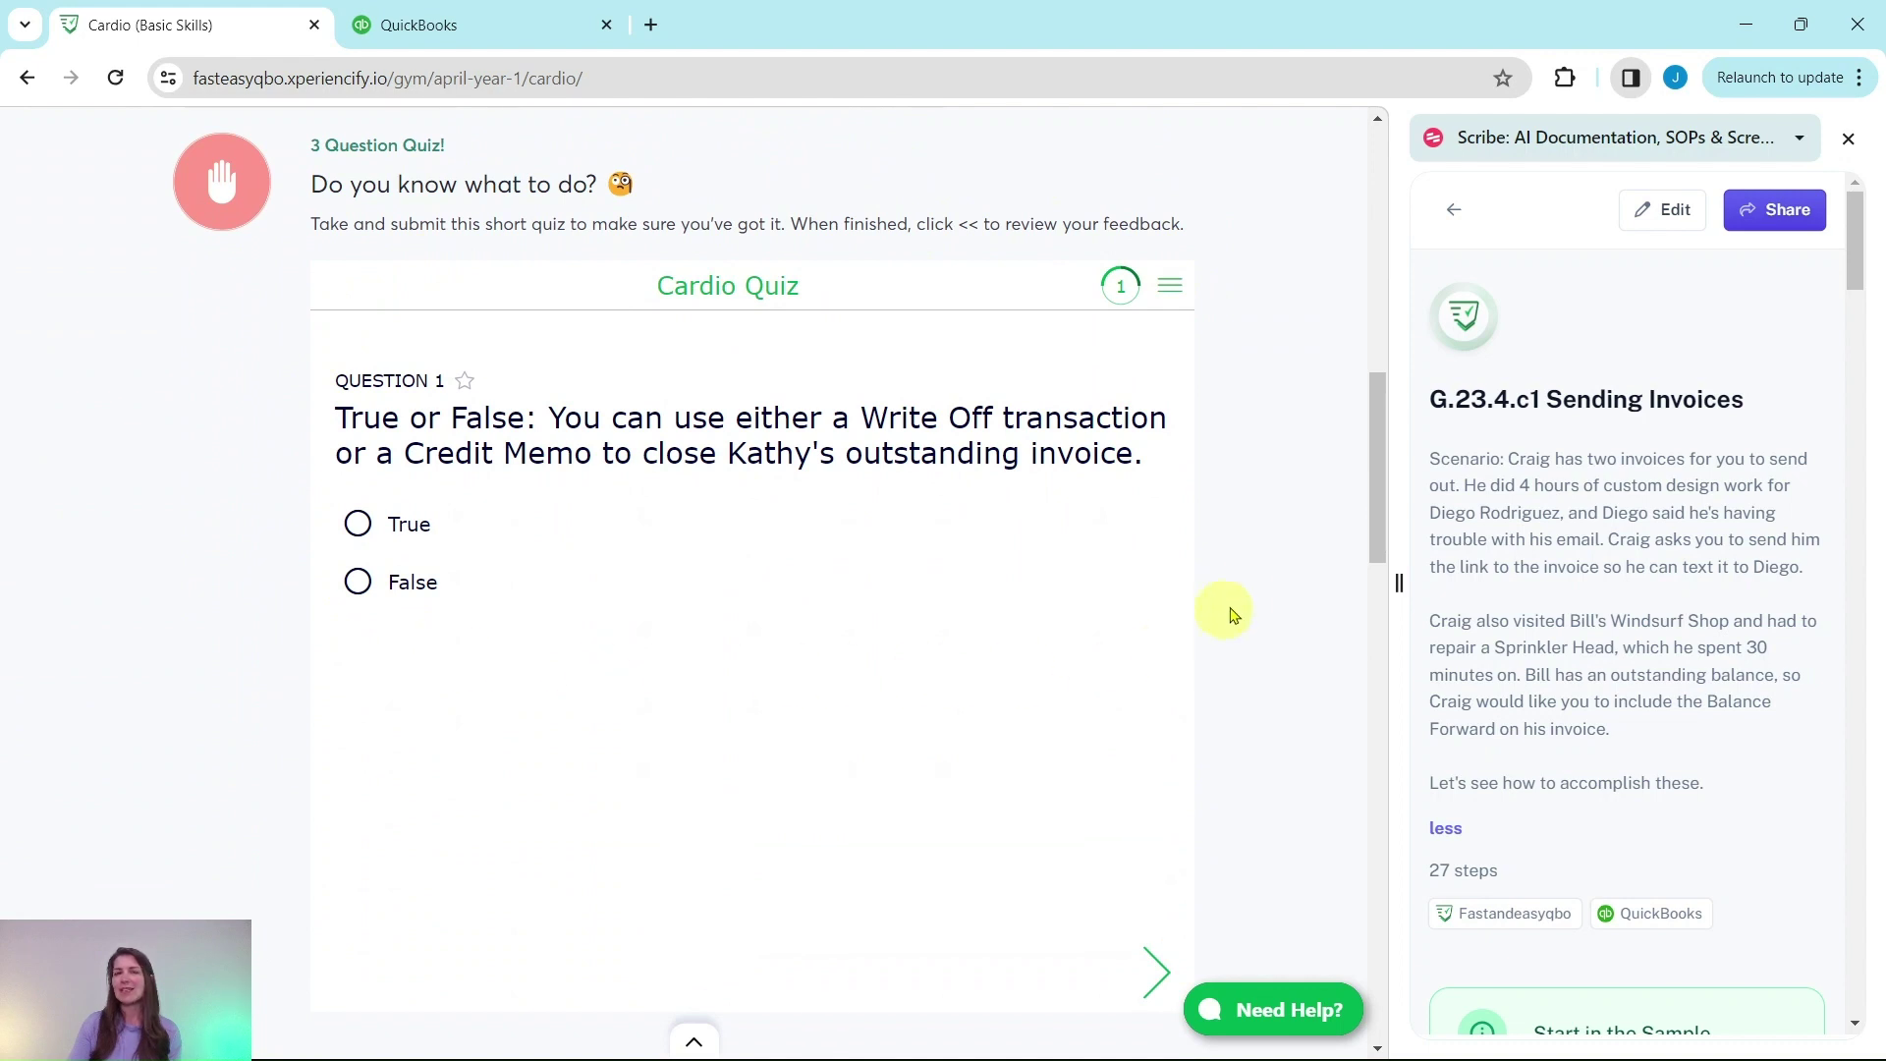
{"action": "scroll", "coordinate": [1236, 543], "scroll_direction": "down", "scroll_amount": 12}
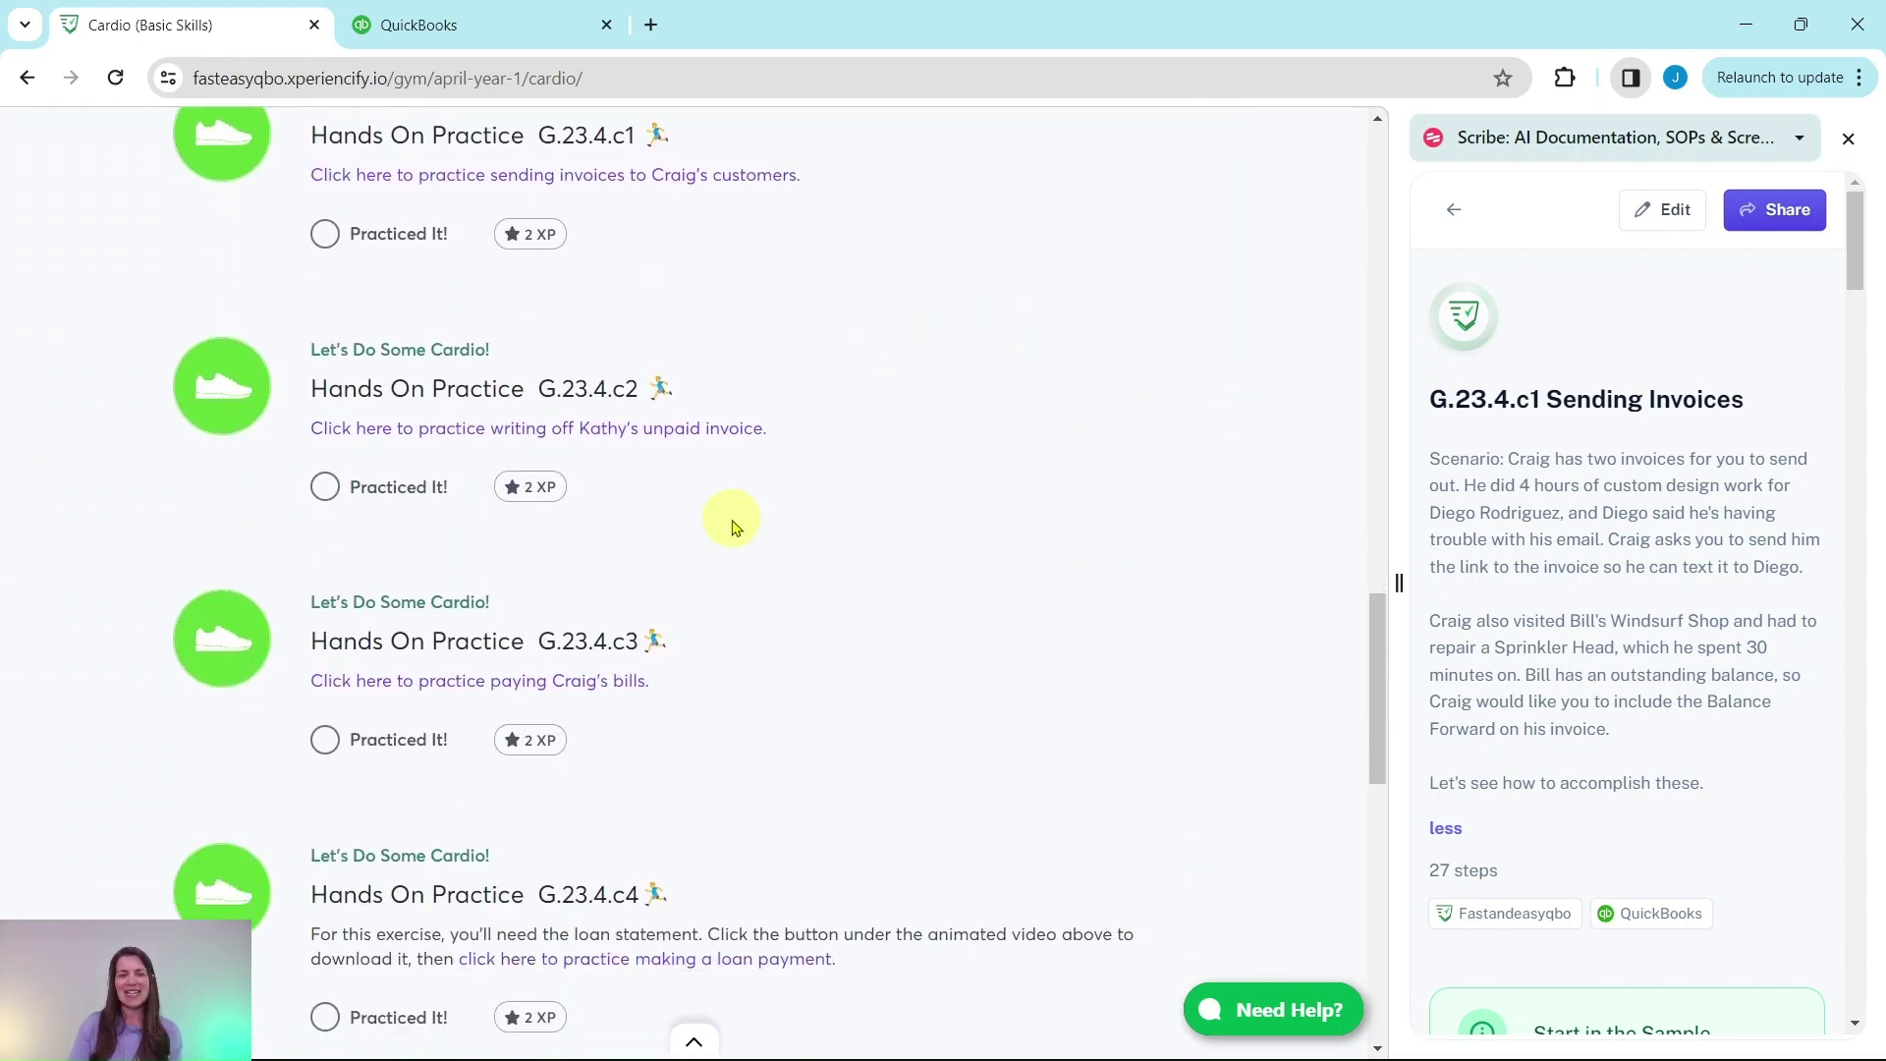
{"action": "scroll", "coordinate": [889, 804], "scroll_direction": "down", "scroll_amount": 4}
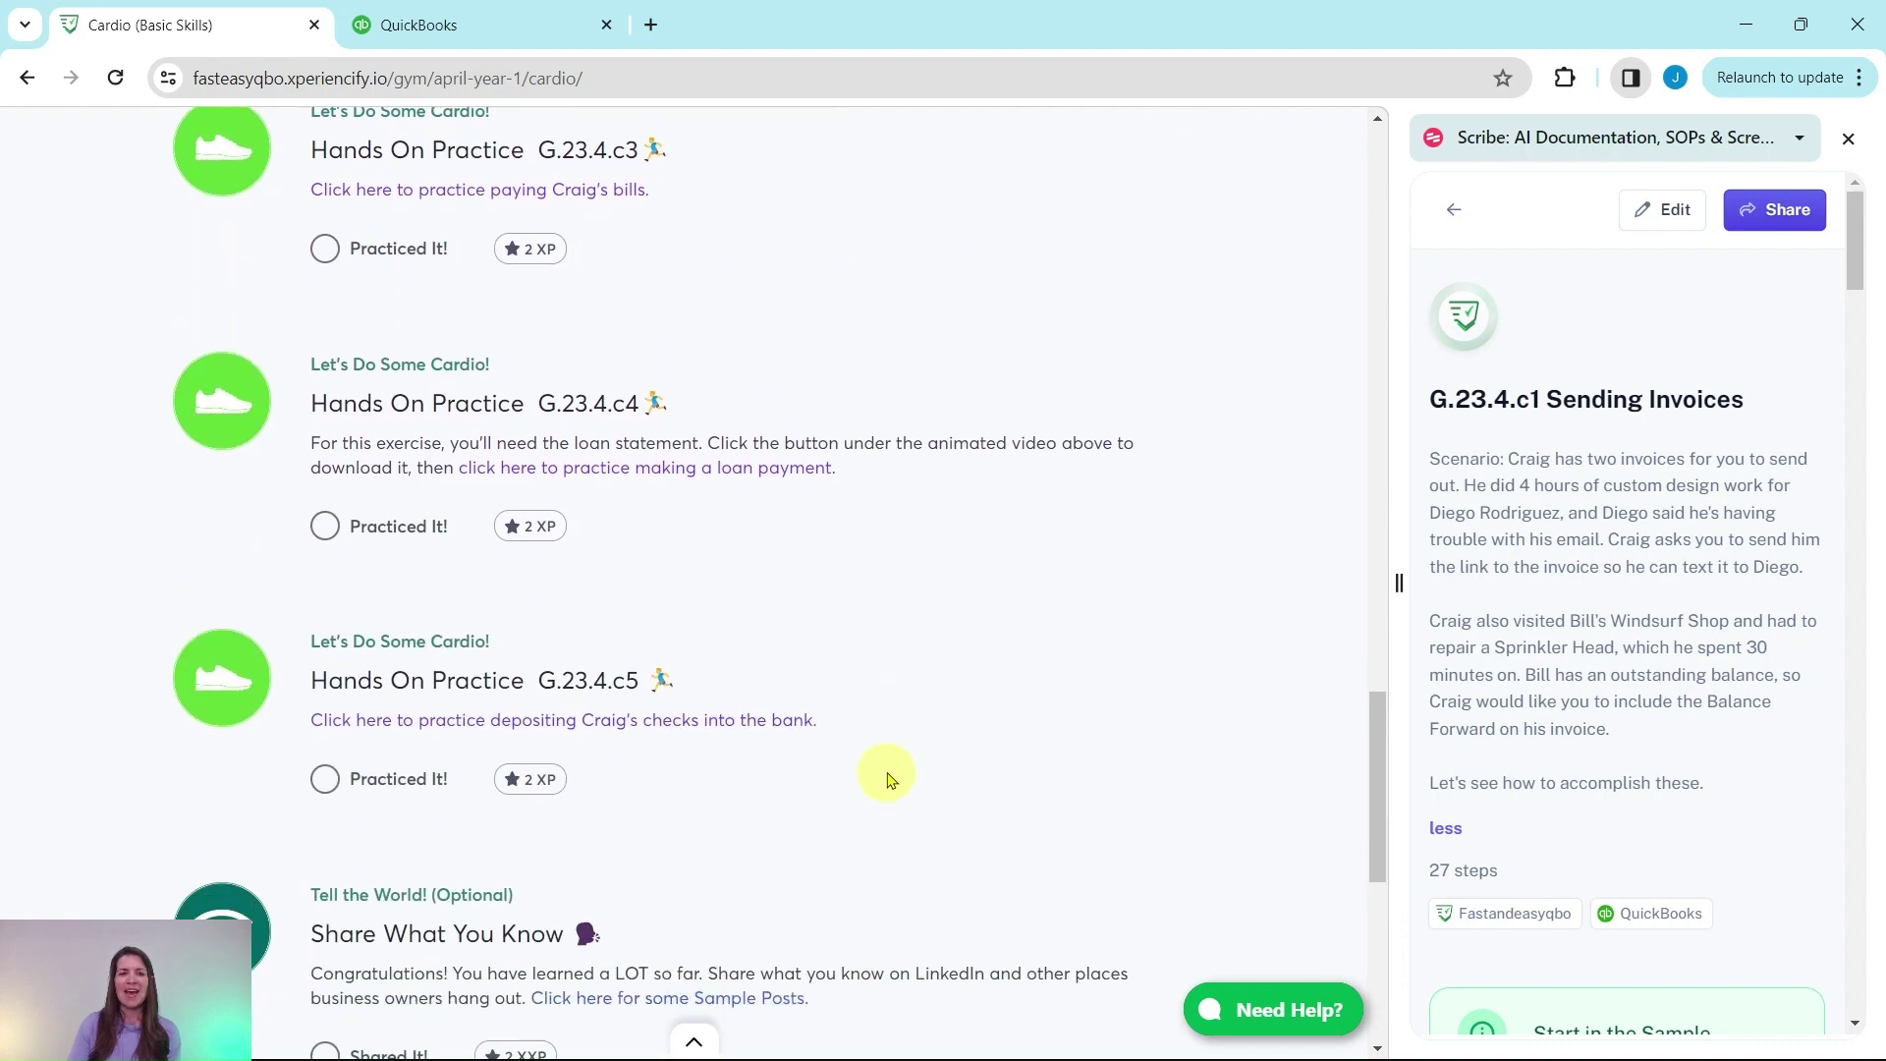
{"action": "scroll", "coordinate": [889, 785], "scroll_direction": "down", "scroll_amount": 3}
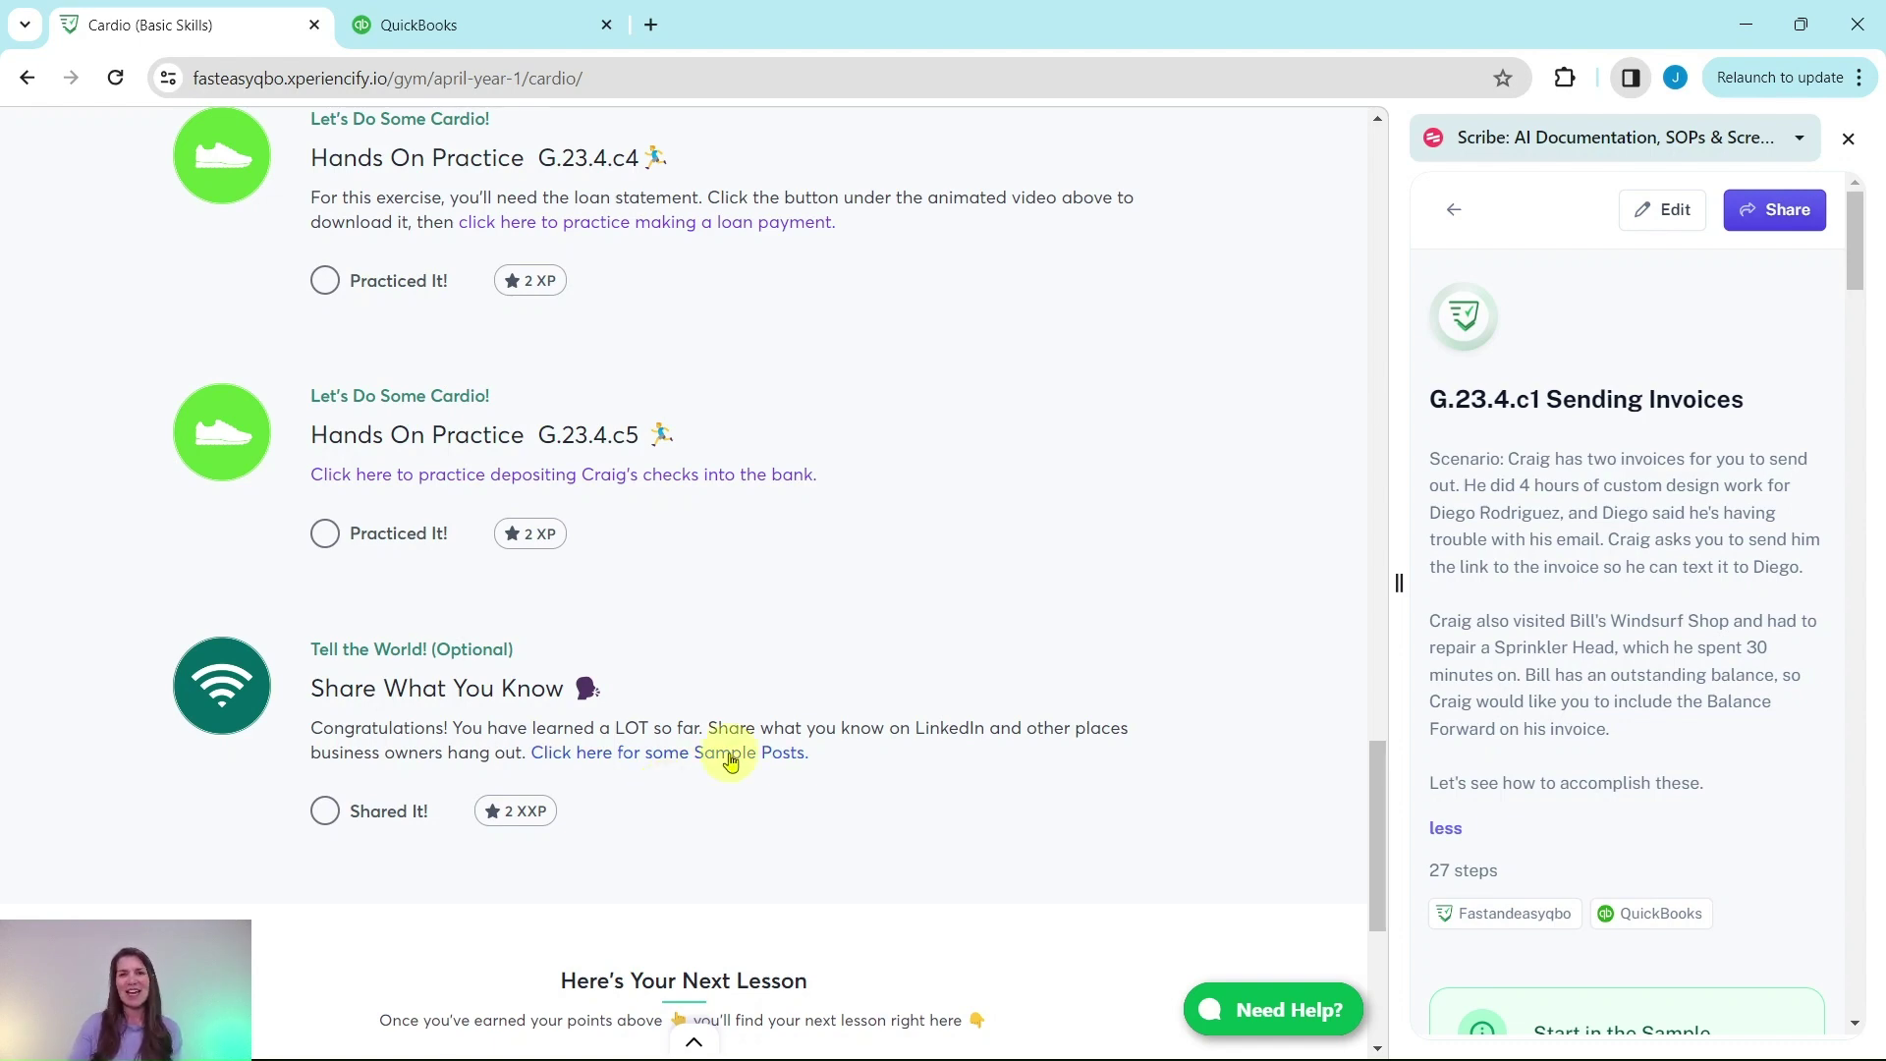
{"action": "scroll", "coordinate": [770, 645], "scroll_direction": "up", "scroll_amount": 10}
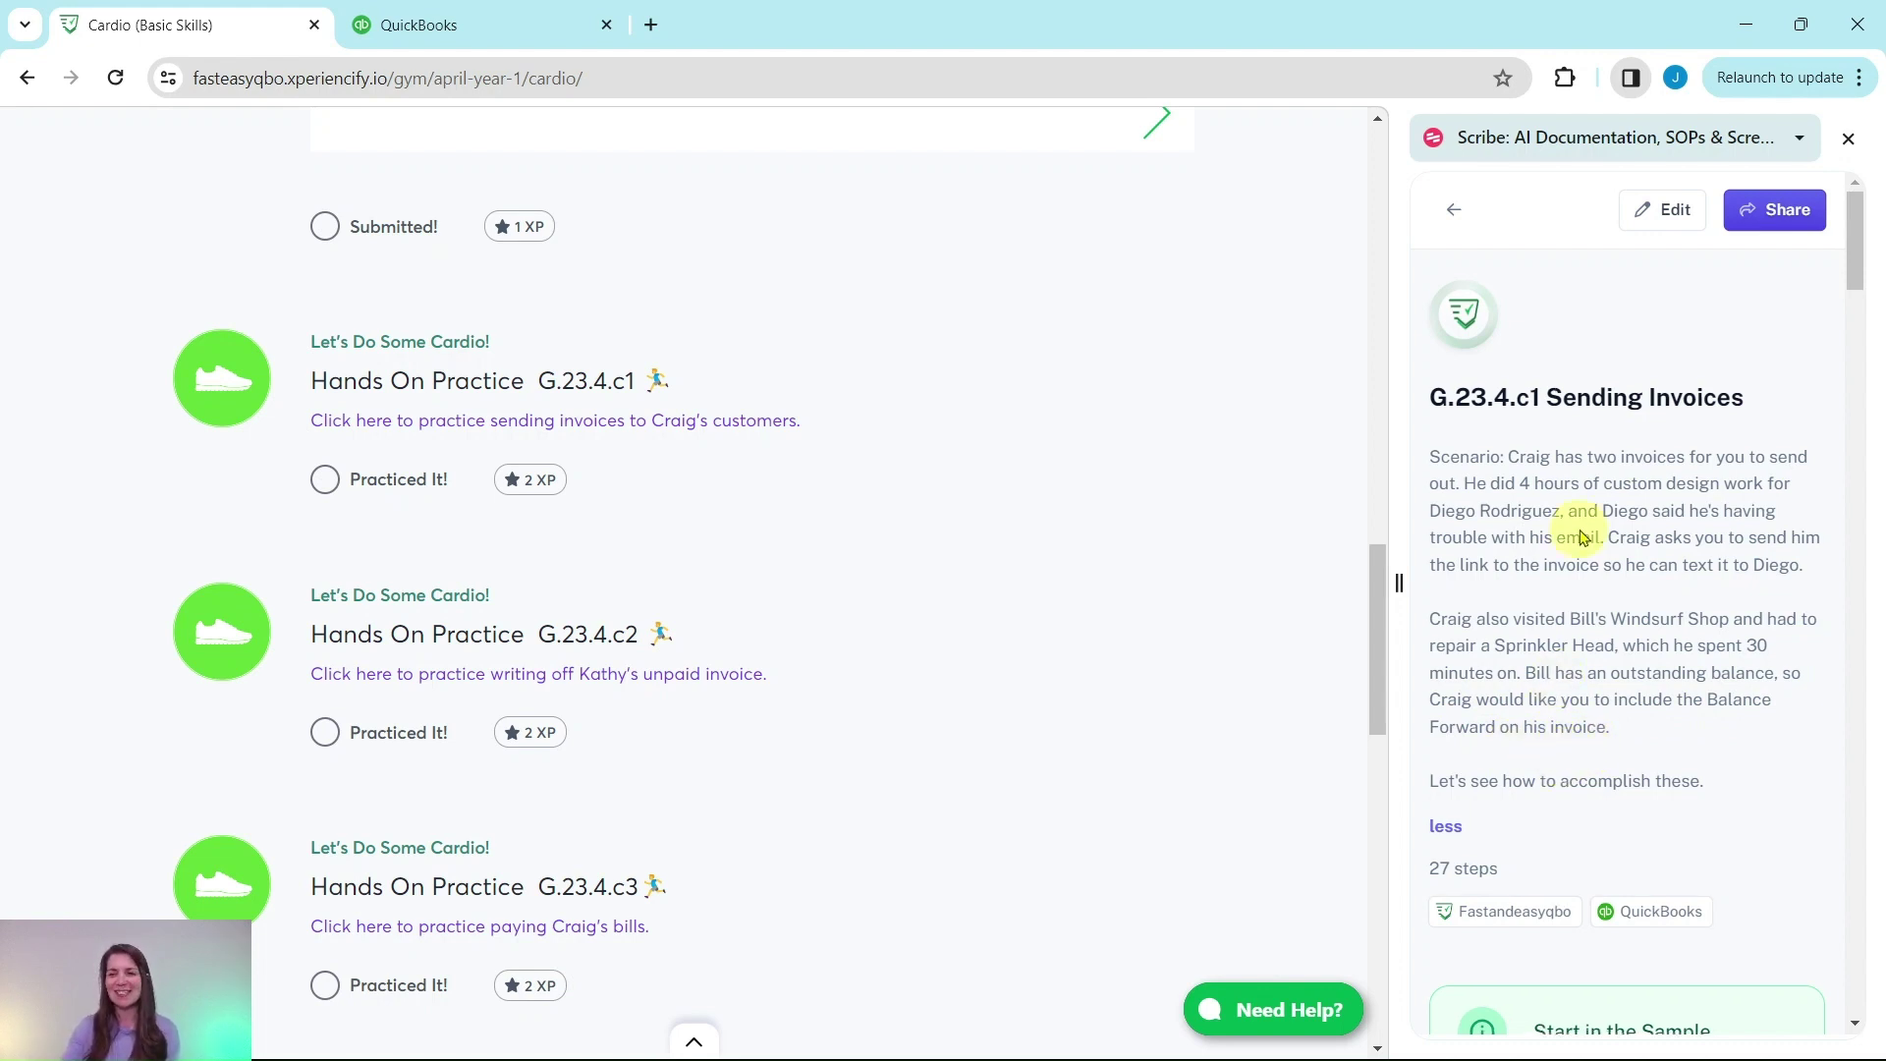
{"action": "scroll", "coordinate": [1572, 521], "scroll_direction": "down", "scroll_amount": 6}
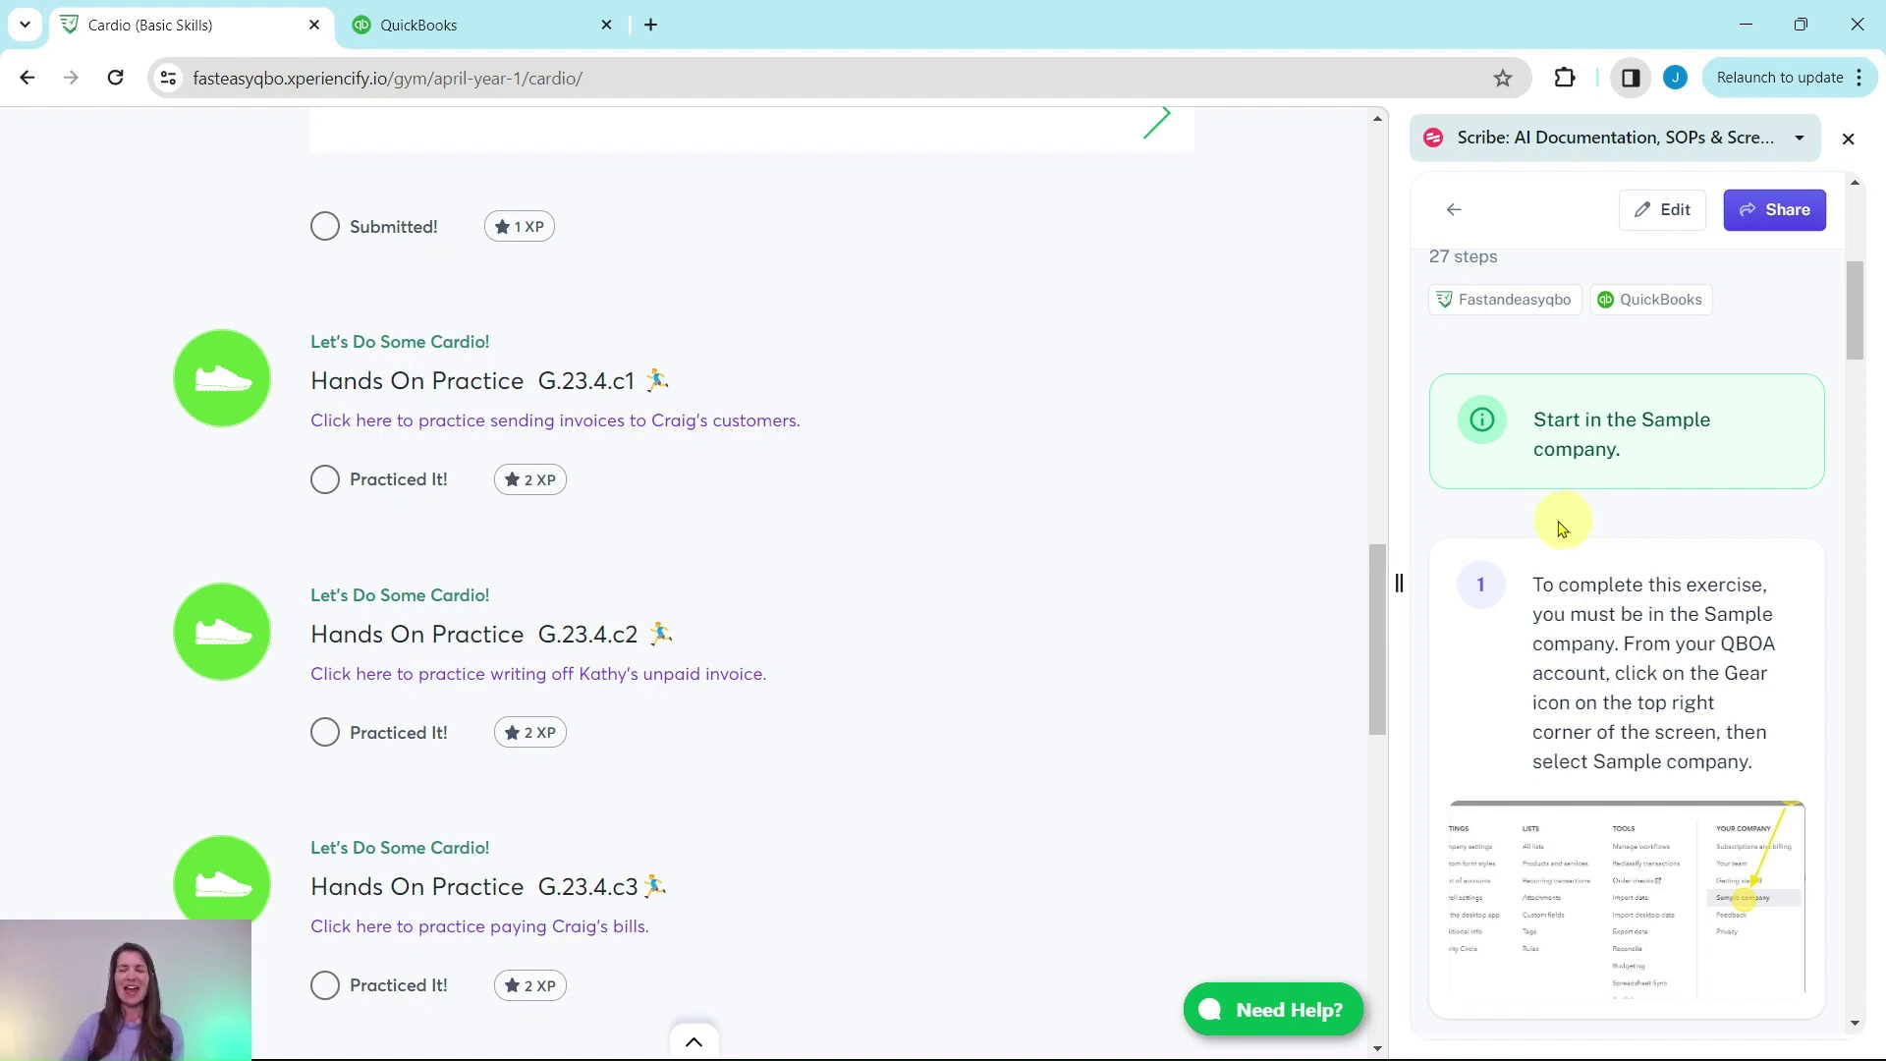
- Switch to the QuickBooks sample company, follow the guide to its first invoice, and start a new invoice
{"action": "left_click", "coordinate": [509, 36]}
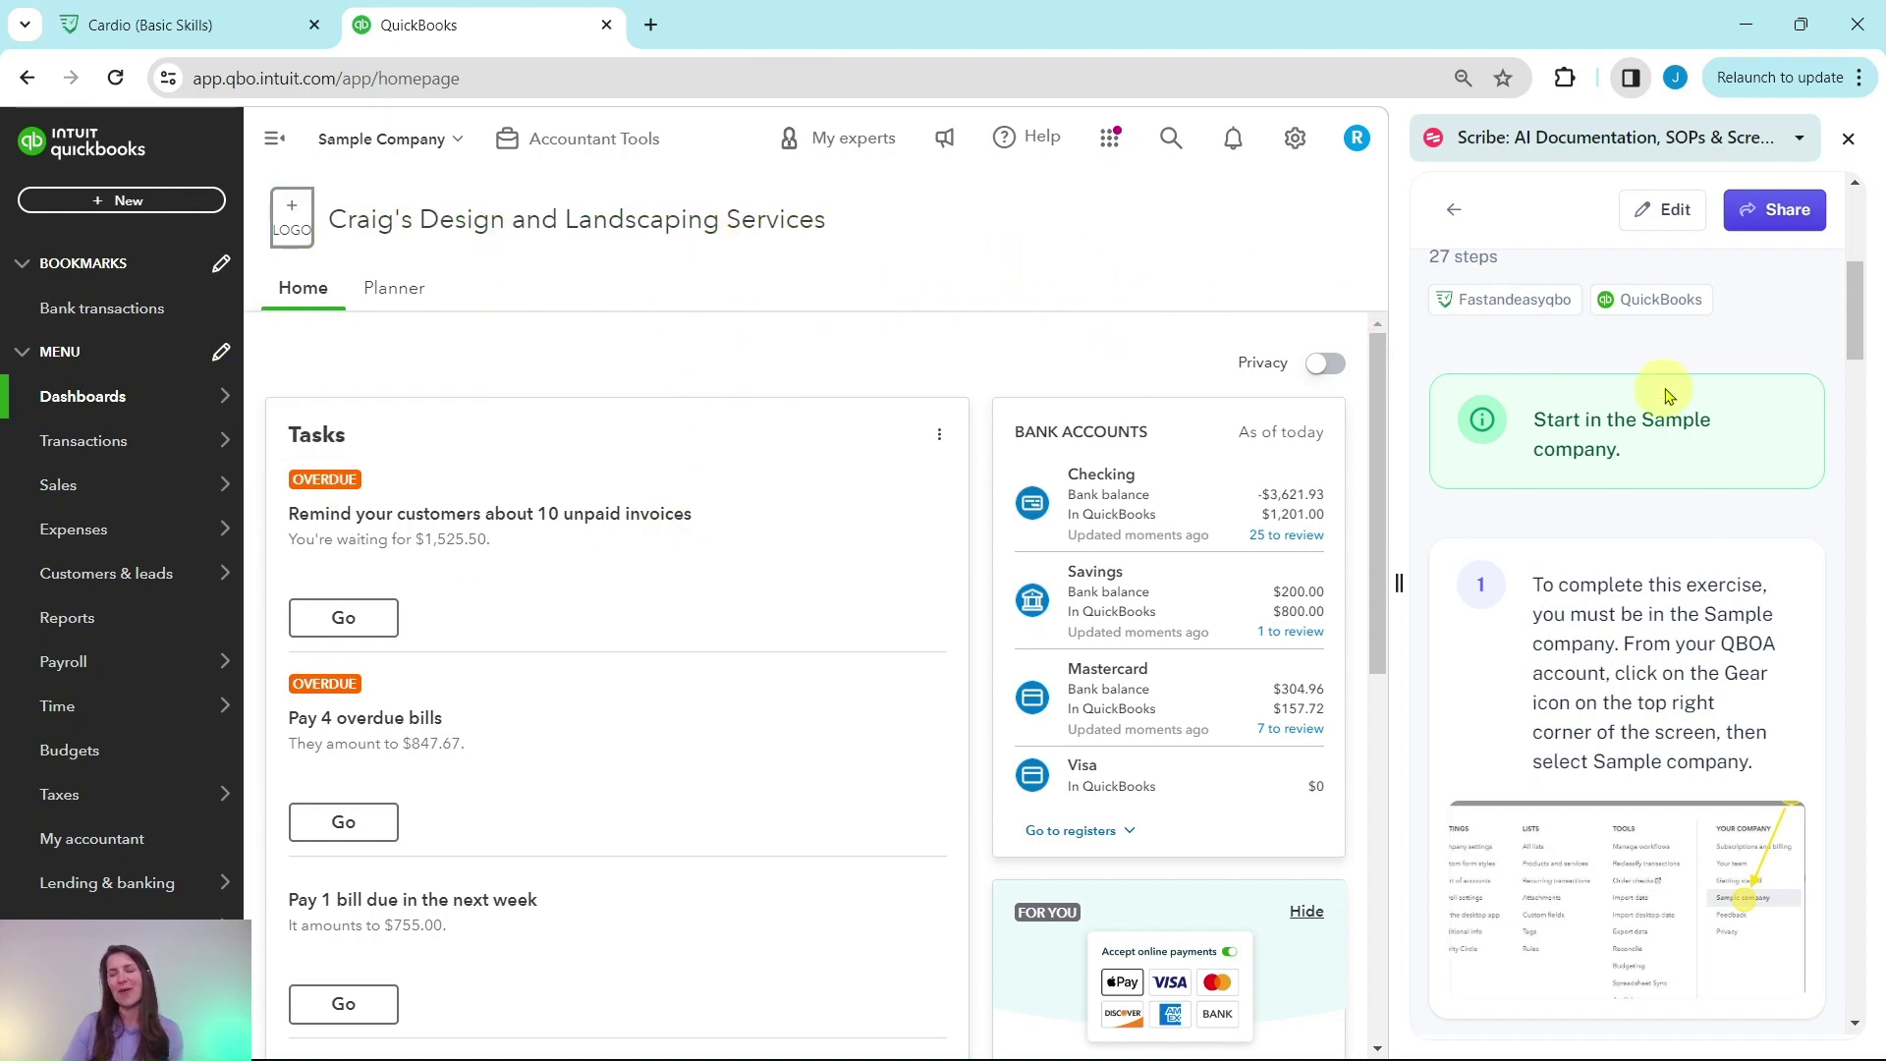
{"action": "scroll", "coordinate": [1653, 403], "scroll_direction": "down", "scroll_amount": 12}
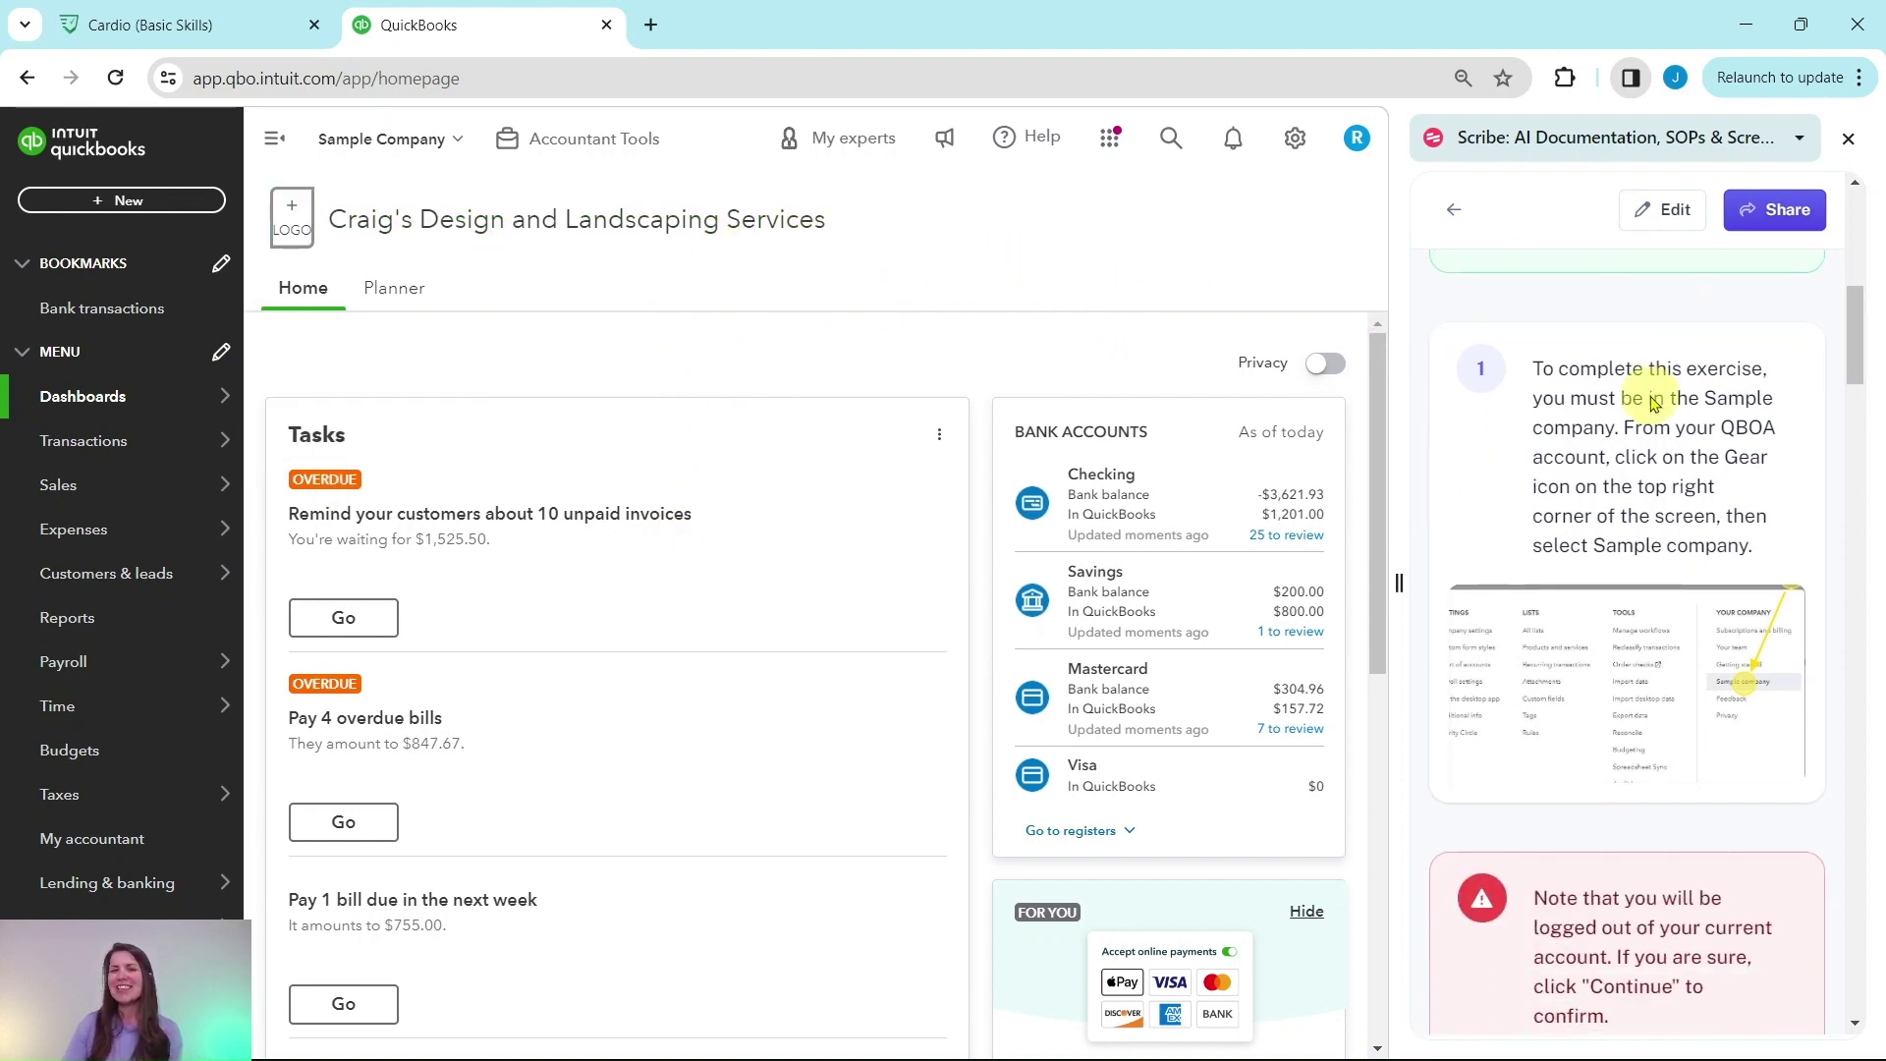
{"action": "scroll", "coordinate": [1653, 403], "scroll_direction": "down", "scroll_amount": 2}
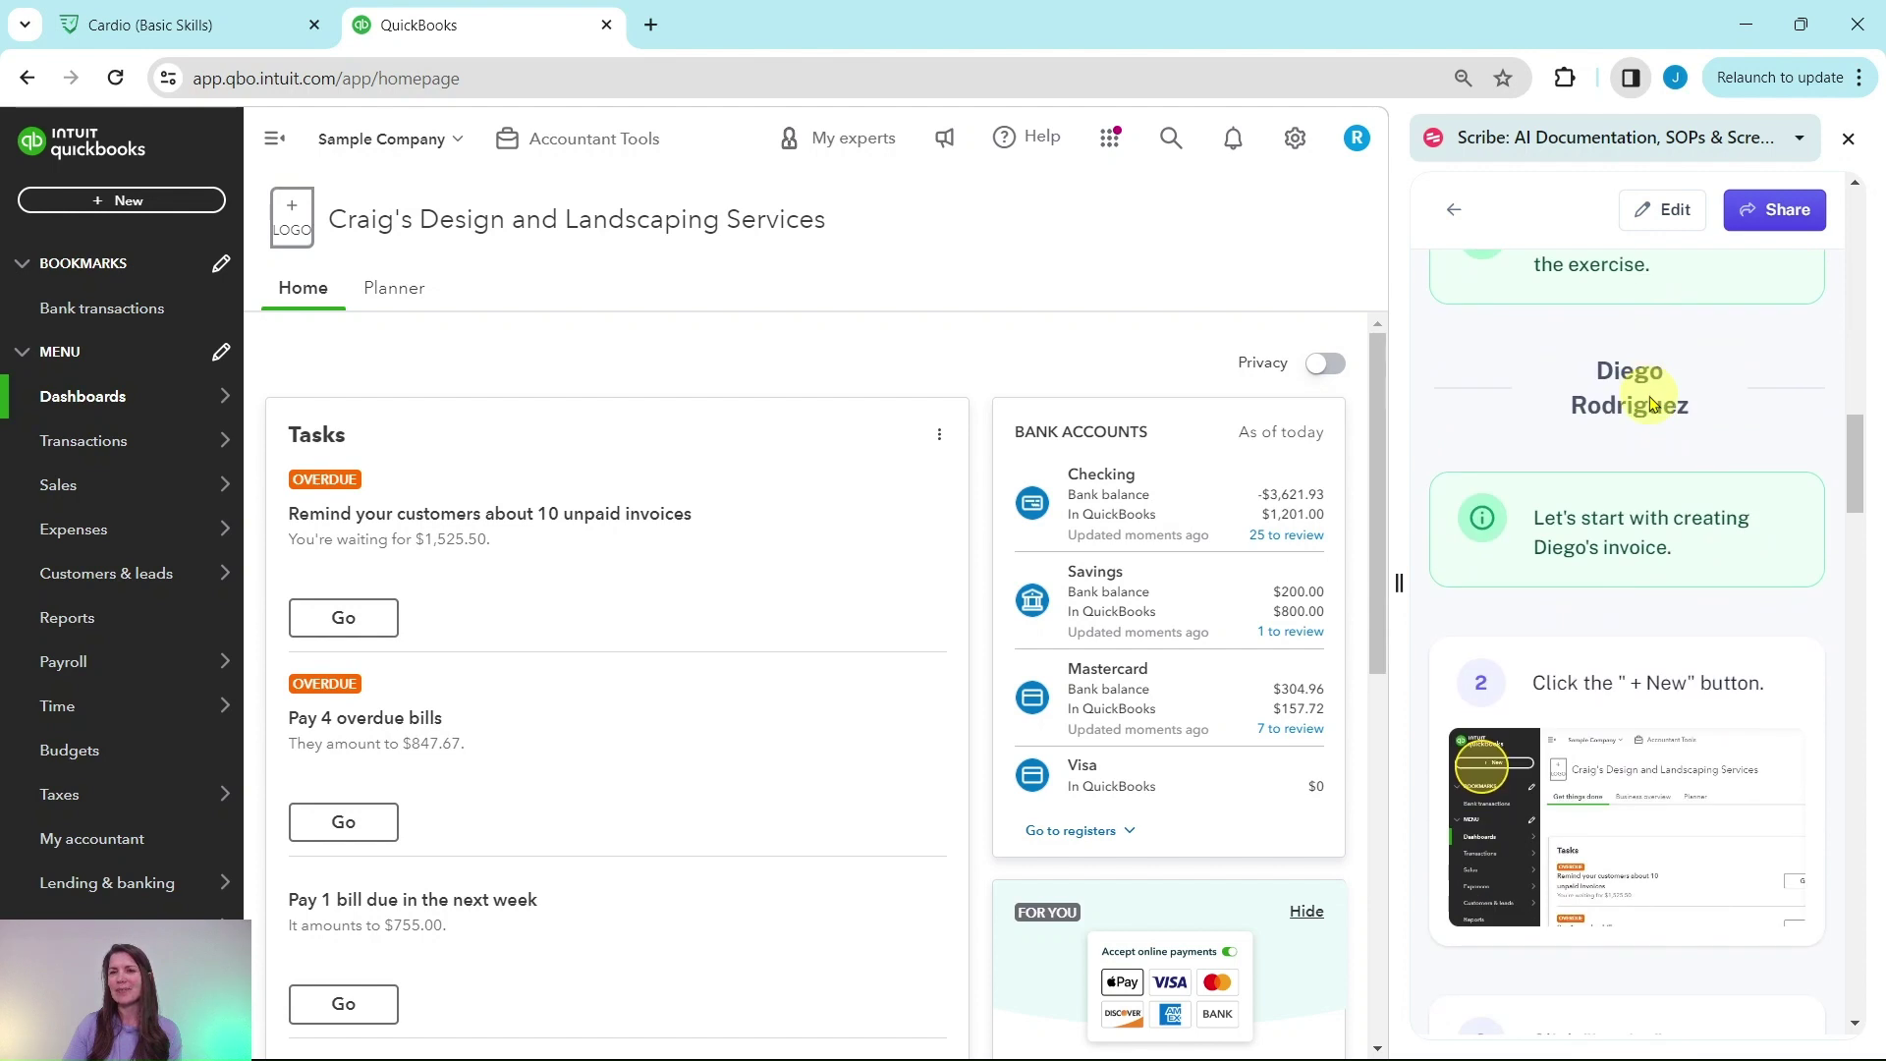
{"action": "scroll", "coordinate": [1650, 402], "scroll_direction": "down", "scroll_amount": 1}
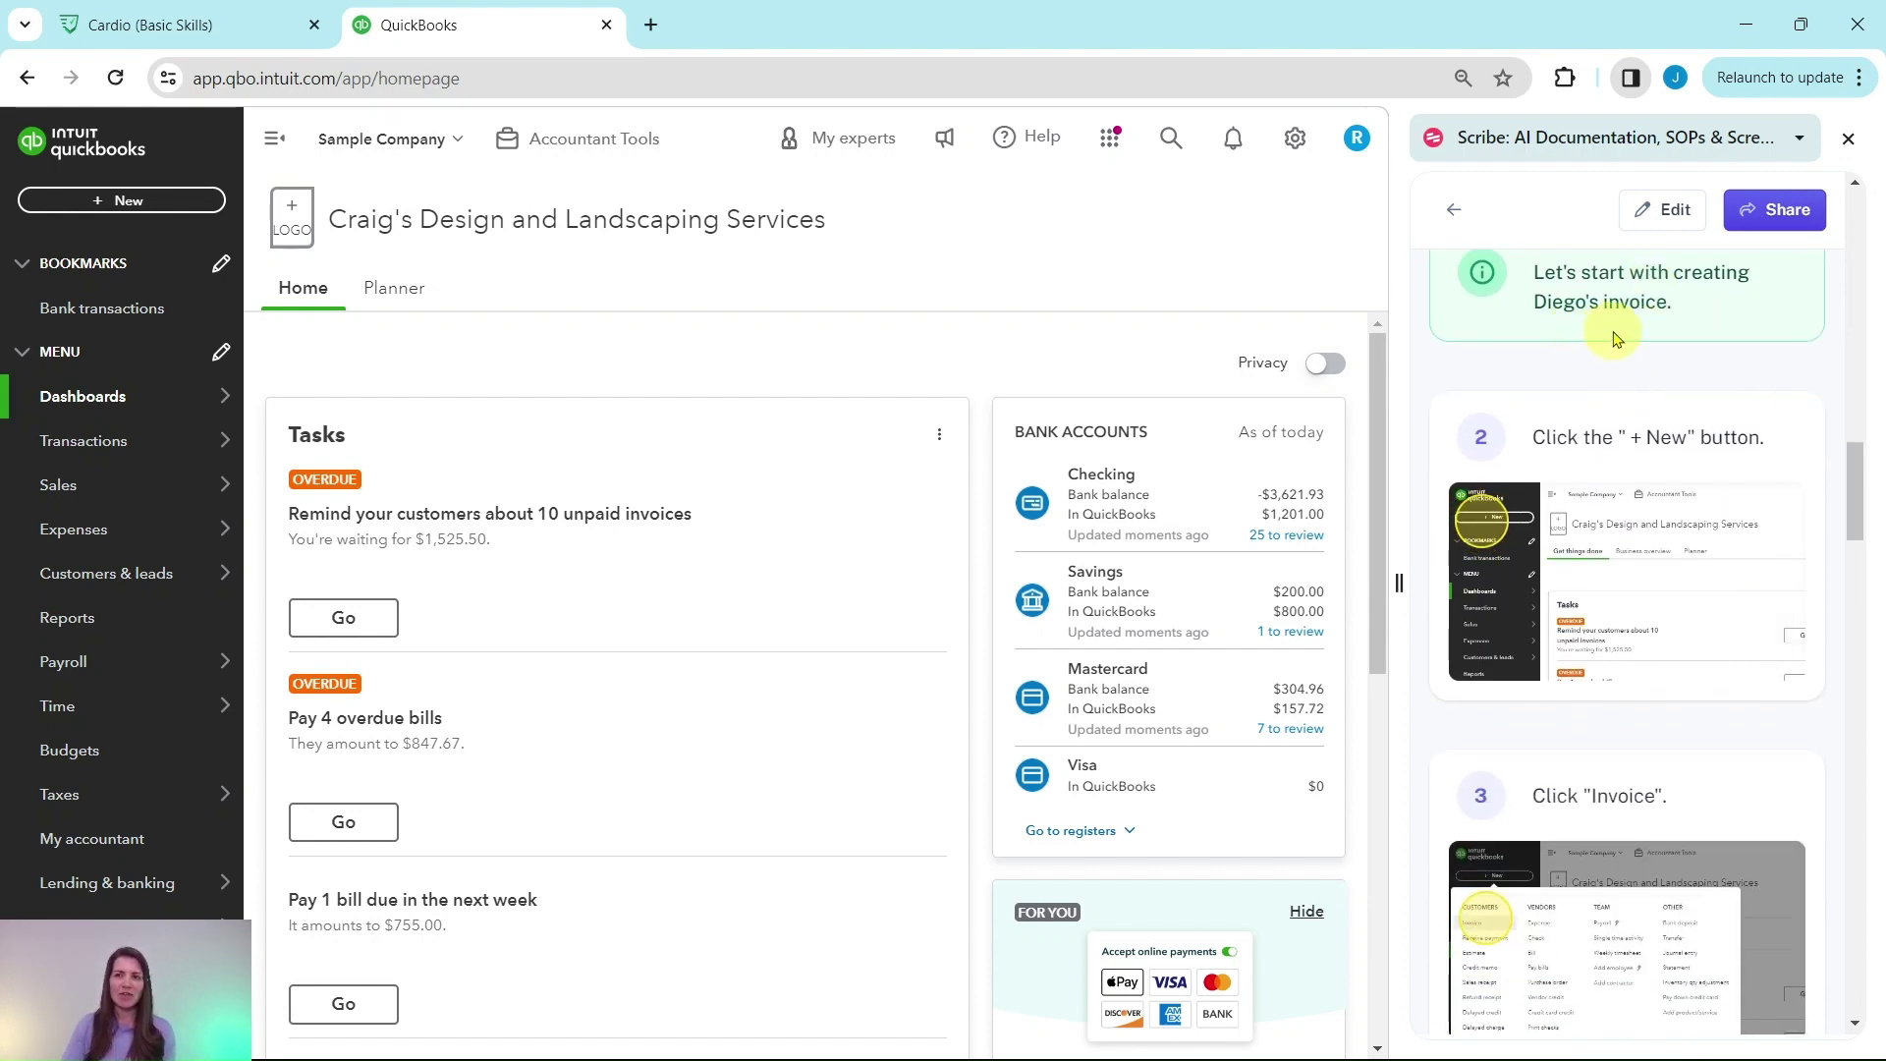
{"action": "scroll", "coordinate": [1619, 335], "scroll_direction": "down", "scroll_amount": 1}
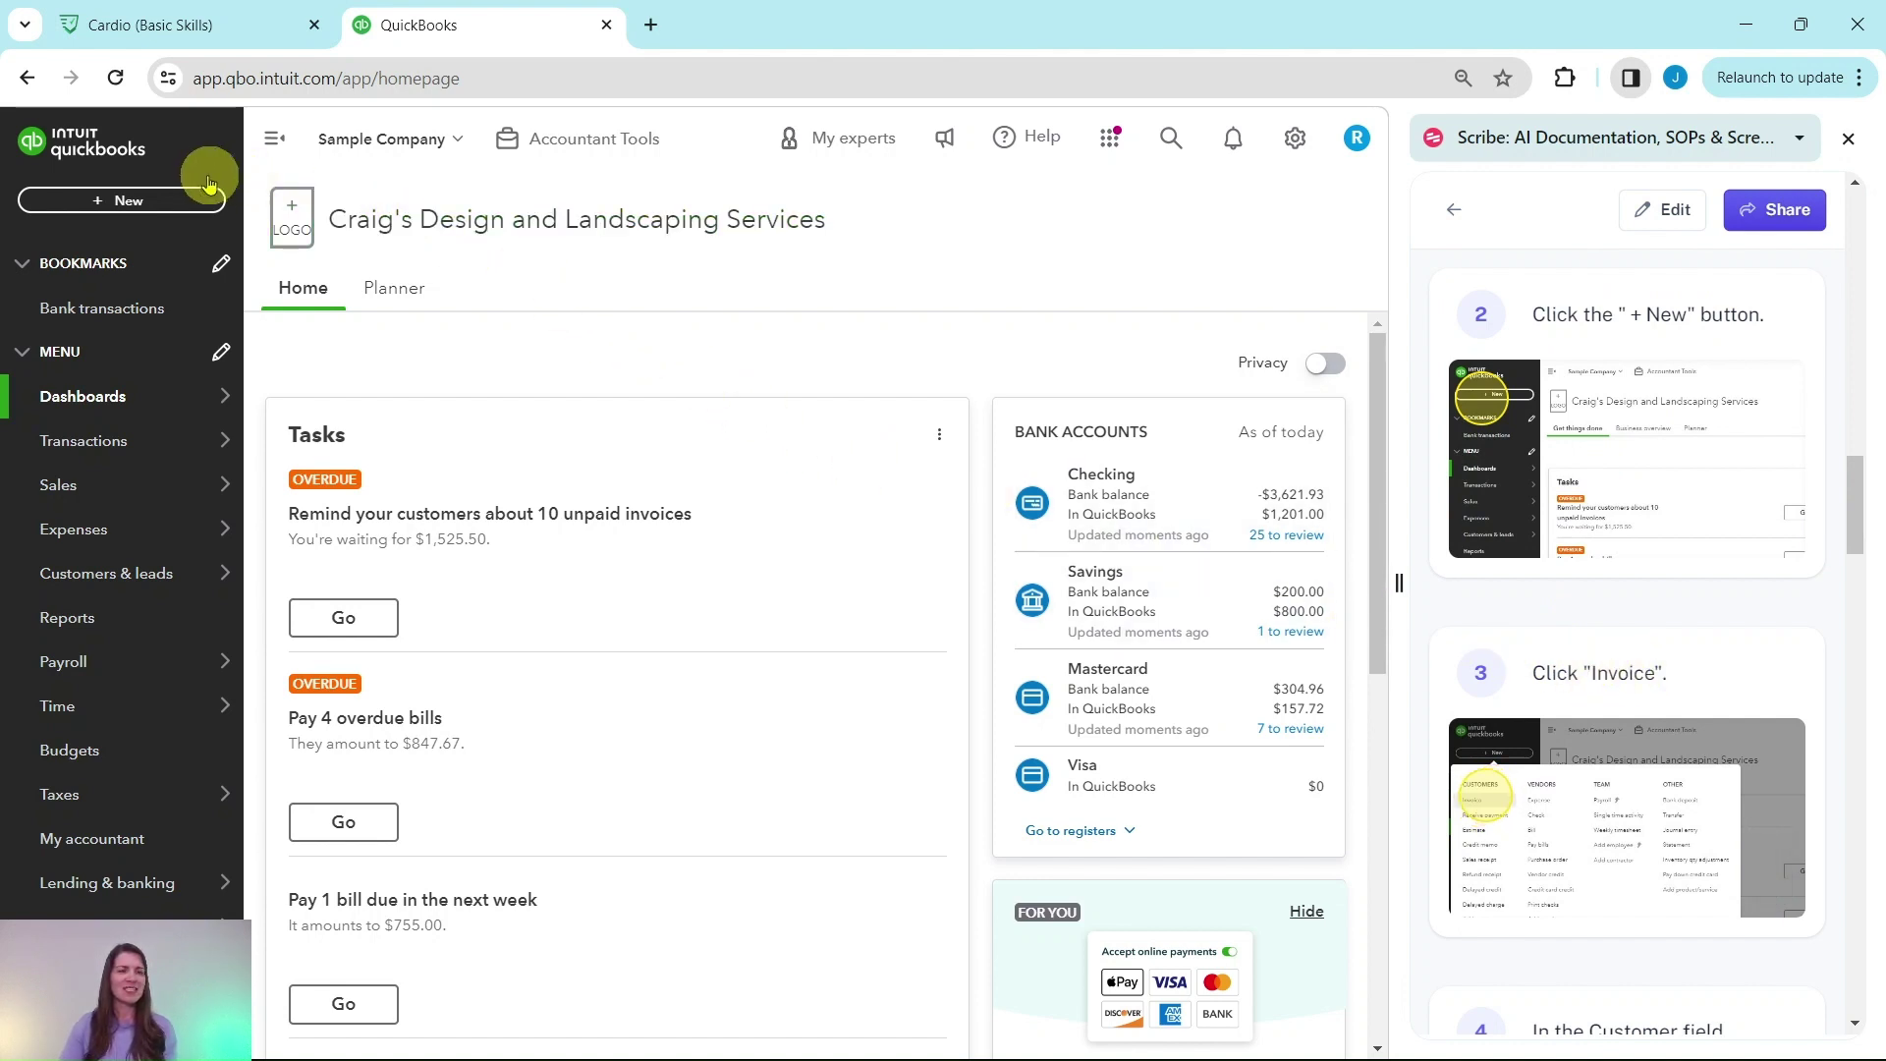
{"action": "left_click", "coordinate": [119, 209]}
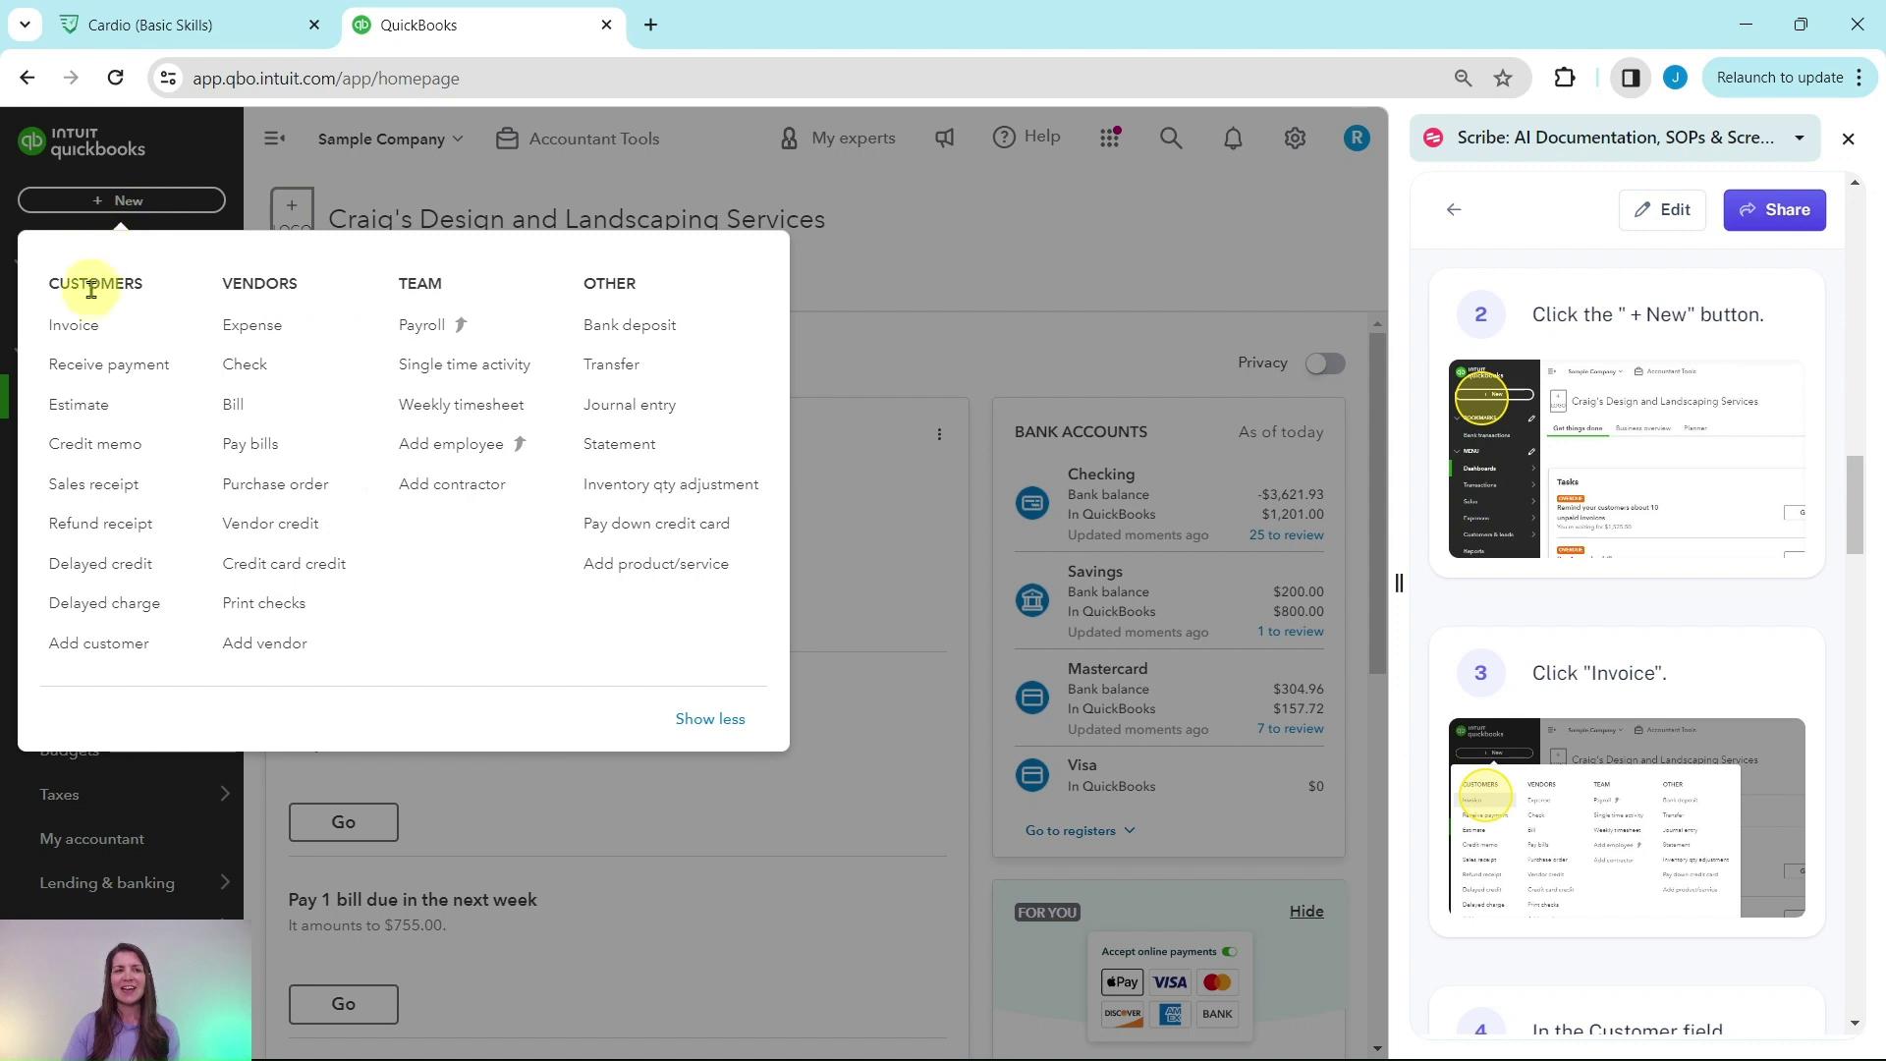
{"action": "left_click", "coordinate": [71, 326]}
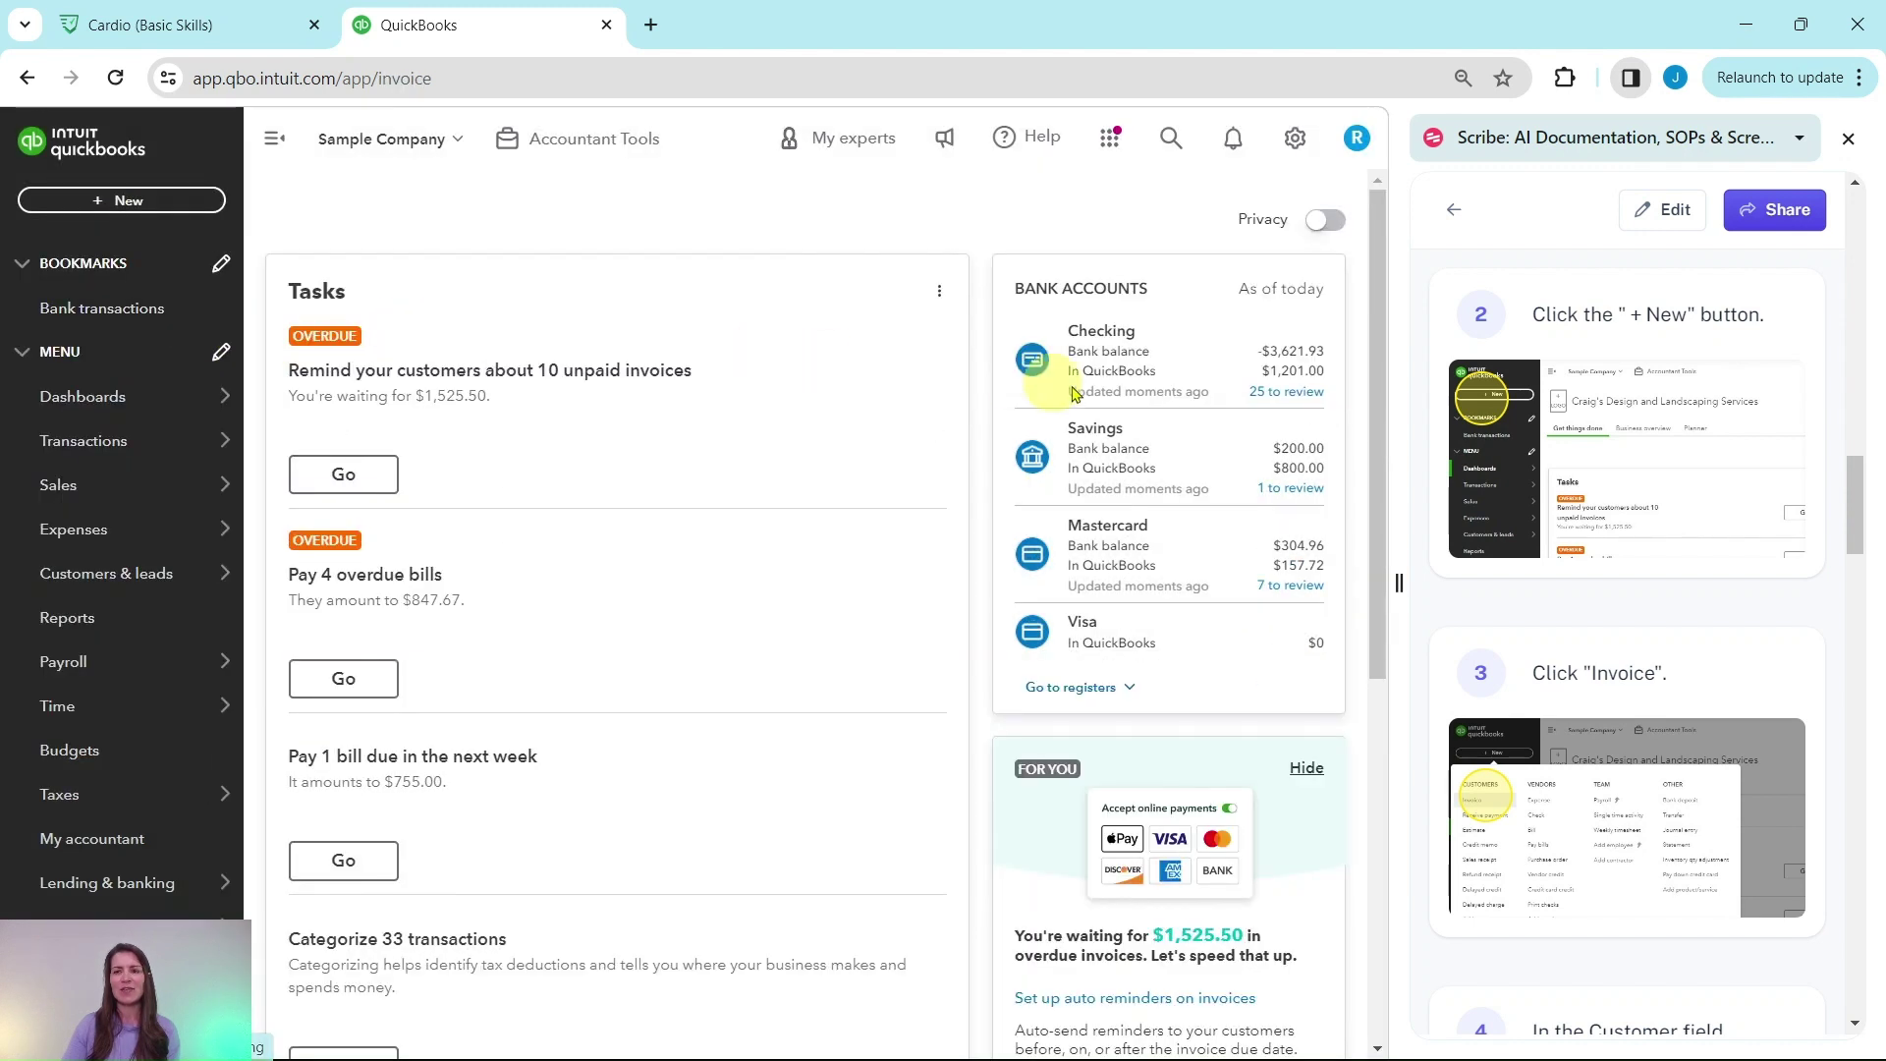
- Set the invoice's customer to the one named in step 4 of the guide
{"action": "scroll", "coordinate": [1705, 510], "scroll_direction": "down", "scroll_amount": 5}
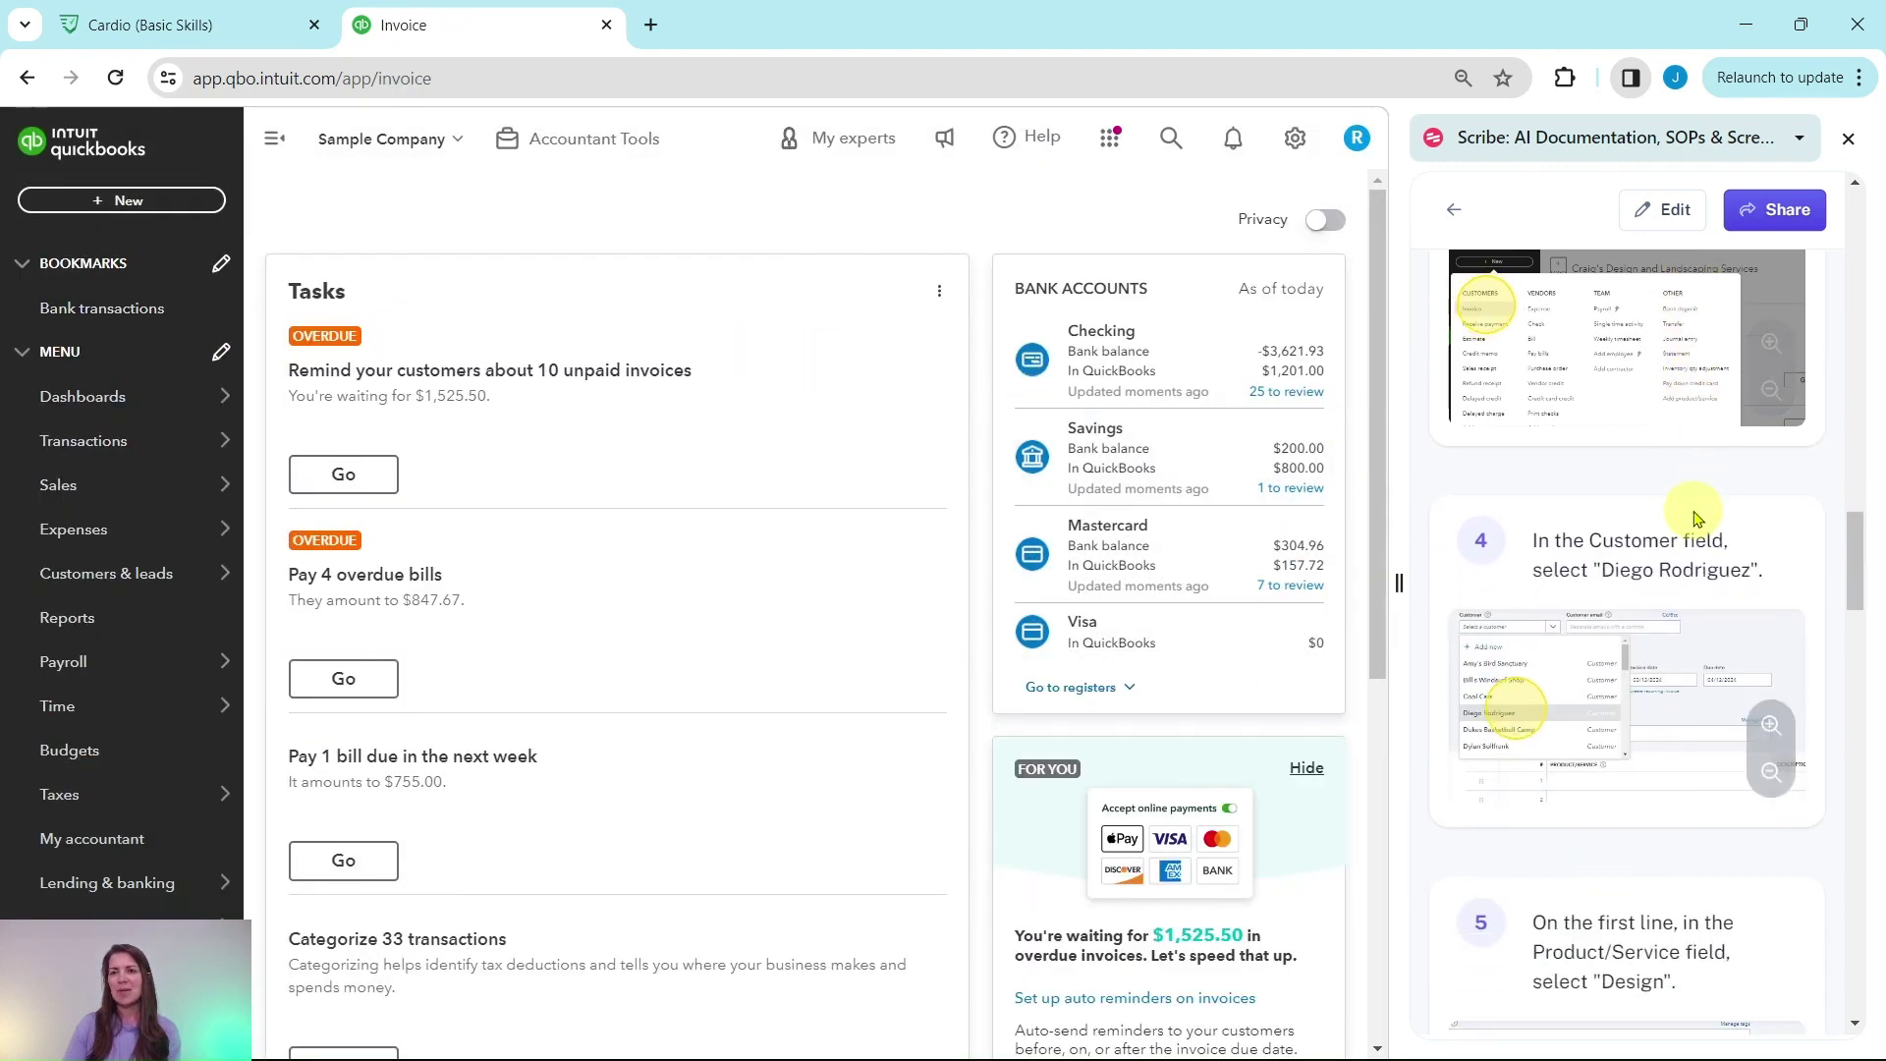
{"action": "scroll", "coordinate": [1697, 517], "scroll_direction": "down", "scroll_amount": 3}
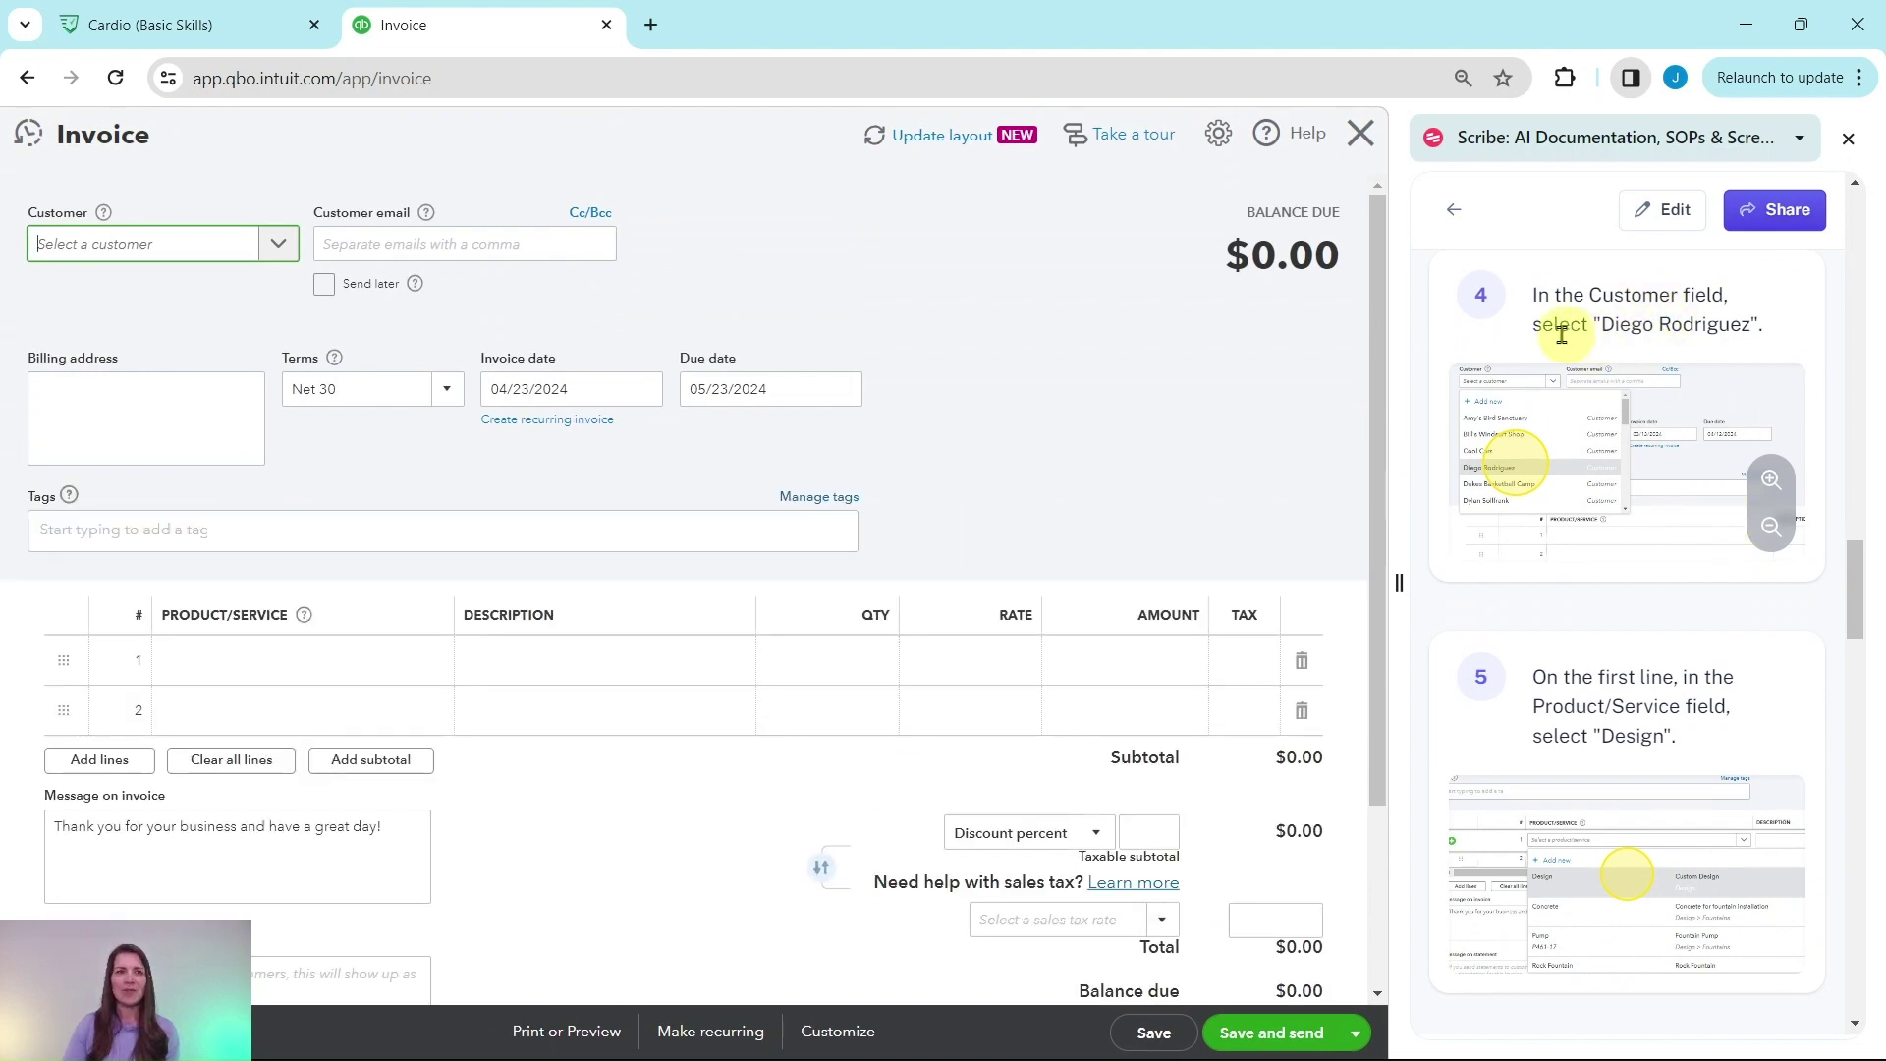
{"action": "left_click", "coordinate": [201, 257]}
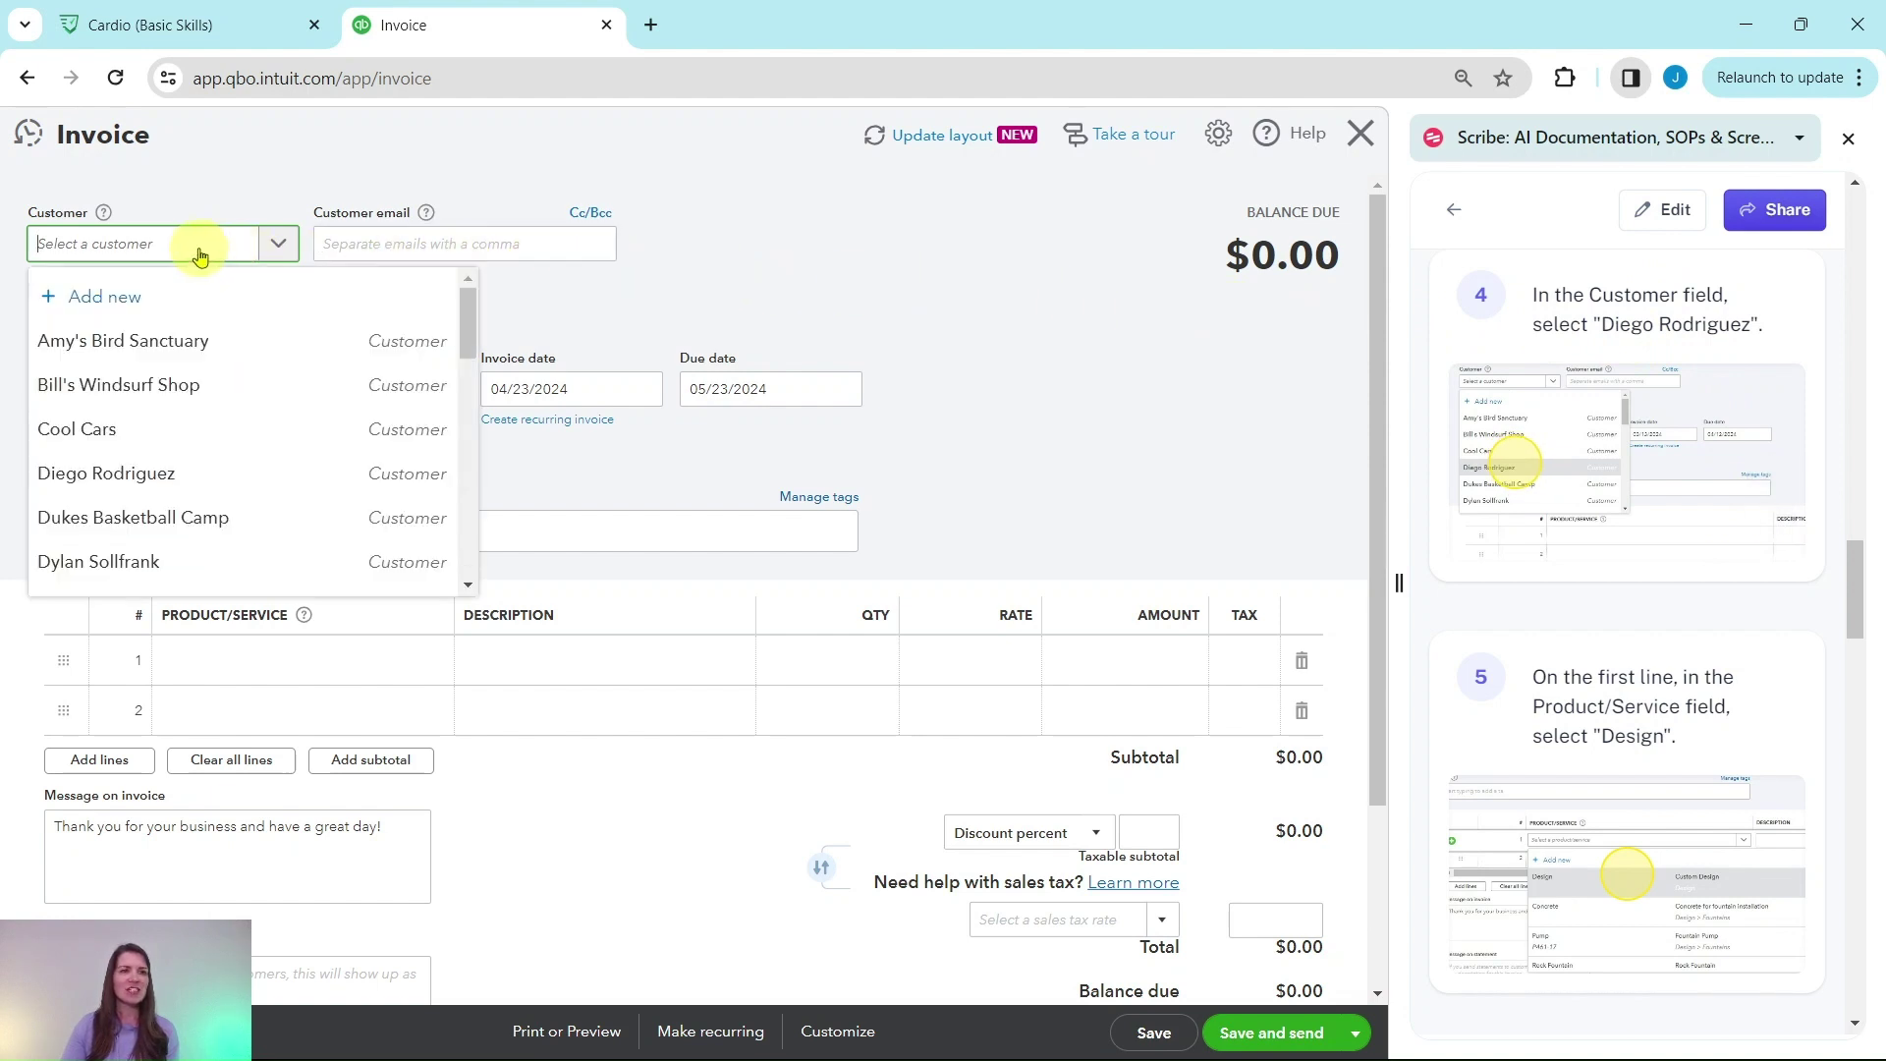
{"action": "left_click", "coordinate": [118, 477]}
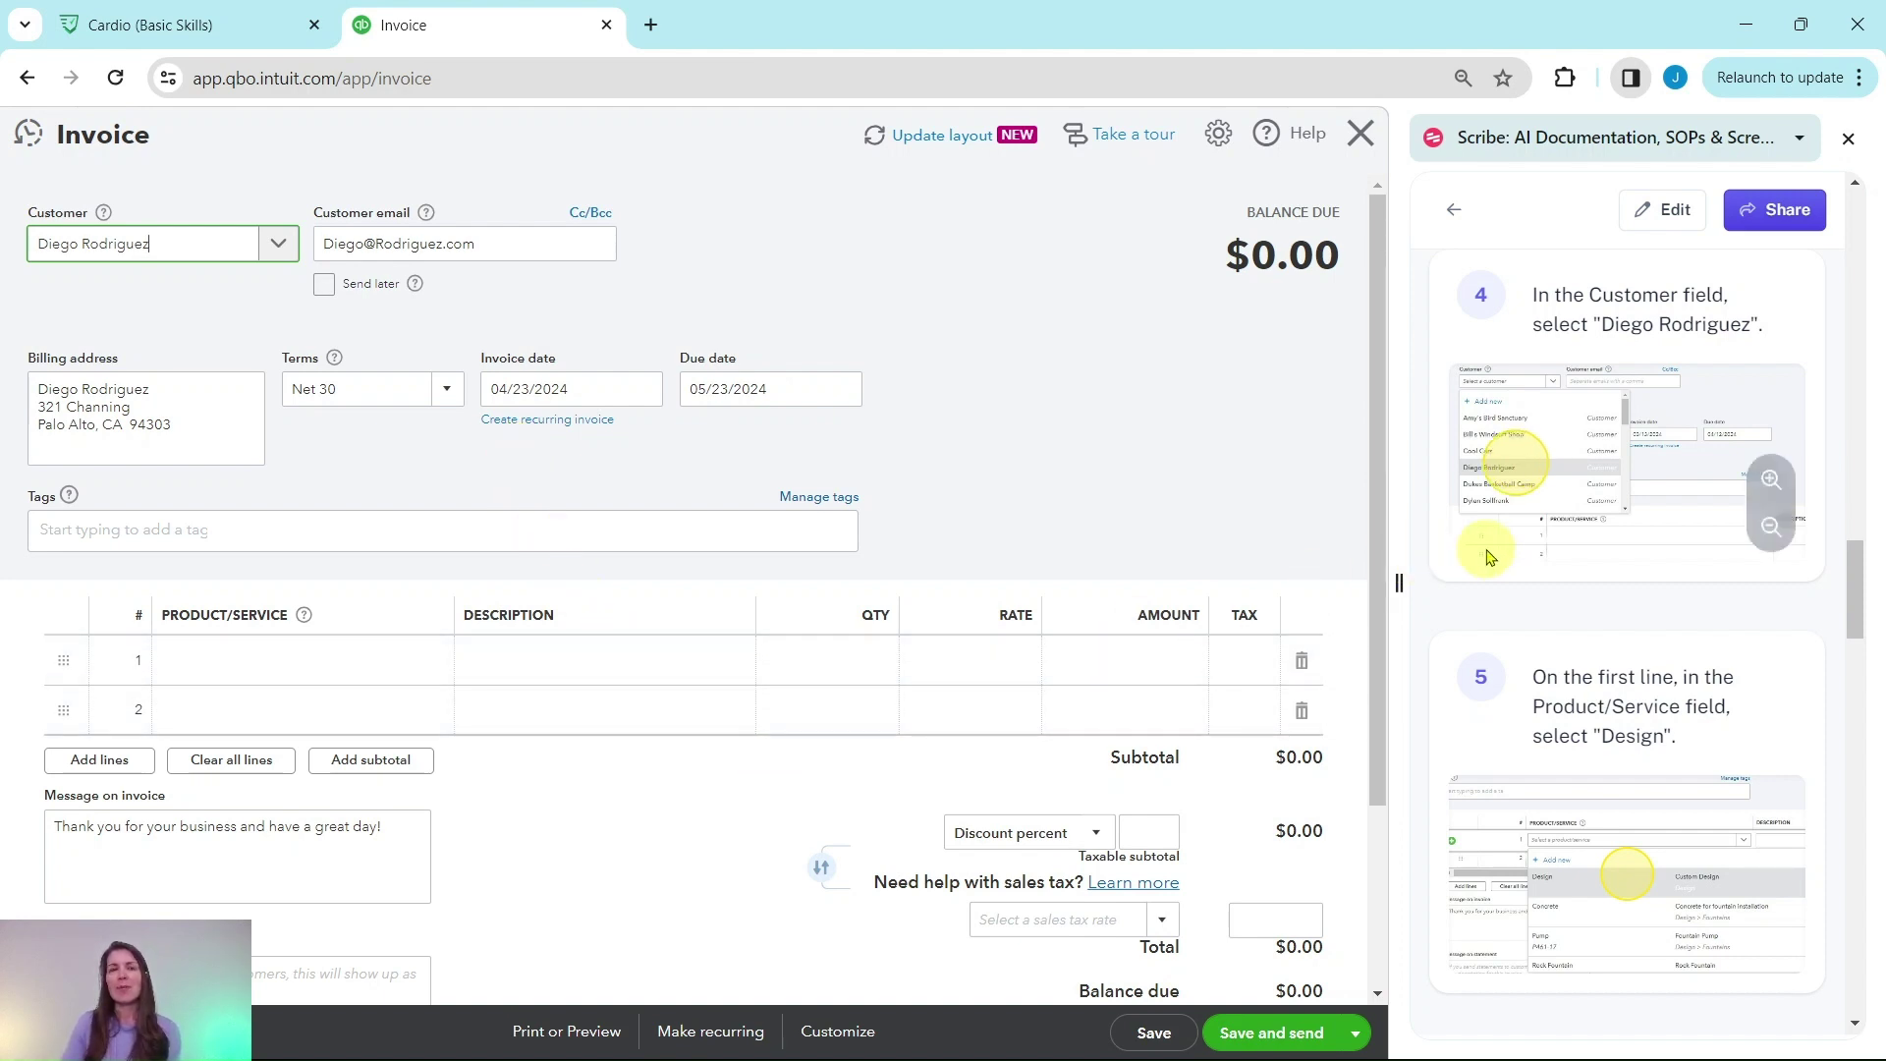
- Fill the first invoice line with the Design service and a quantity of 4
{"action": "scroll", "coordinate": [1542, 471], "scroll_direction": "down", "scroll_amount": 4}
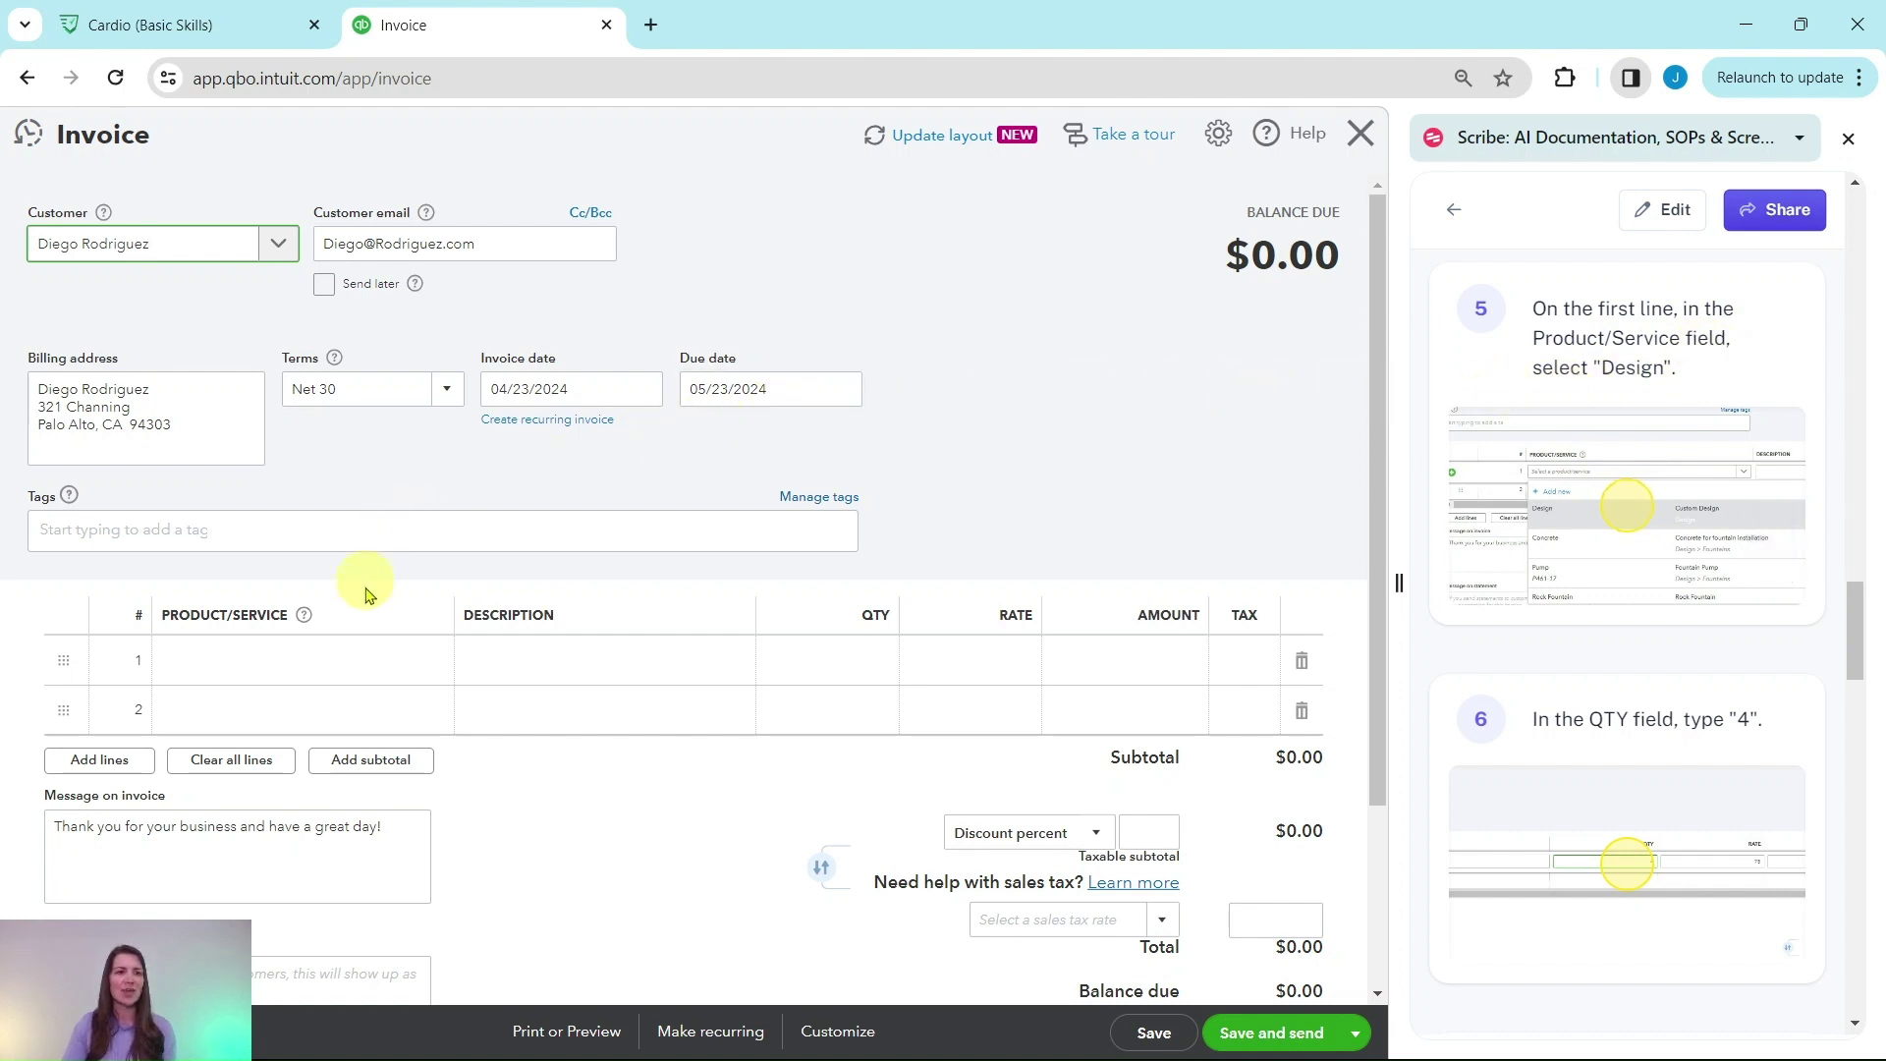
{"action": "left_click", "coordinate": [362, 655]}
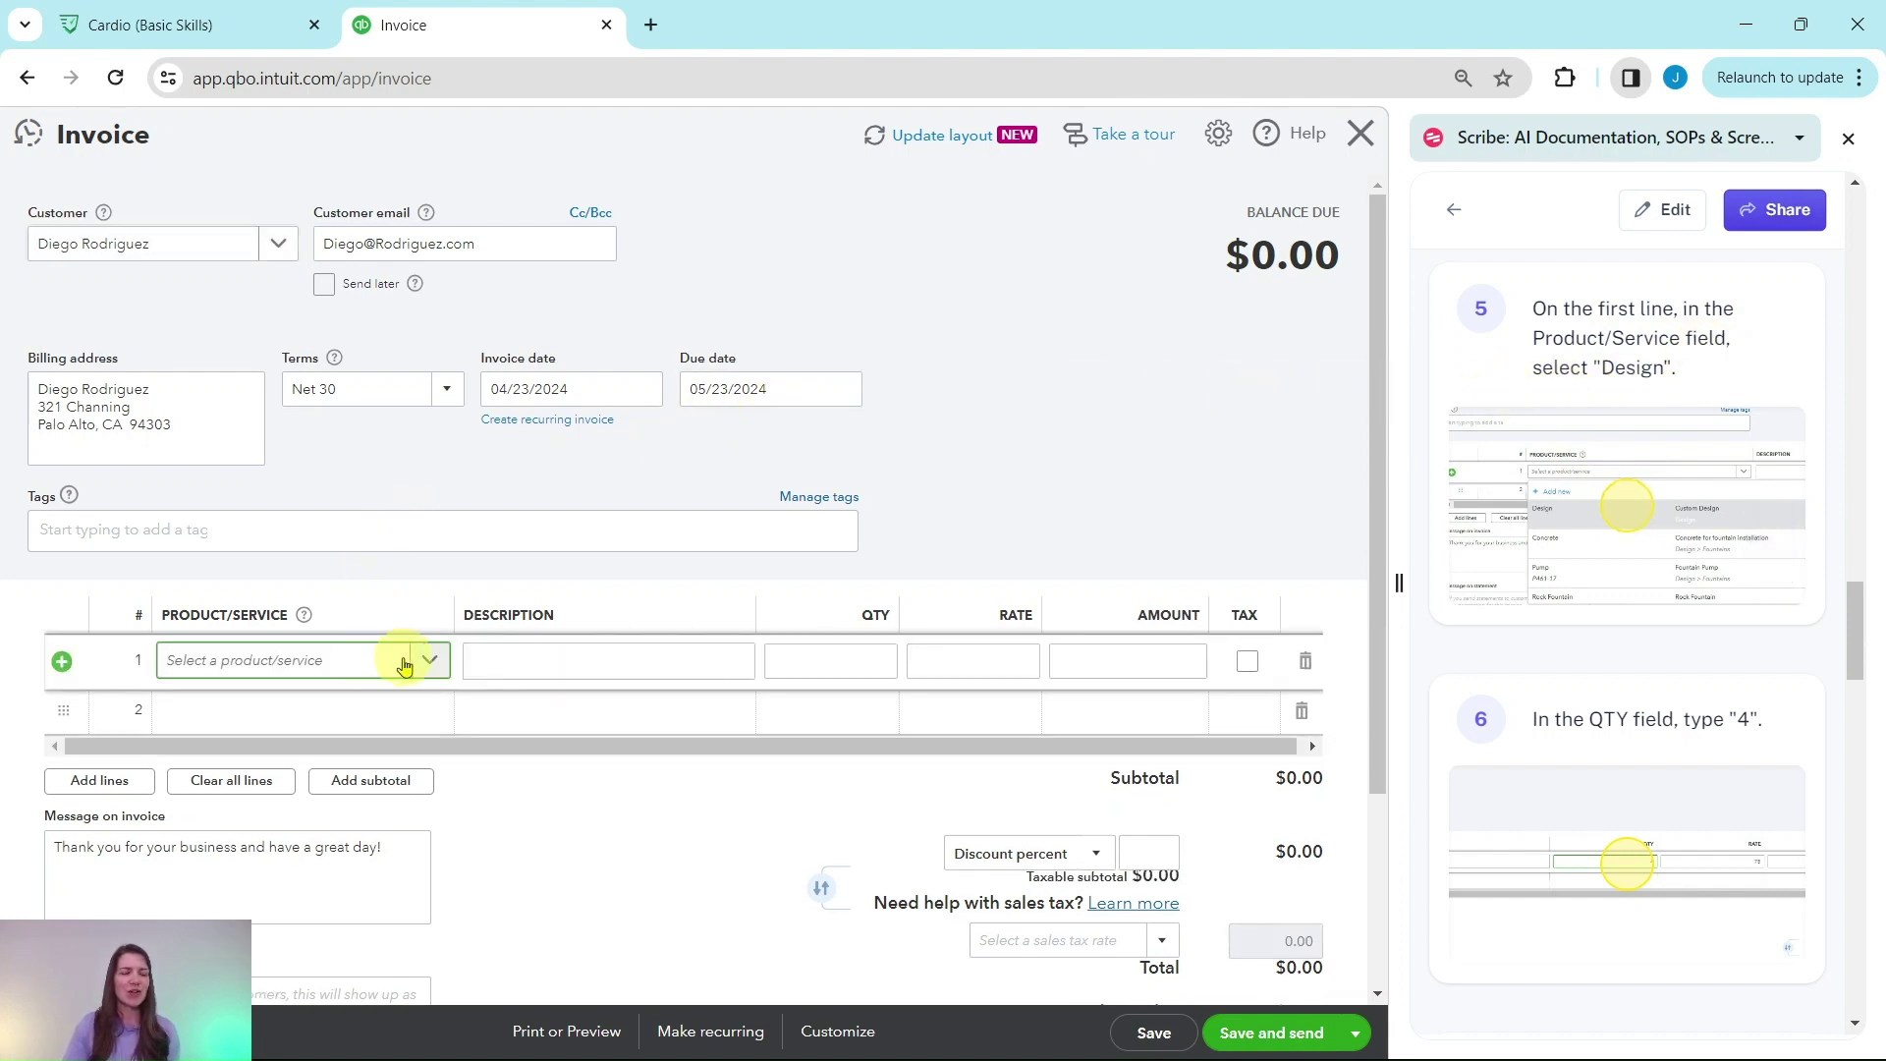
{"action": "left_click", "coordinate": [403, 665]}
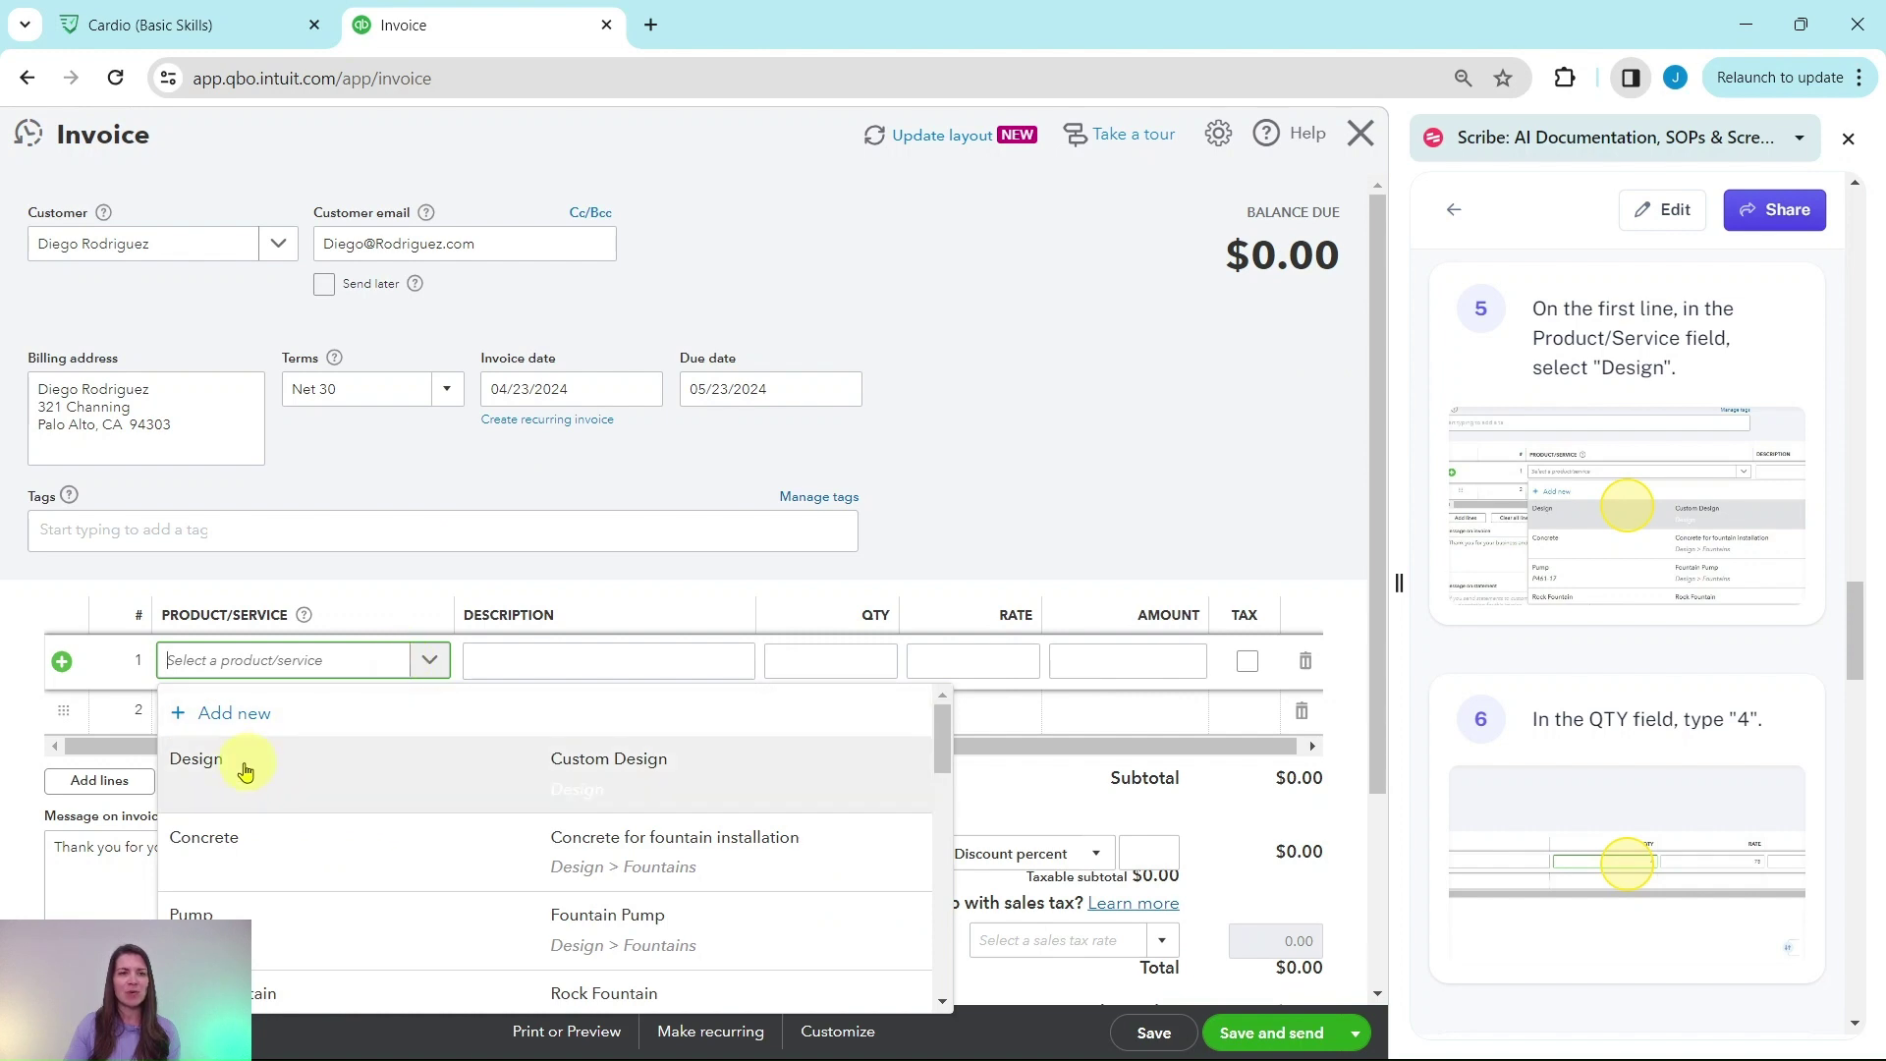
{"action": "left_click", "coordinate": [197, 759]}
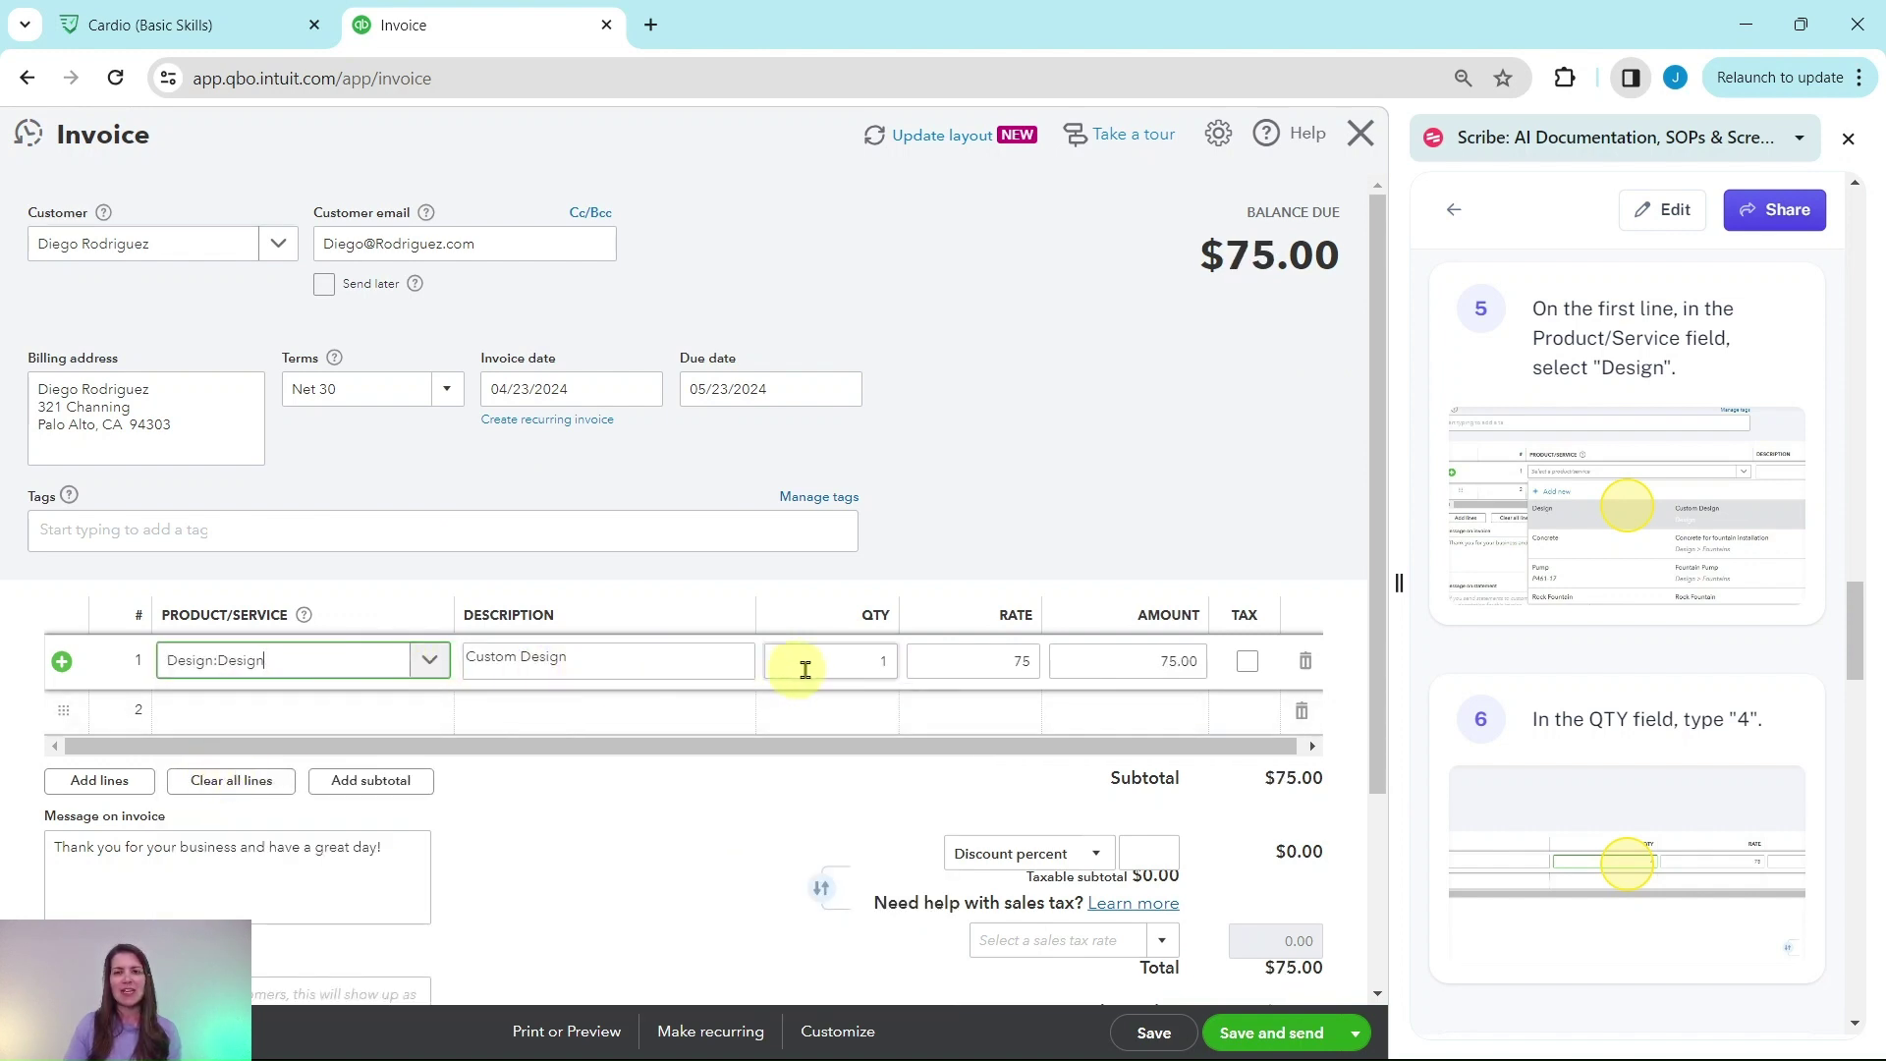
{"action": "left_click", "coordinate": [882, 661]}
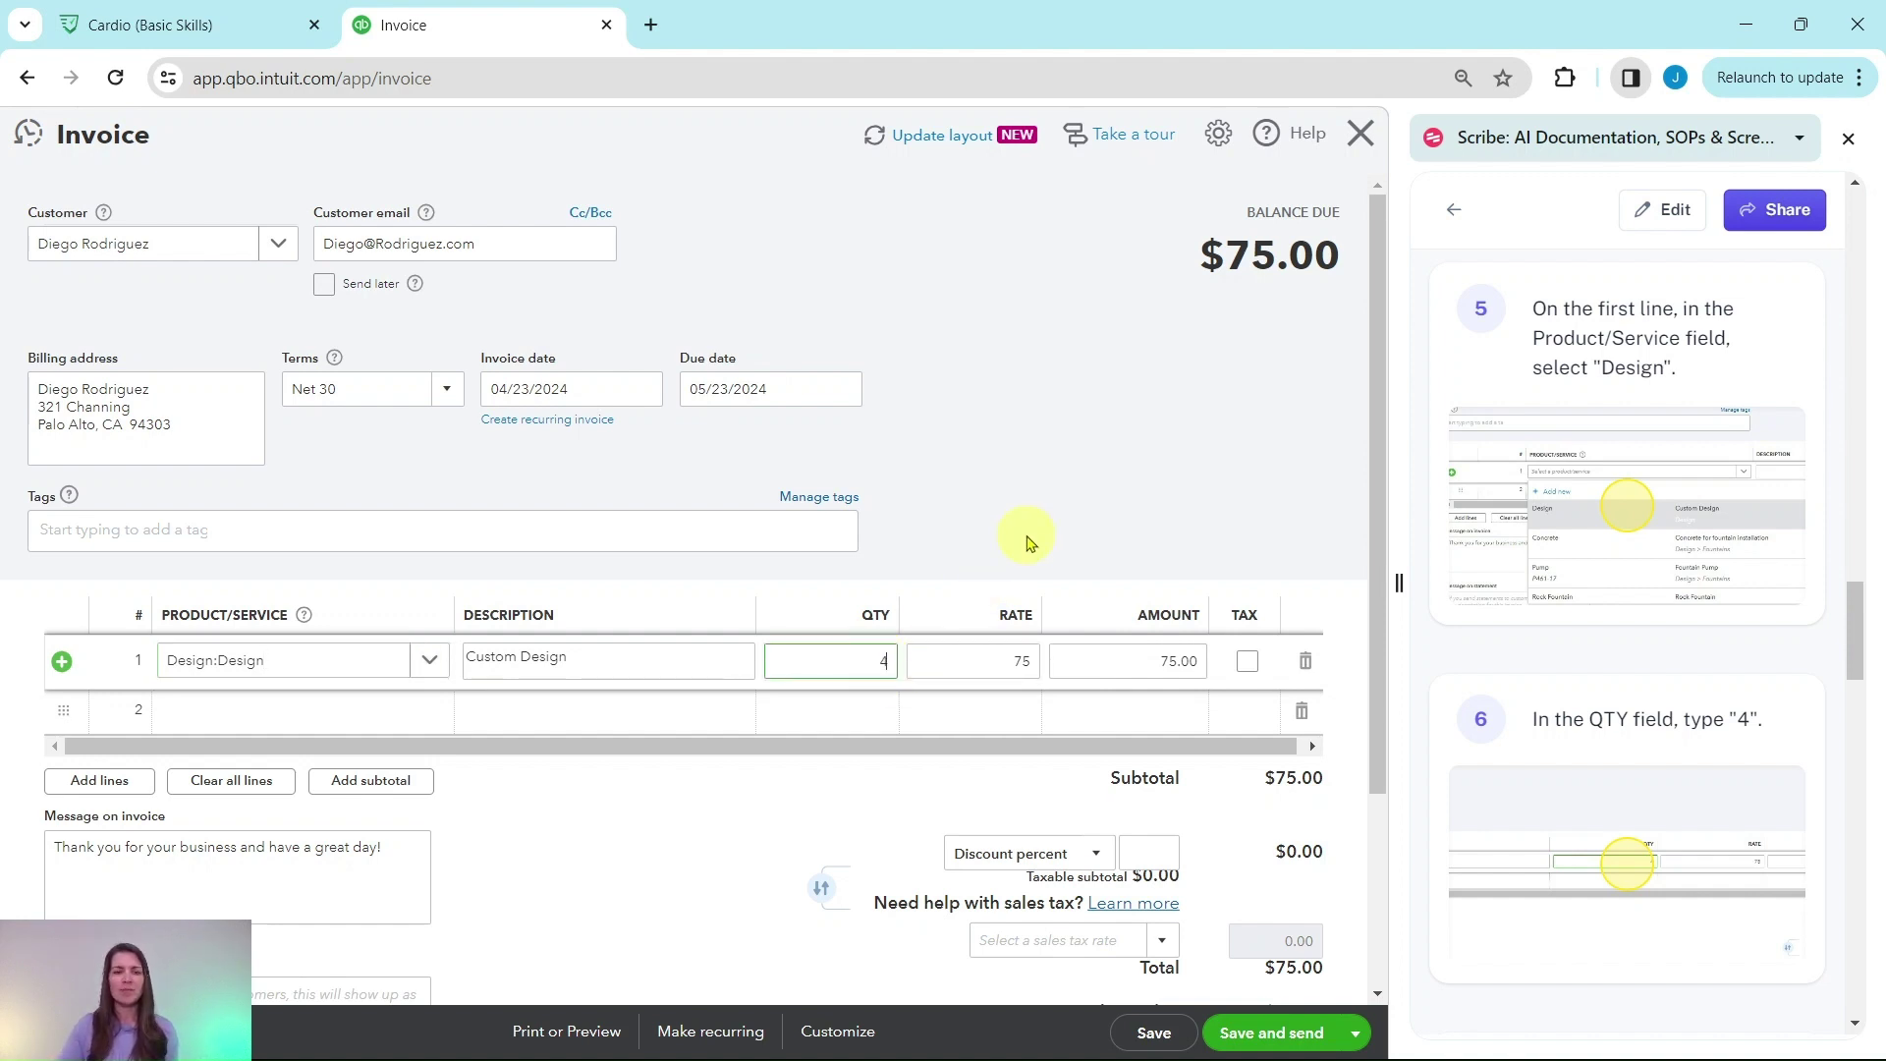
{"action": "key", "text": "Tab"}
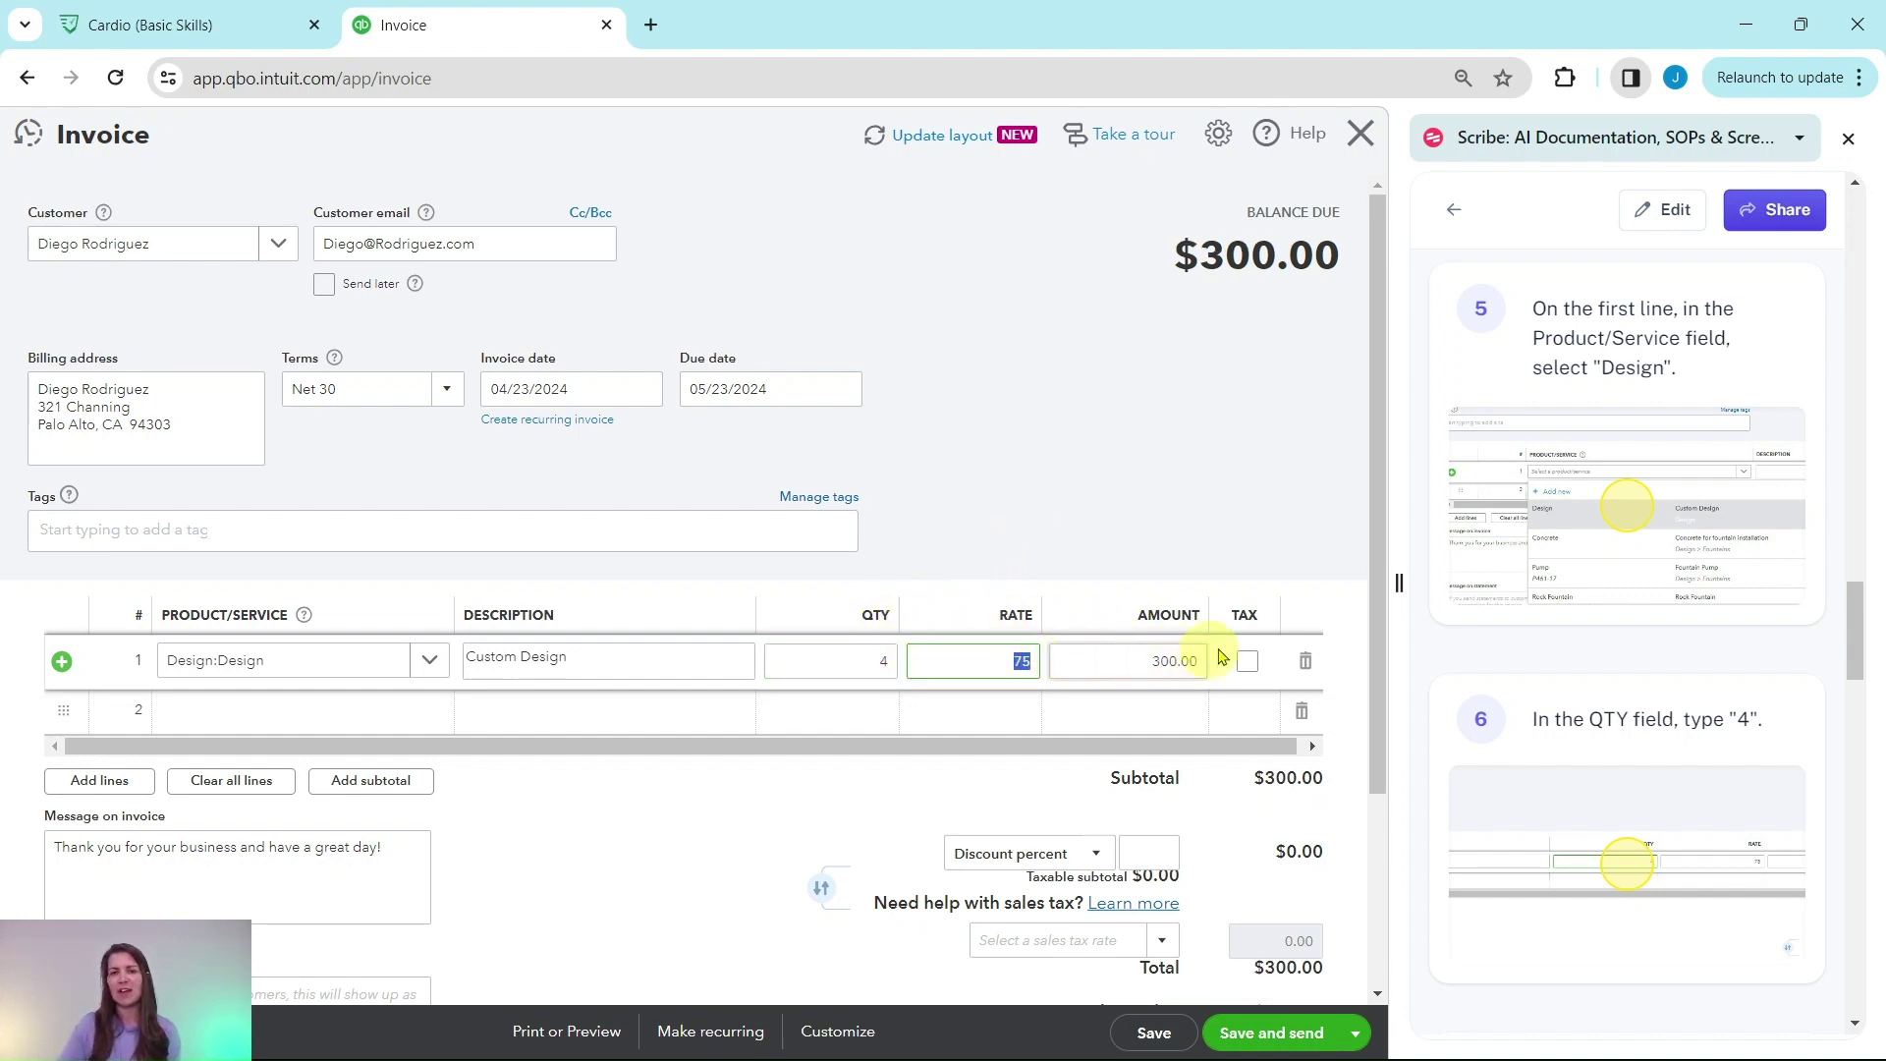
- Save the invoice by opening its print preview, as steps 7 and 8 of the guide describe
{"action": "scroll", "coordinate": [1538, 677], "scroll_direction": "down", "scroll_amount": 6}
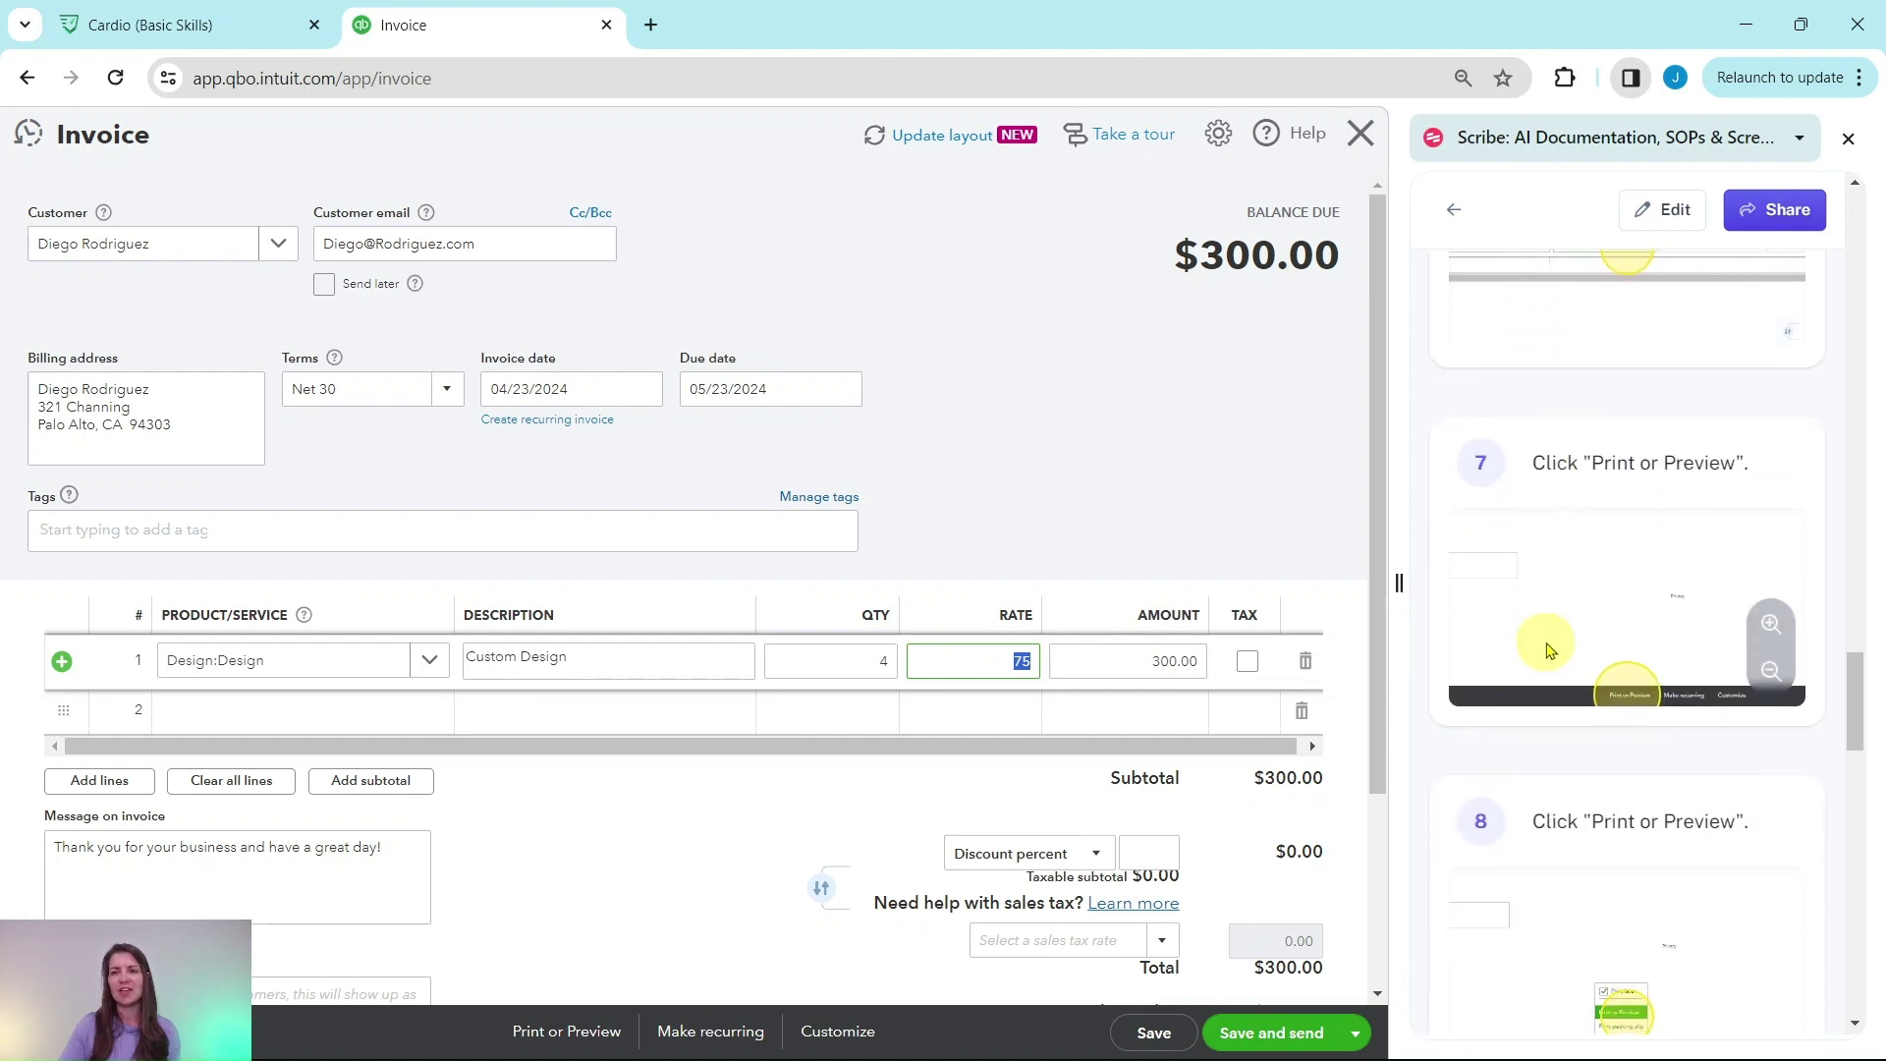
{"action": "scroll", "coordinate": [1545, 650], "scroll_direction": "down", "scroll_amount": 1}
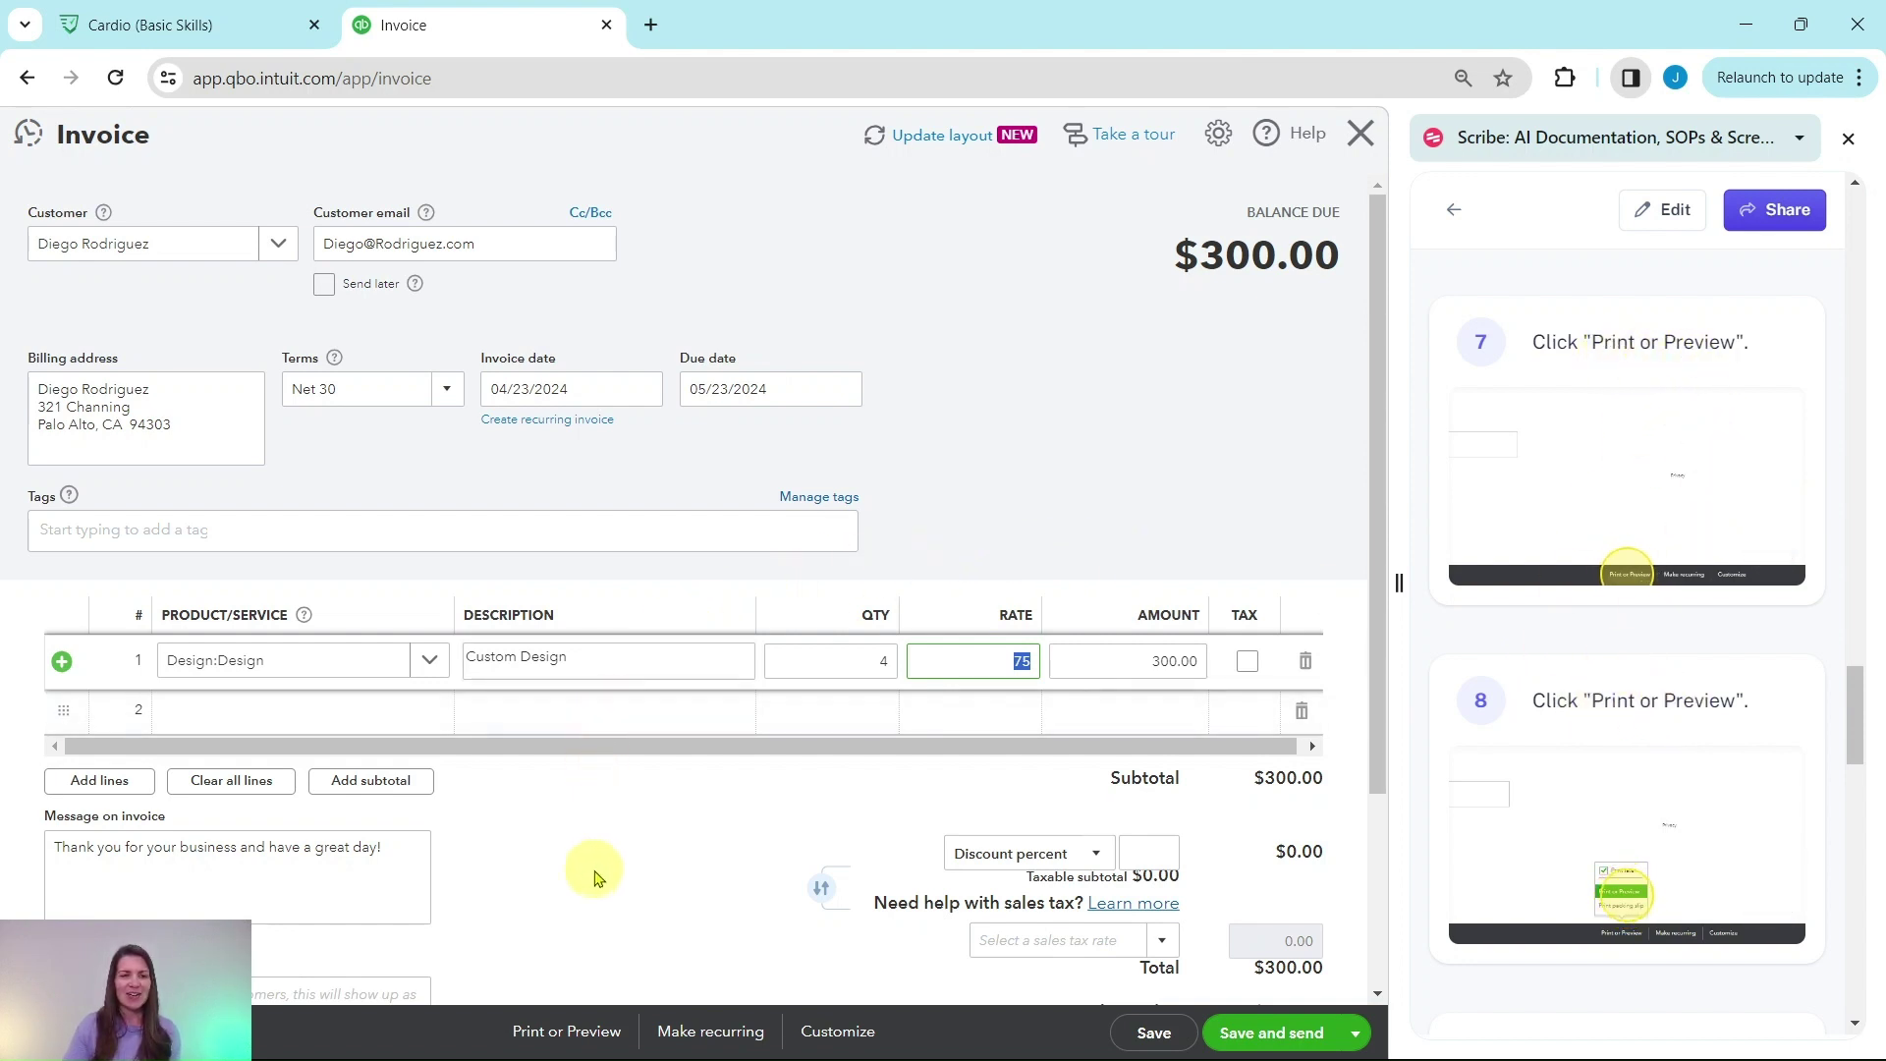
{"action": "left_click", "coordinate": [567, 1033]}
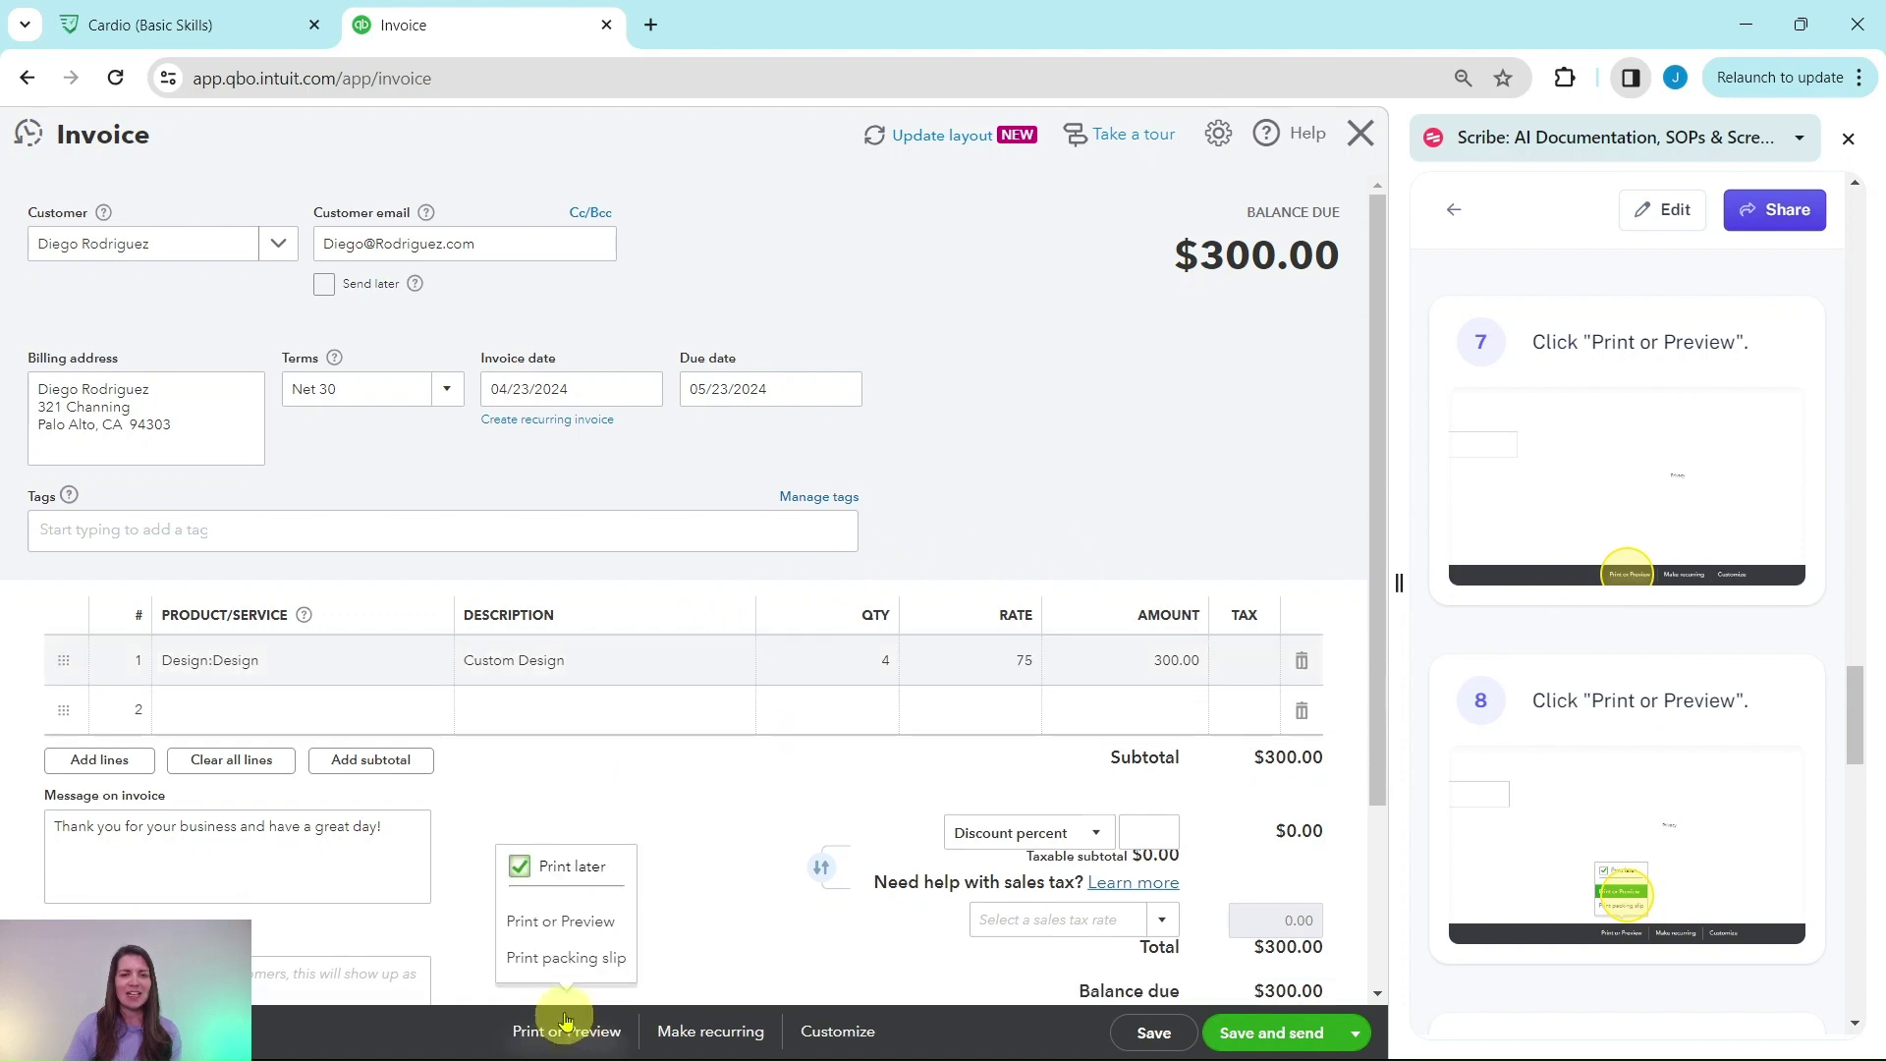
{"action": "left_click", "coordinate": [567, 923]}
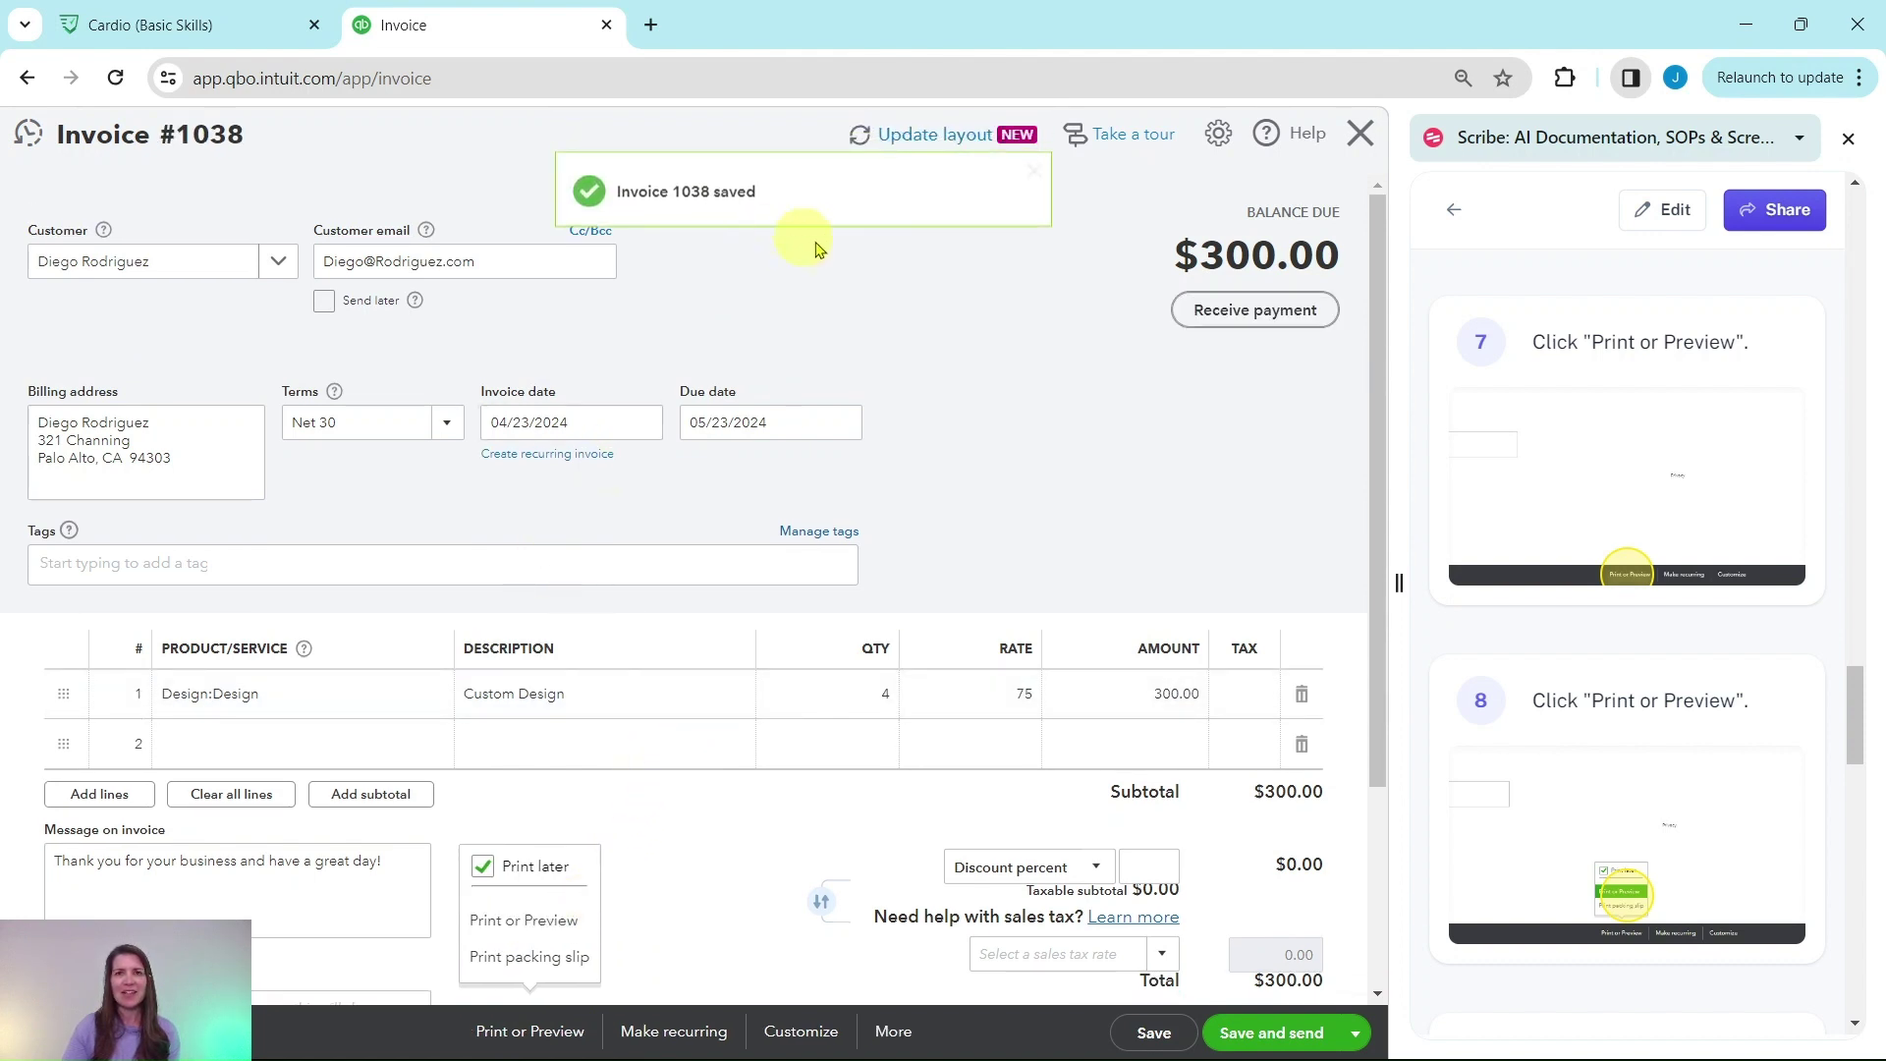
- Get the shareable link to this invoice and copy it, then check the guide's note on sending it
{"action": "scroll", "coordinate": [1667, 825], "scroll_direction": "down", "scroll_amount": 6}
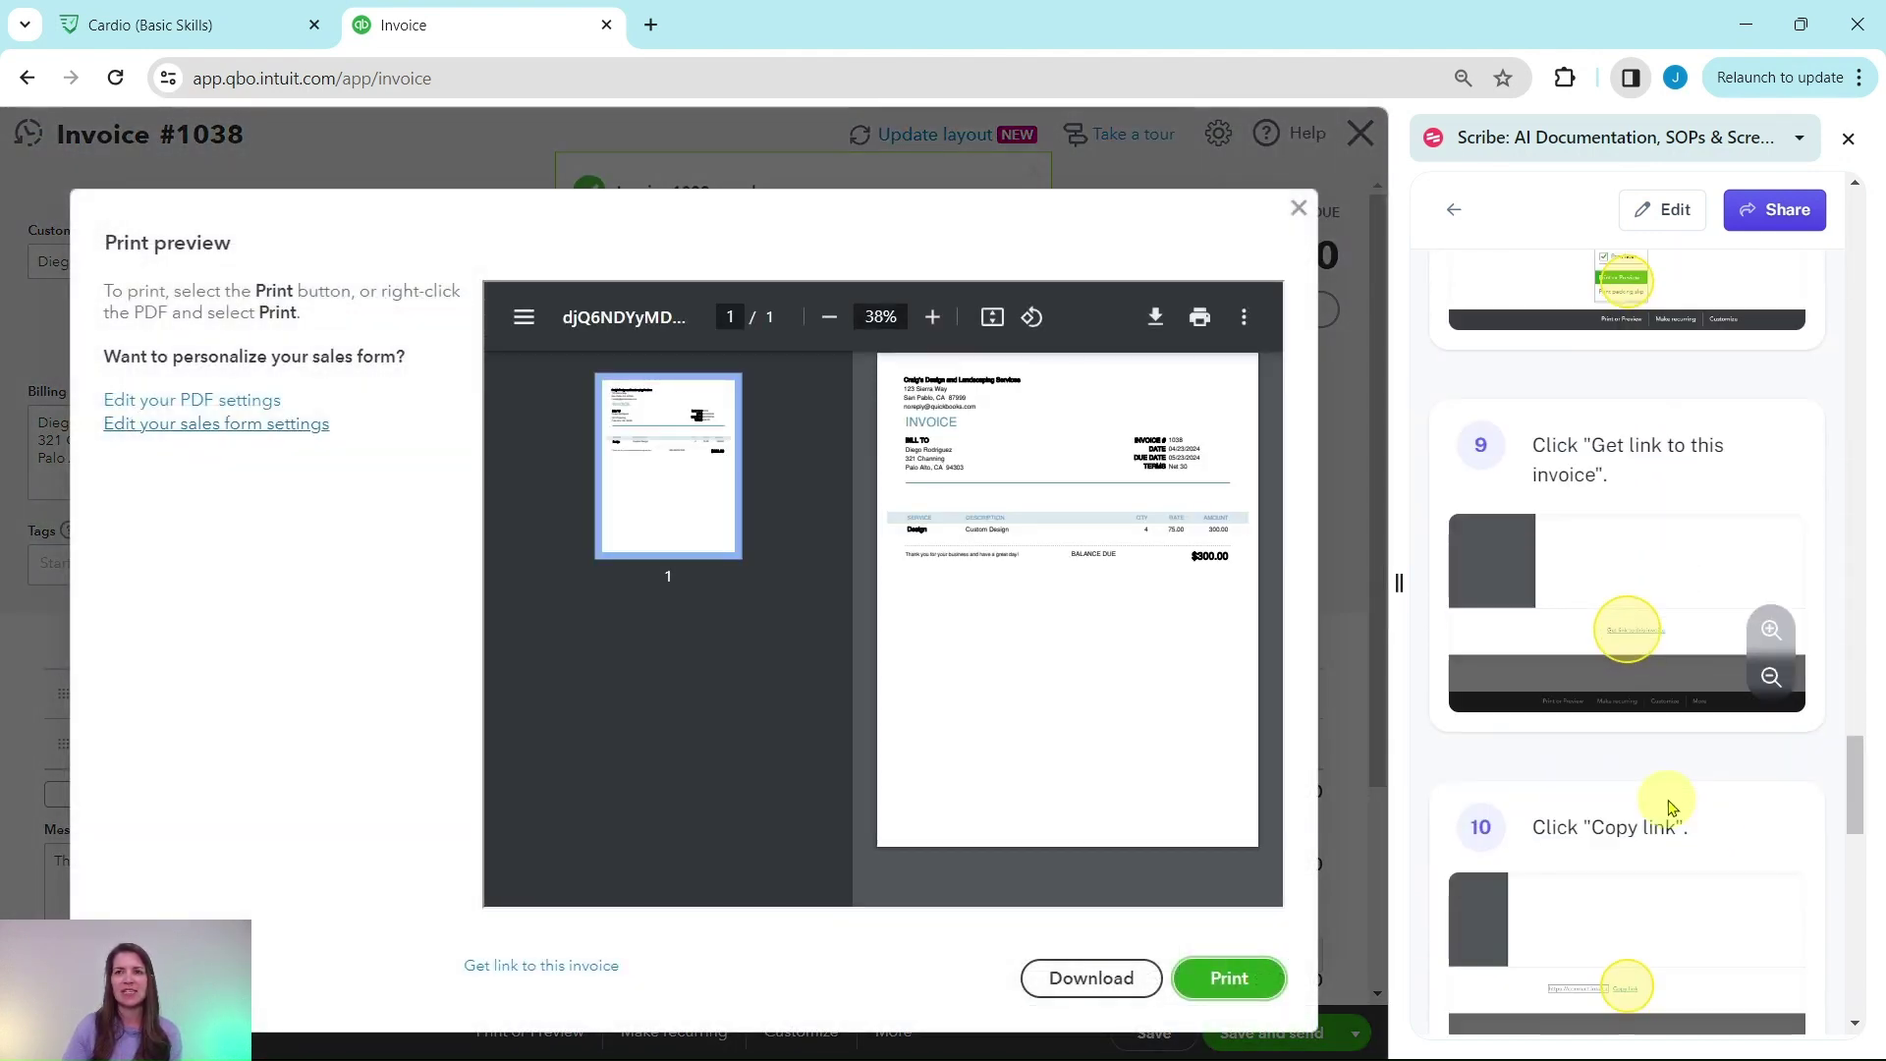
{"action": "scroll", "coordinate": [1689, 816], "scroll_direction": "down", "scroll_amount": 1}
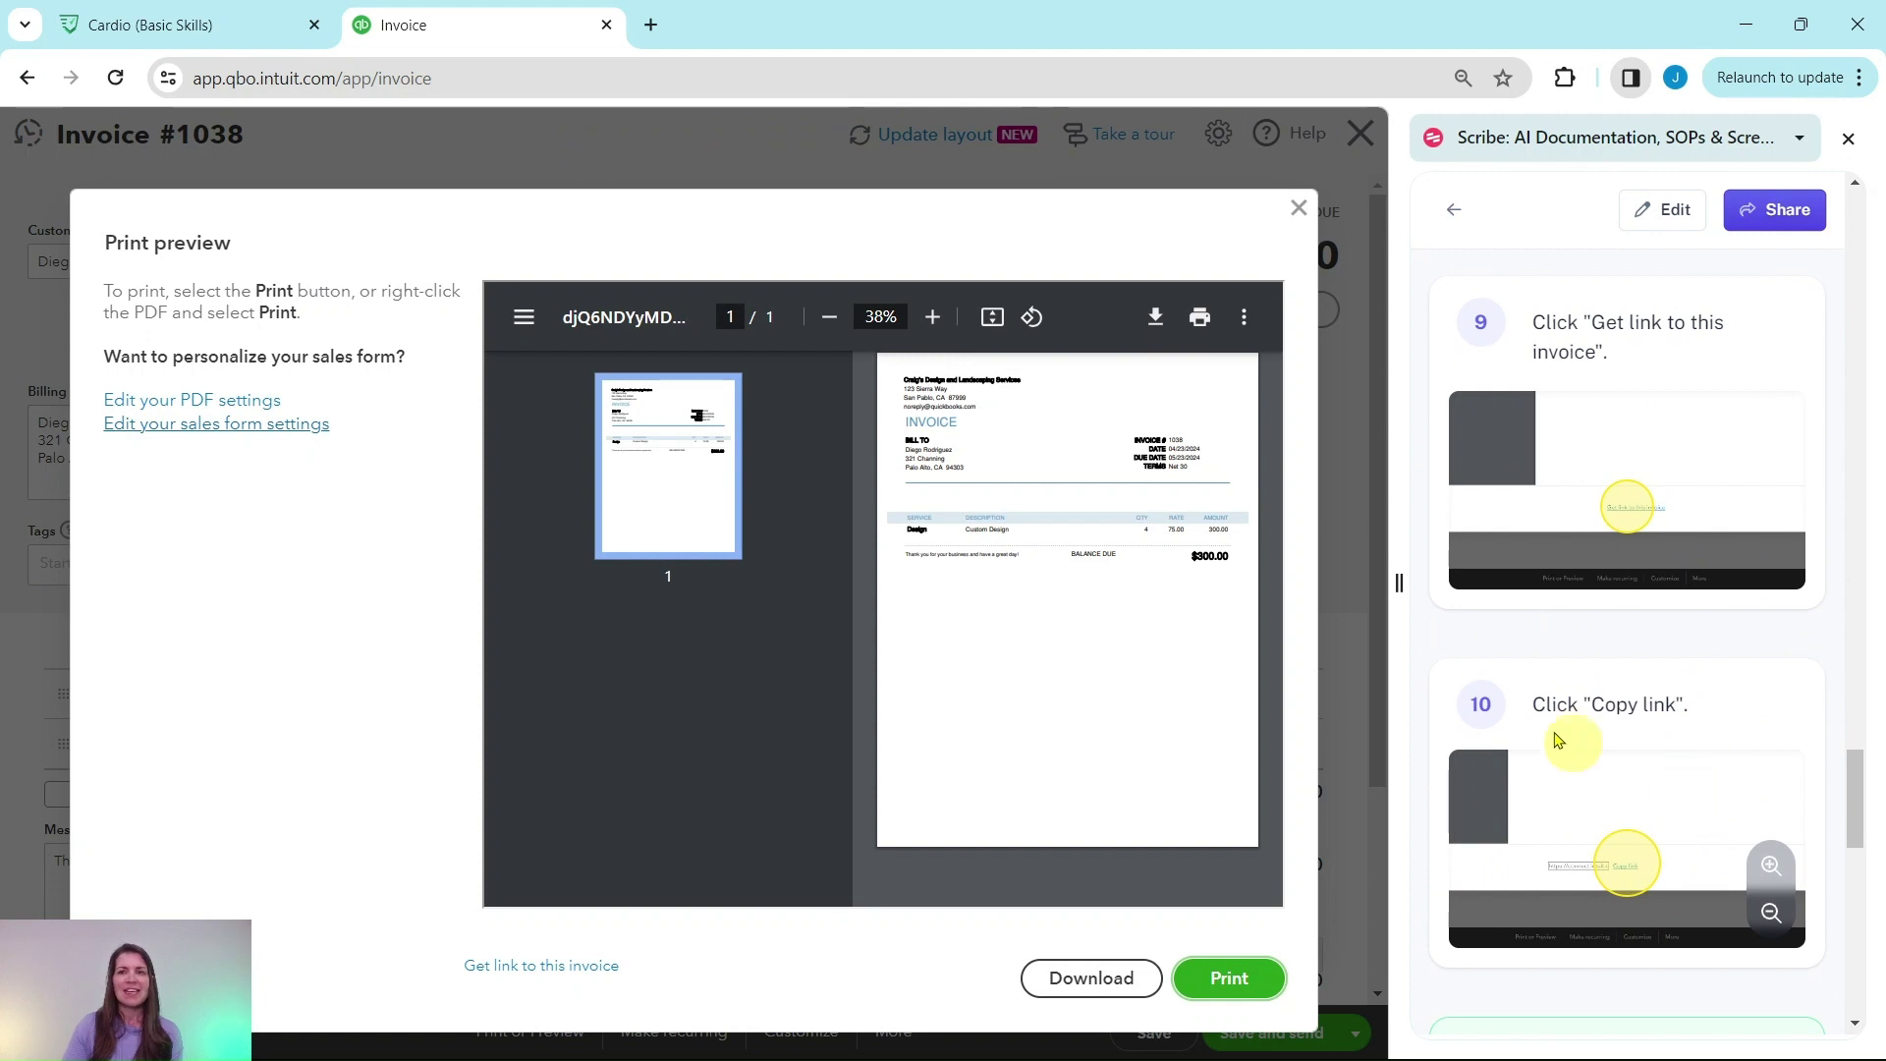
{"action": "left_click", "coordinate": [539, 968]}
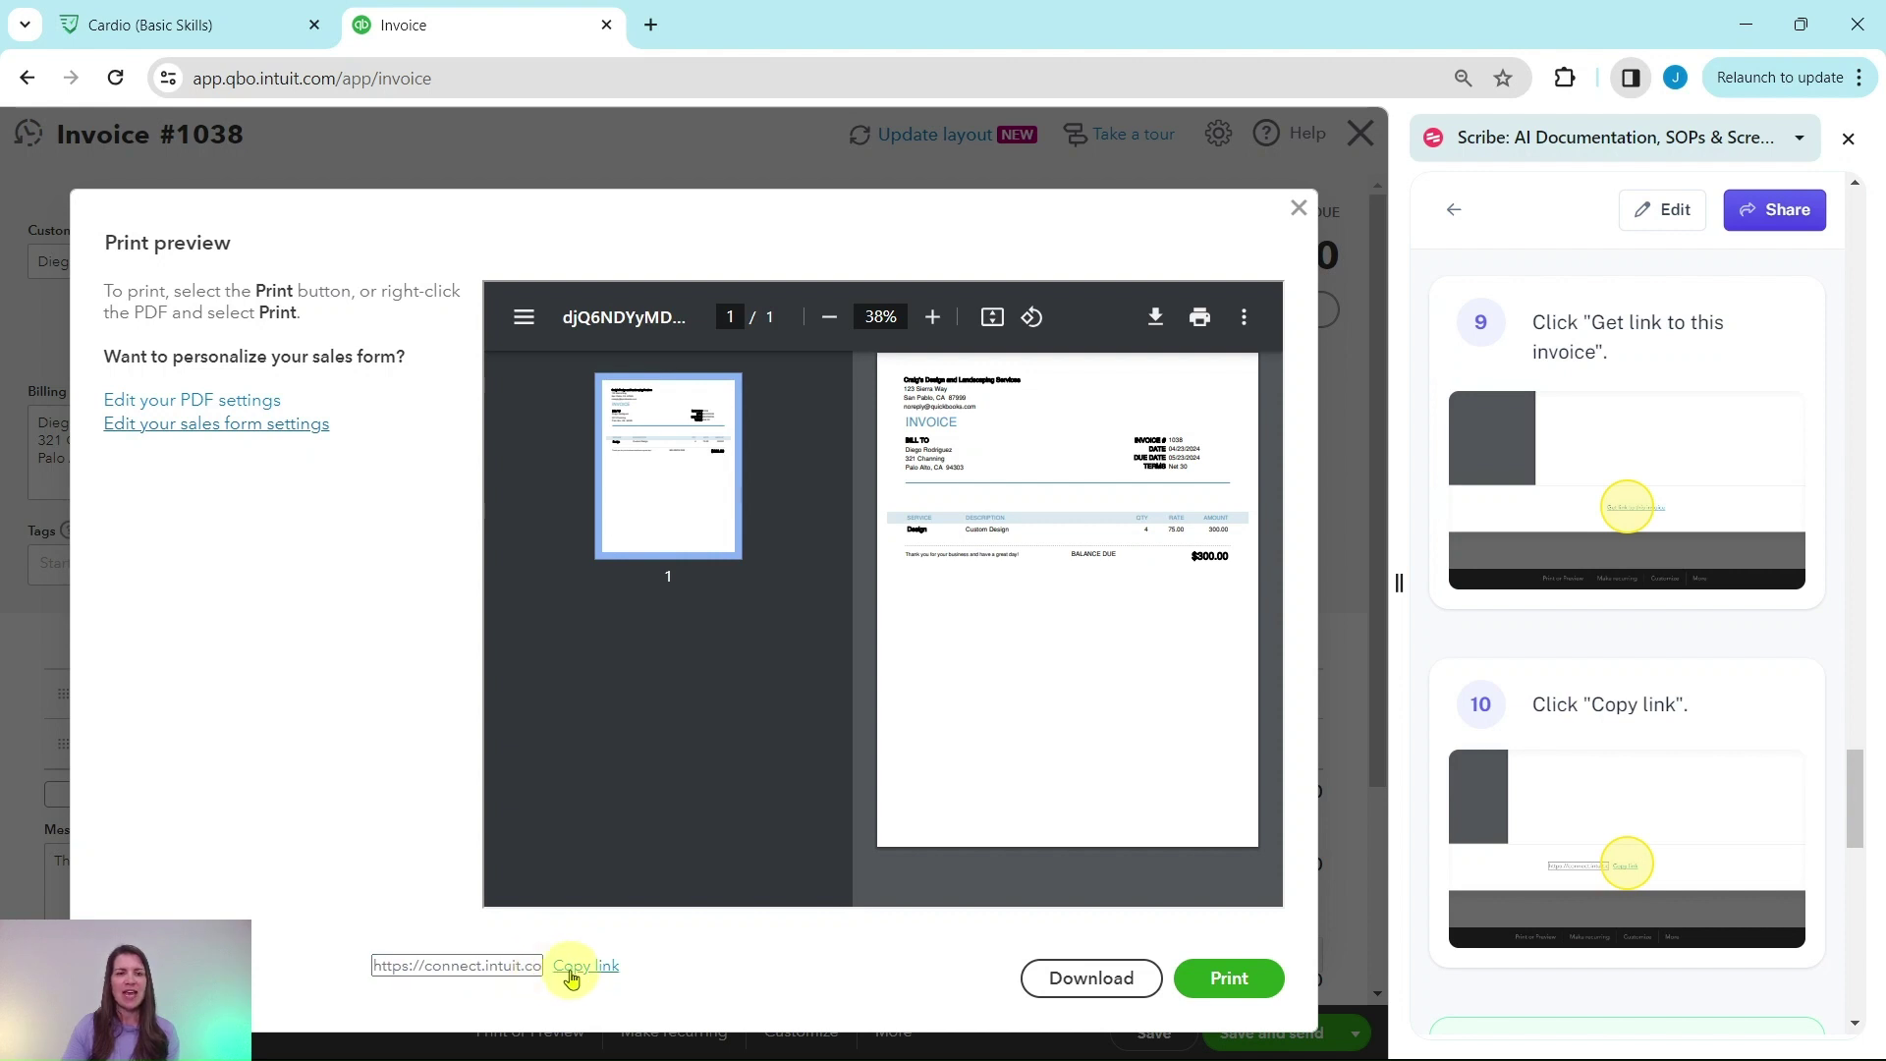
{"action": "left_click", "coordinate": [588, 968]}
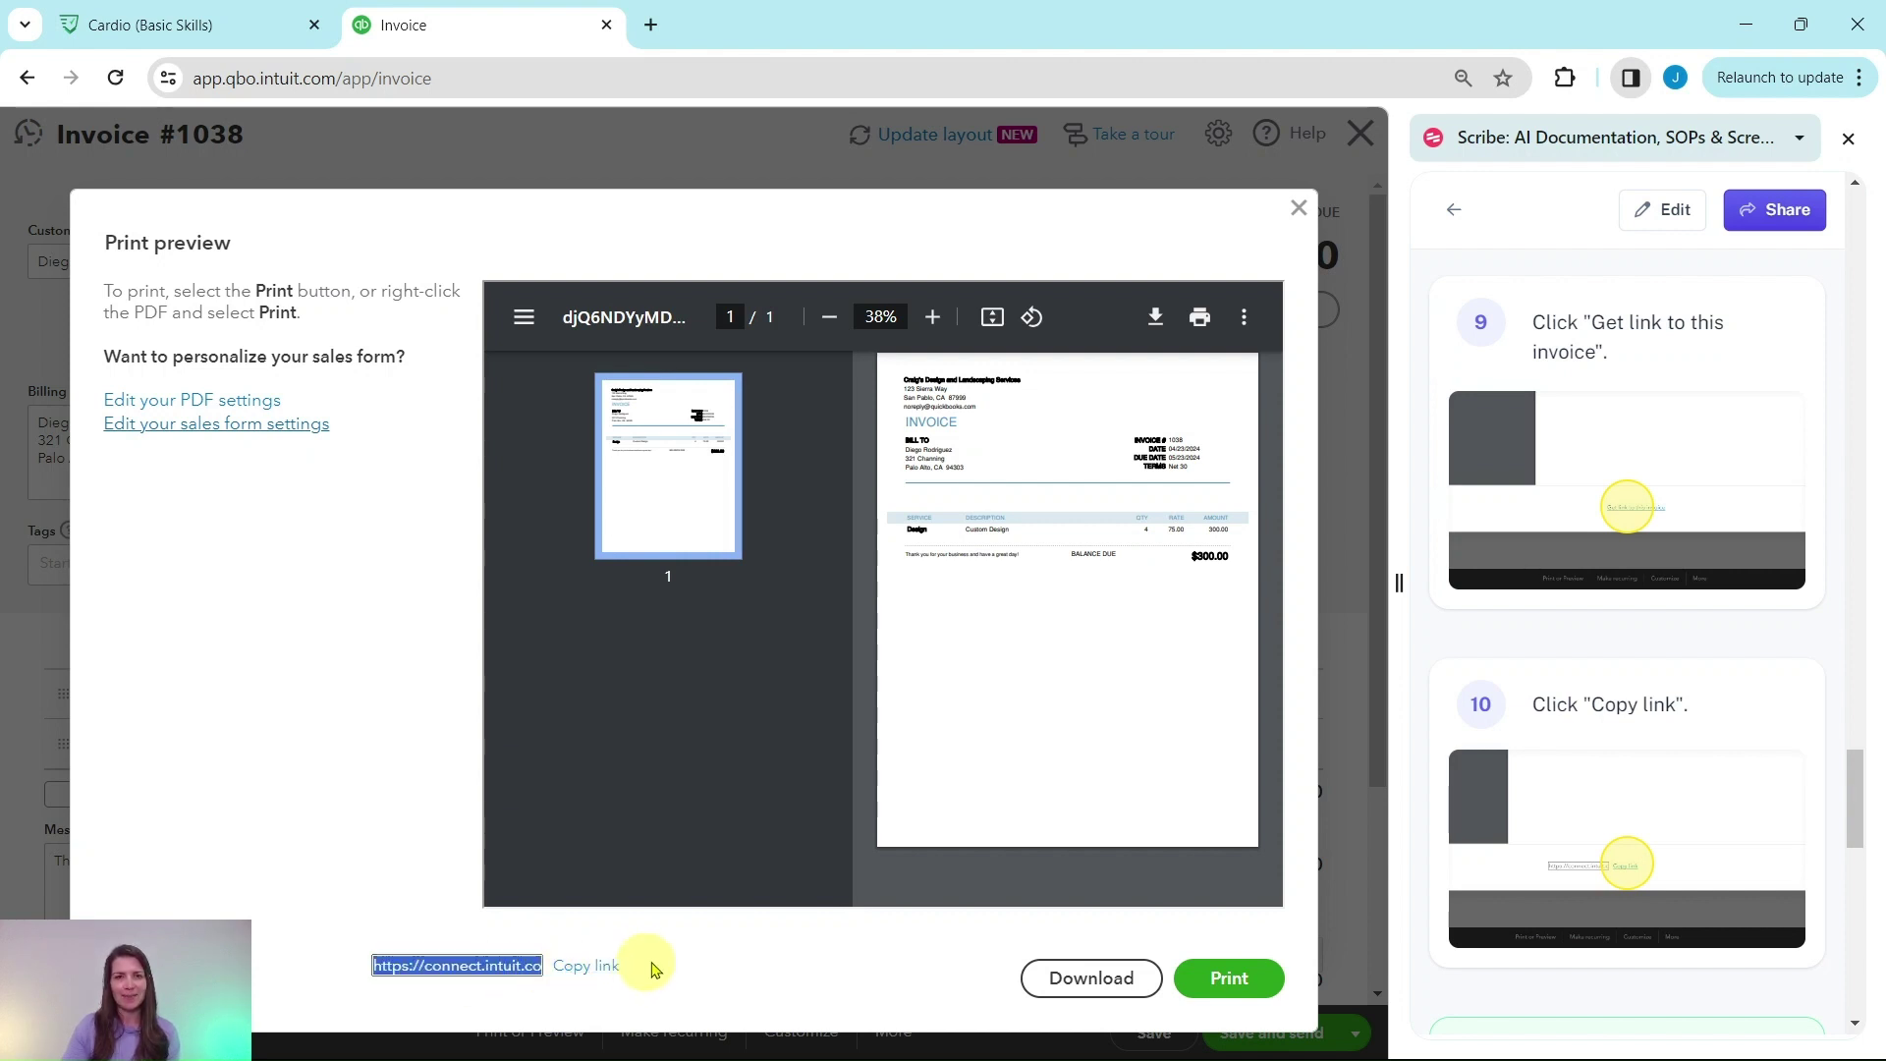
{"action": "scroll", "coordinate": [1757, 678], "scroll_direction": "down", "scroll_amount": 4}
{"action": "scroll", "coordinate": [1756, 692], "scroll_direction": "down", "scroll_amount": 2}
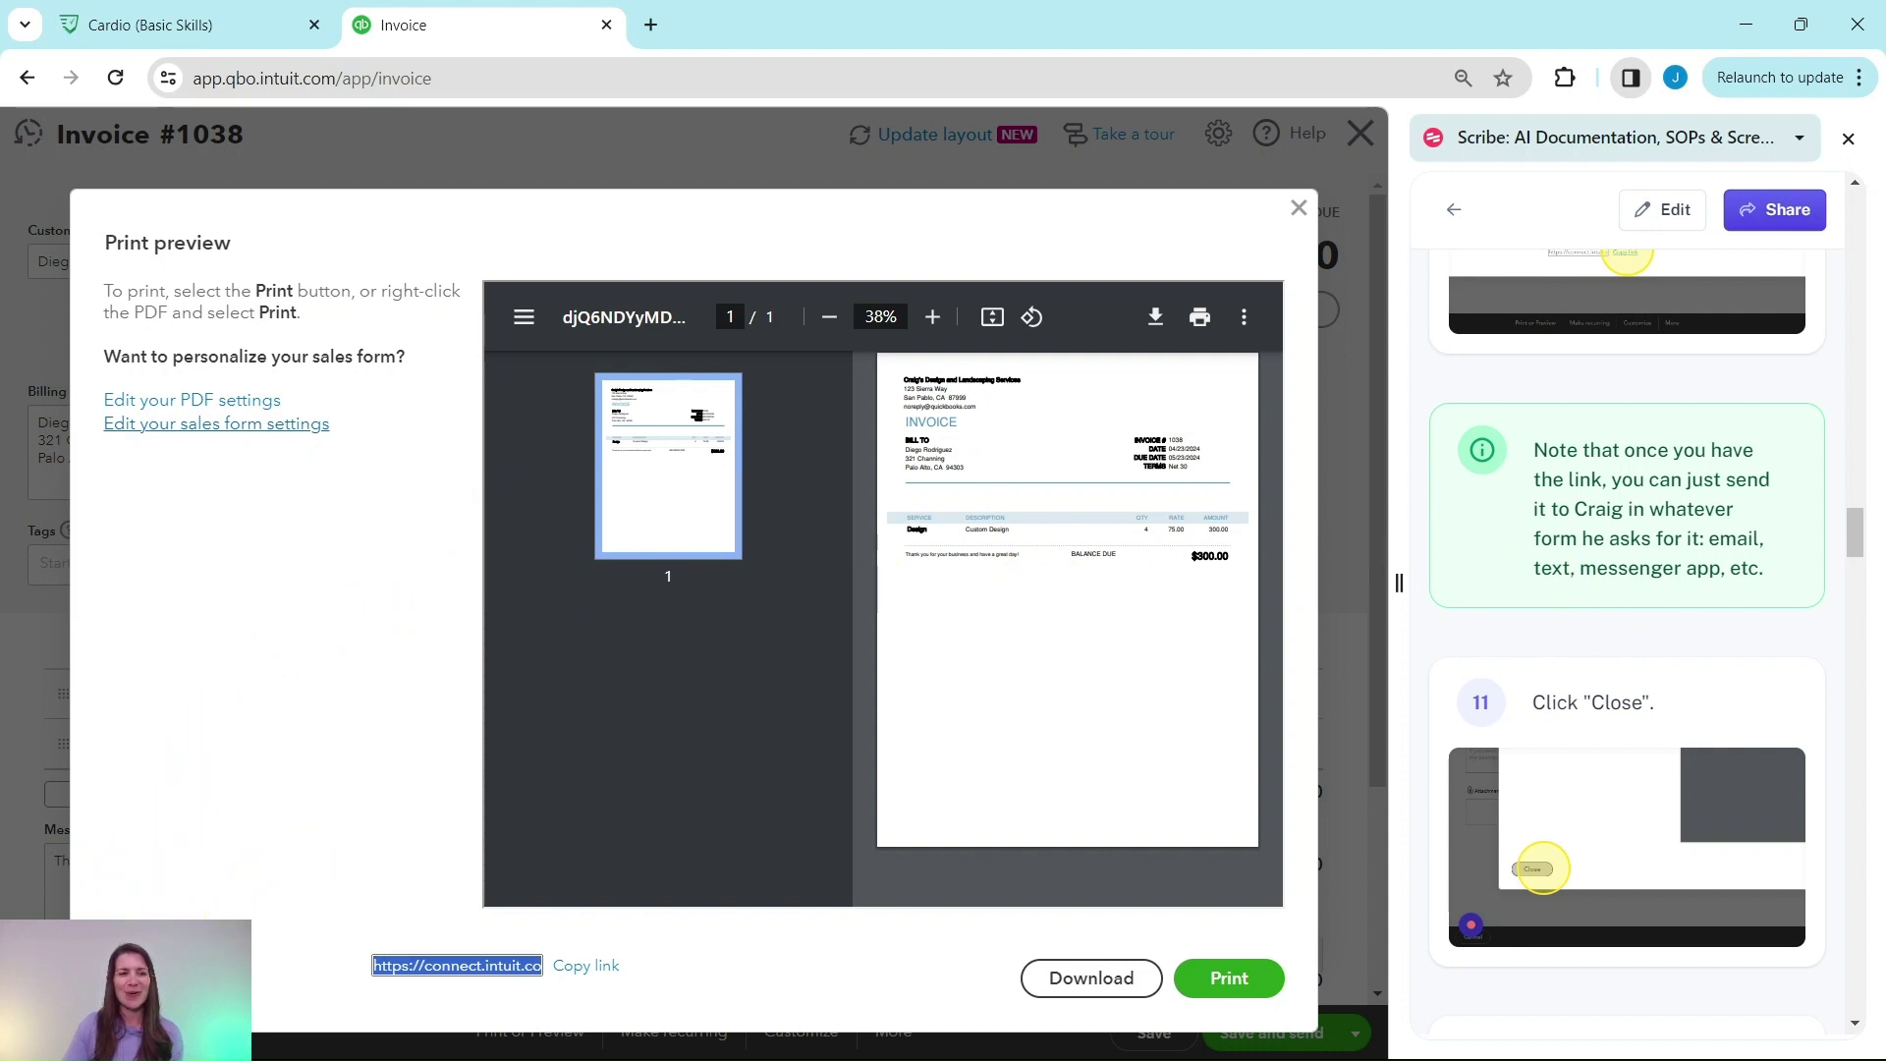
- Close the print preview, then save this invoice and start a new one, as step 12 of the guide describes
{"action": "left_click", "coordinate": [145, 979]}
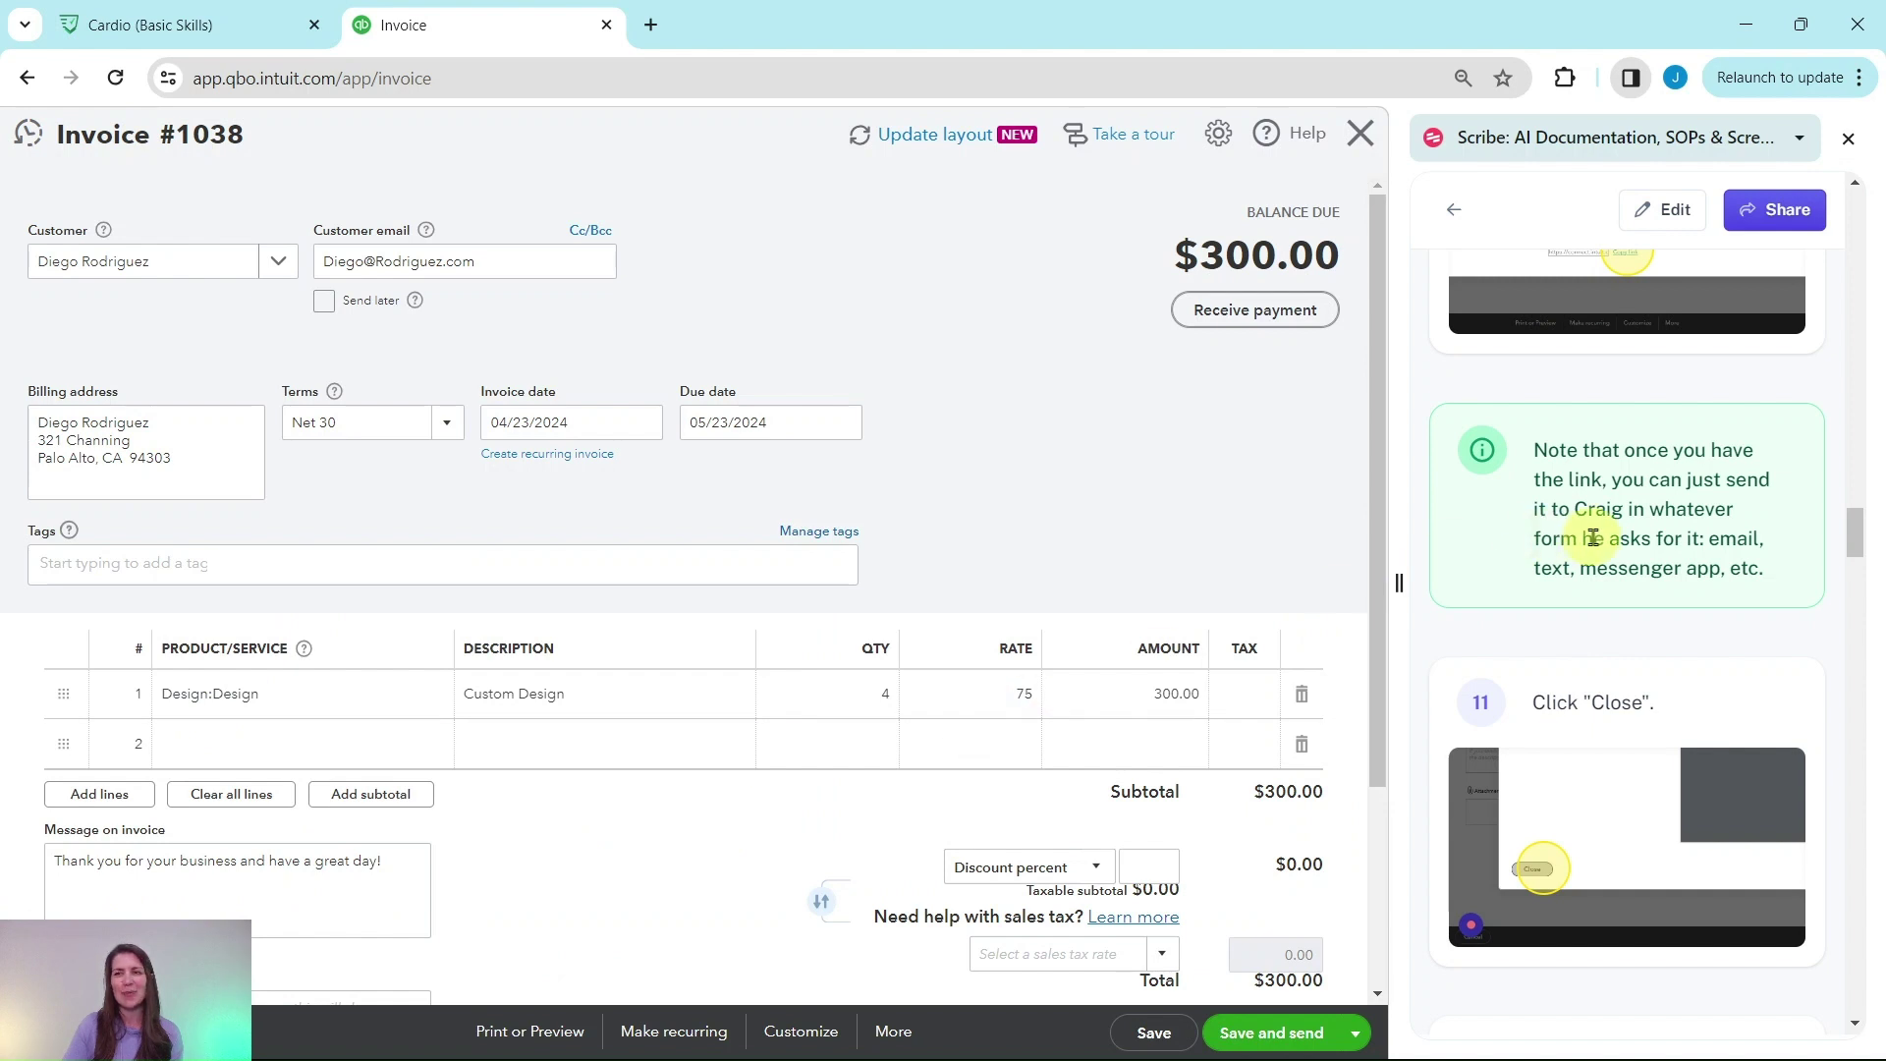
{"action": "scroll", "coordinate": [1598, 542], "scroll_direction": "down", "scroll_amount": 3}
{"action": "scroll", "coordinate": [1597, 542], "scroll_direction": "down", "scroll_amount": 4}
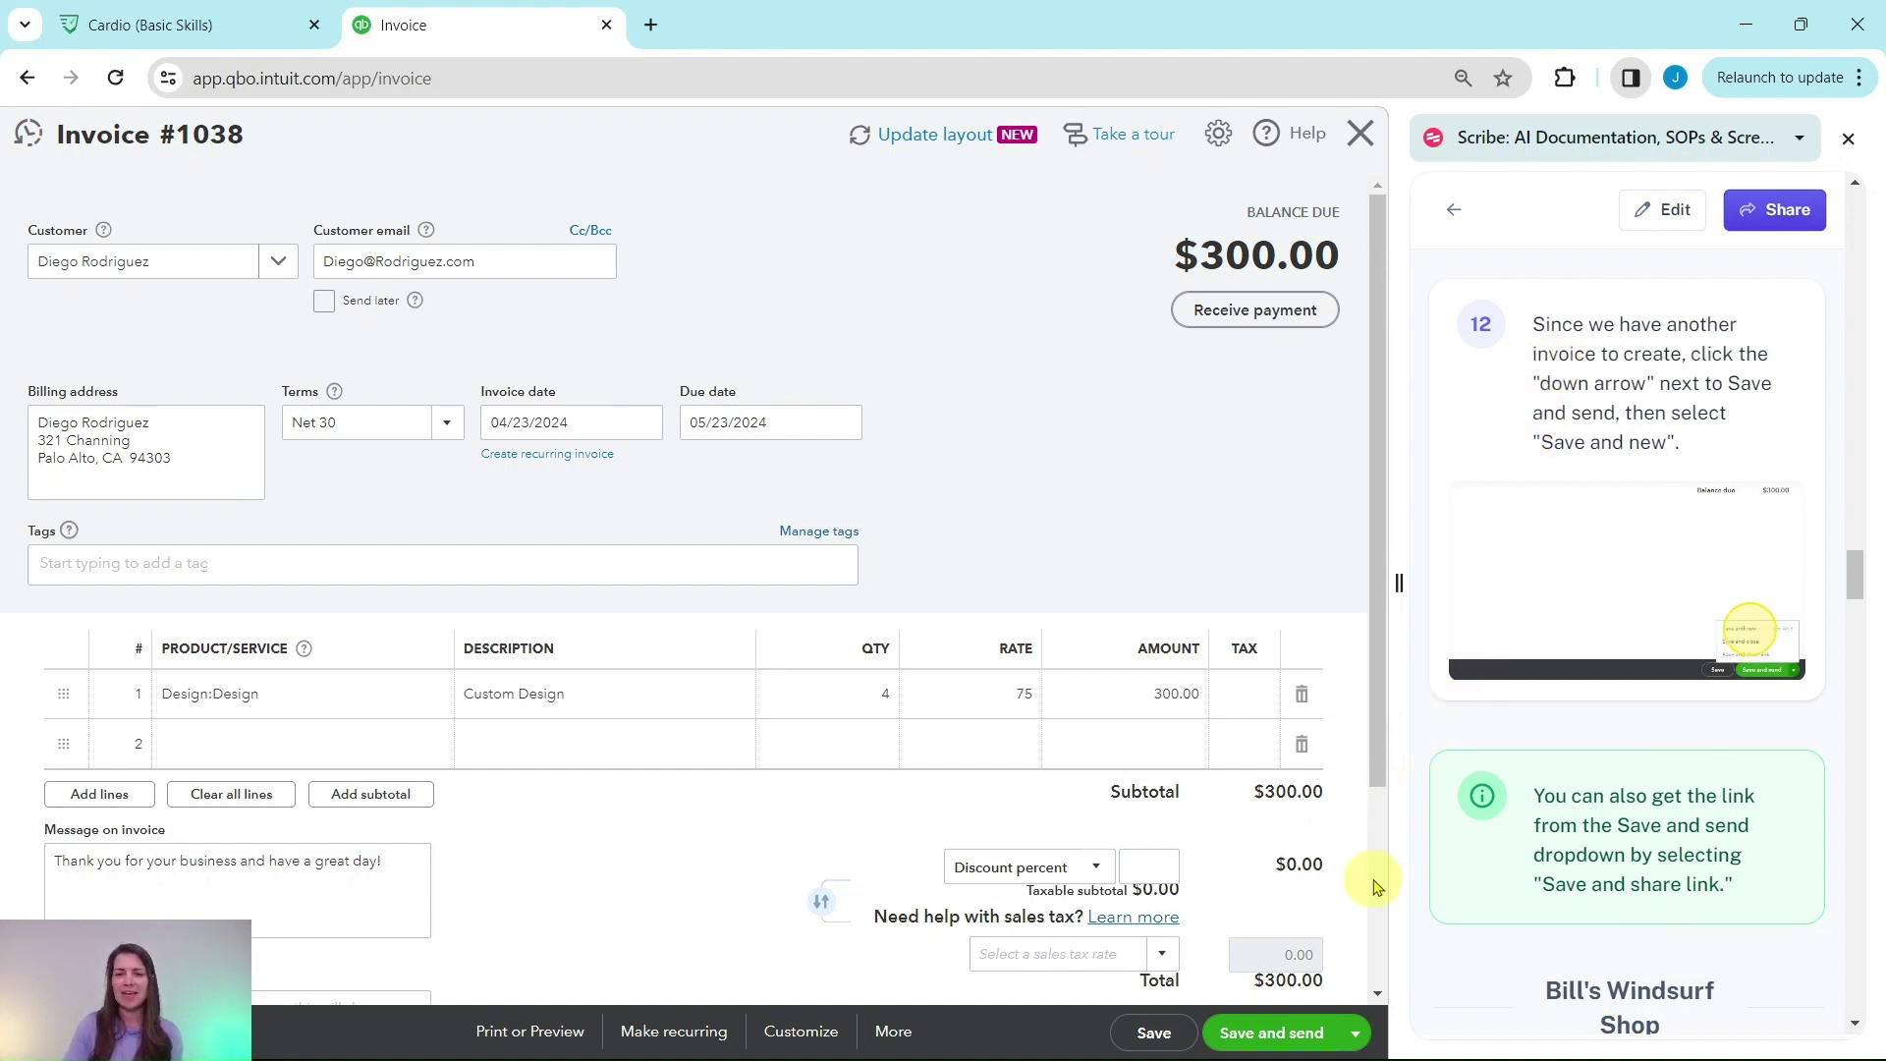
{"action": "left_click", "coordinate": [1357, 1037]}
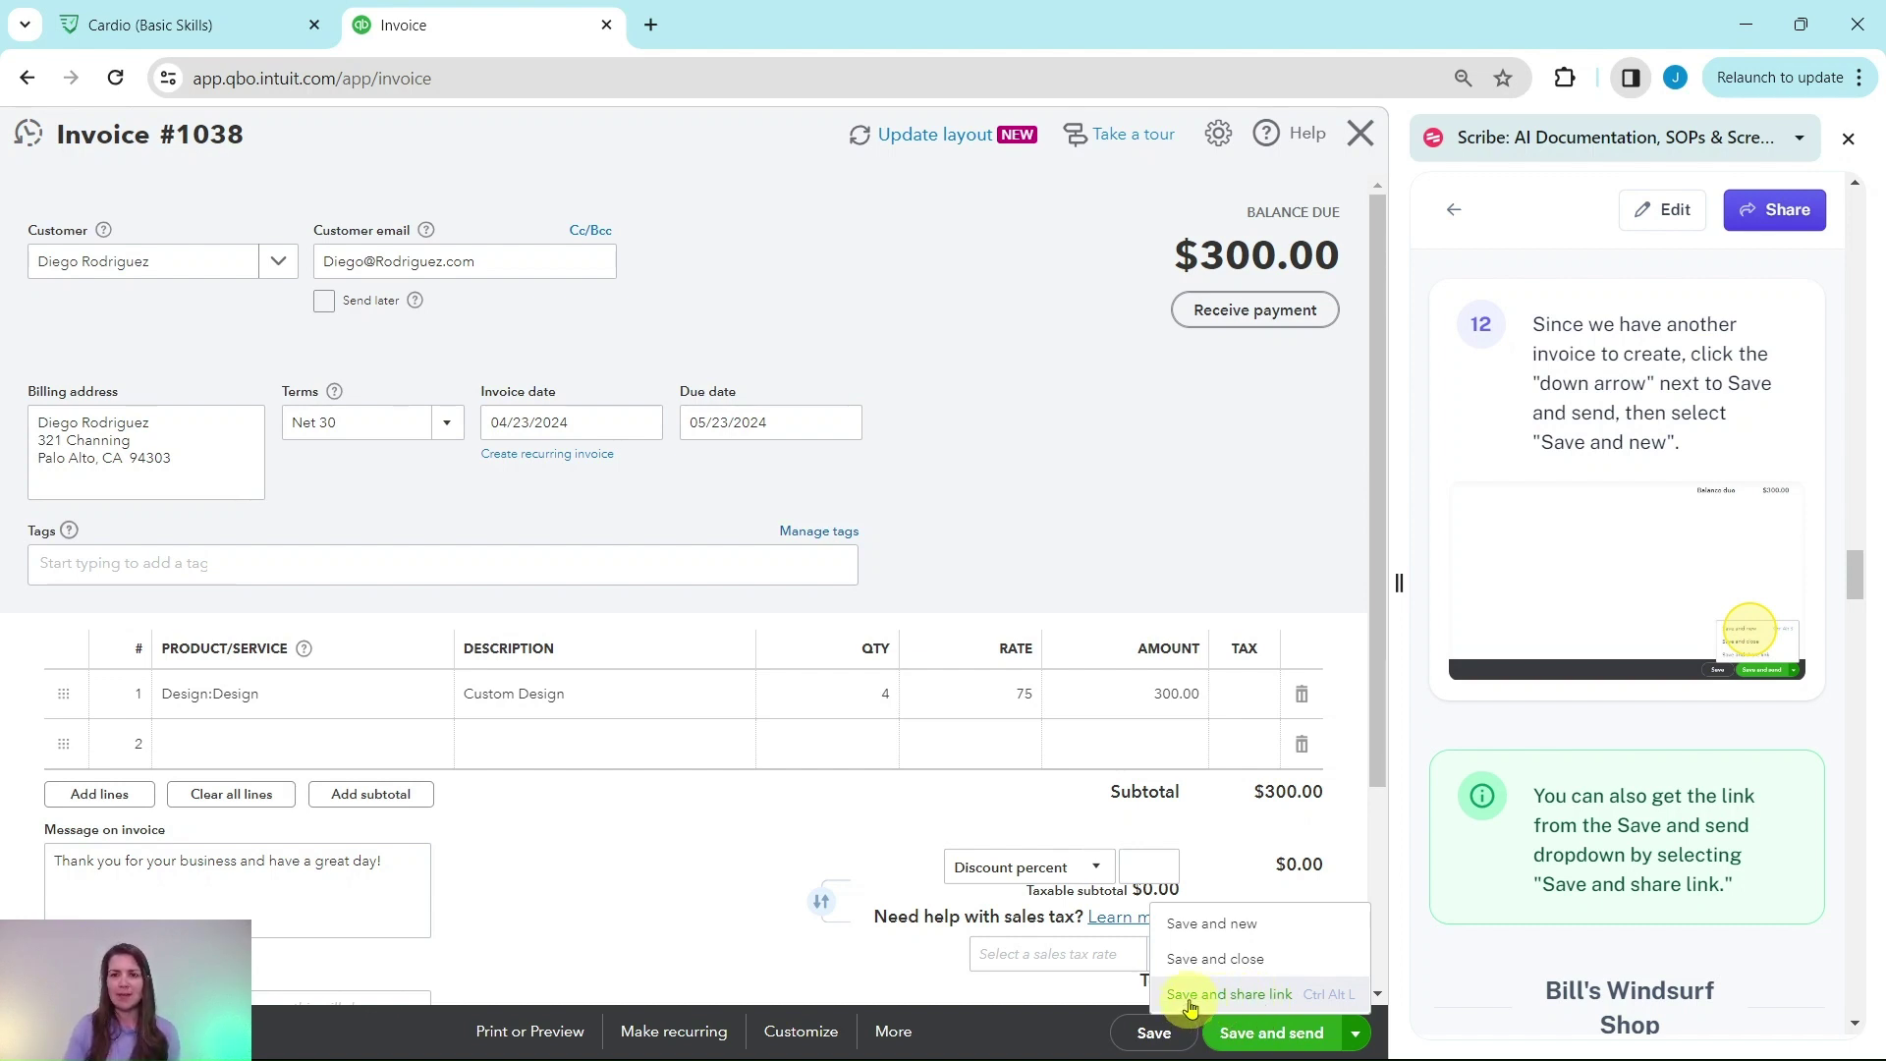
{"action": "left_click", "coordinate": [1217, 932]}
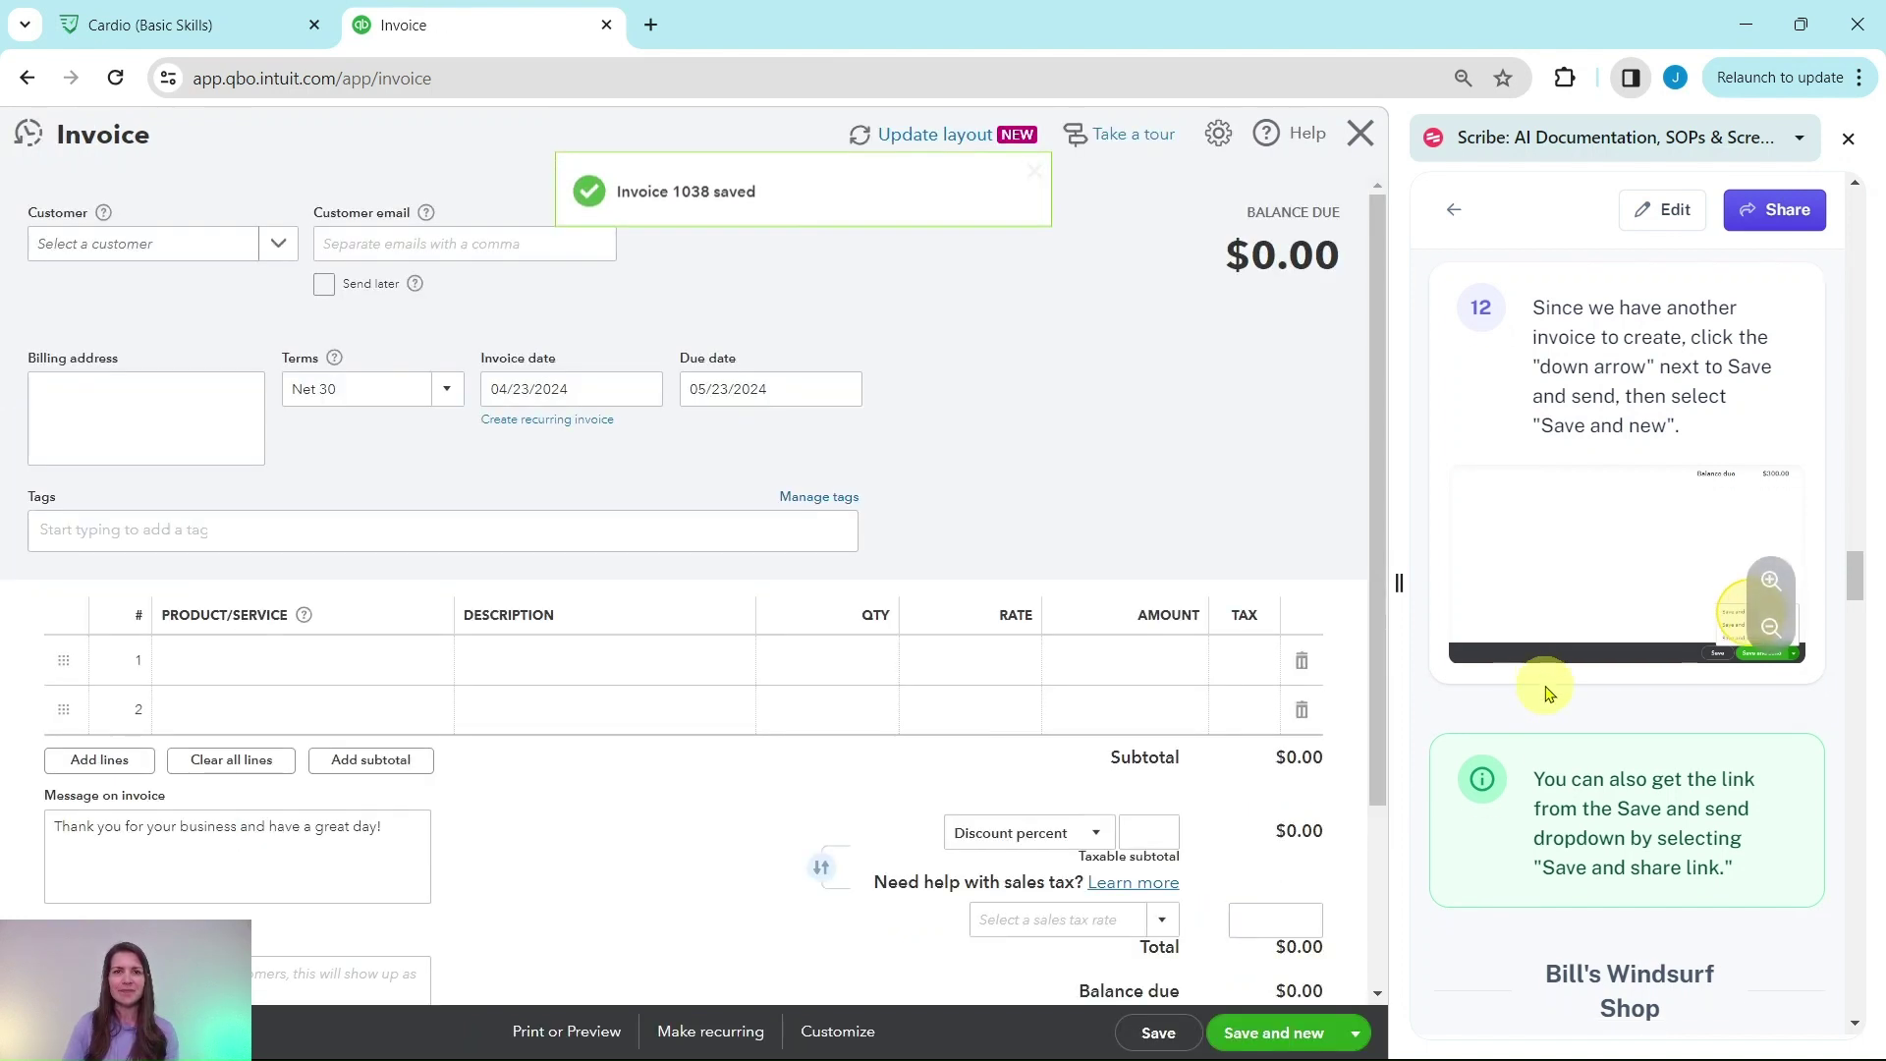
- Set the new invoice's customer to Bill's Windsurf Shop
{"action": "scroll", "coordinate": [1546, 691], "scroll_direction": "down", "scroll_amount": 6}
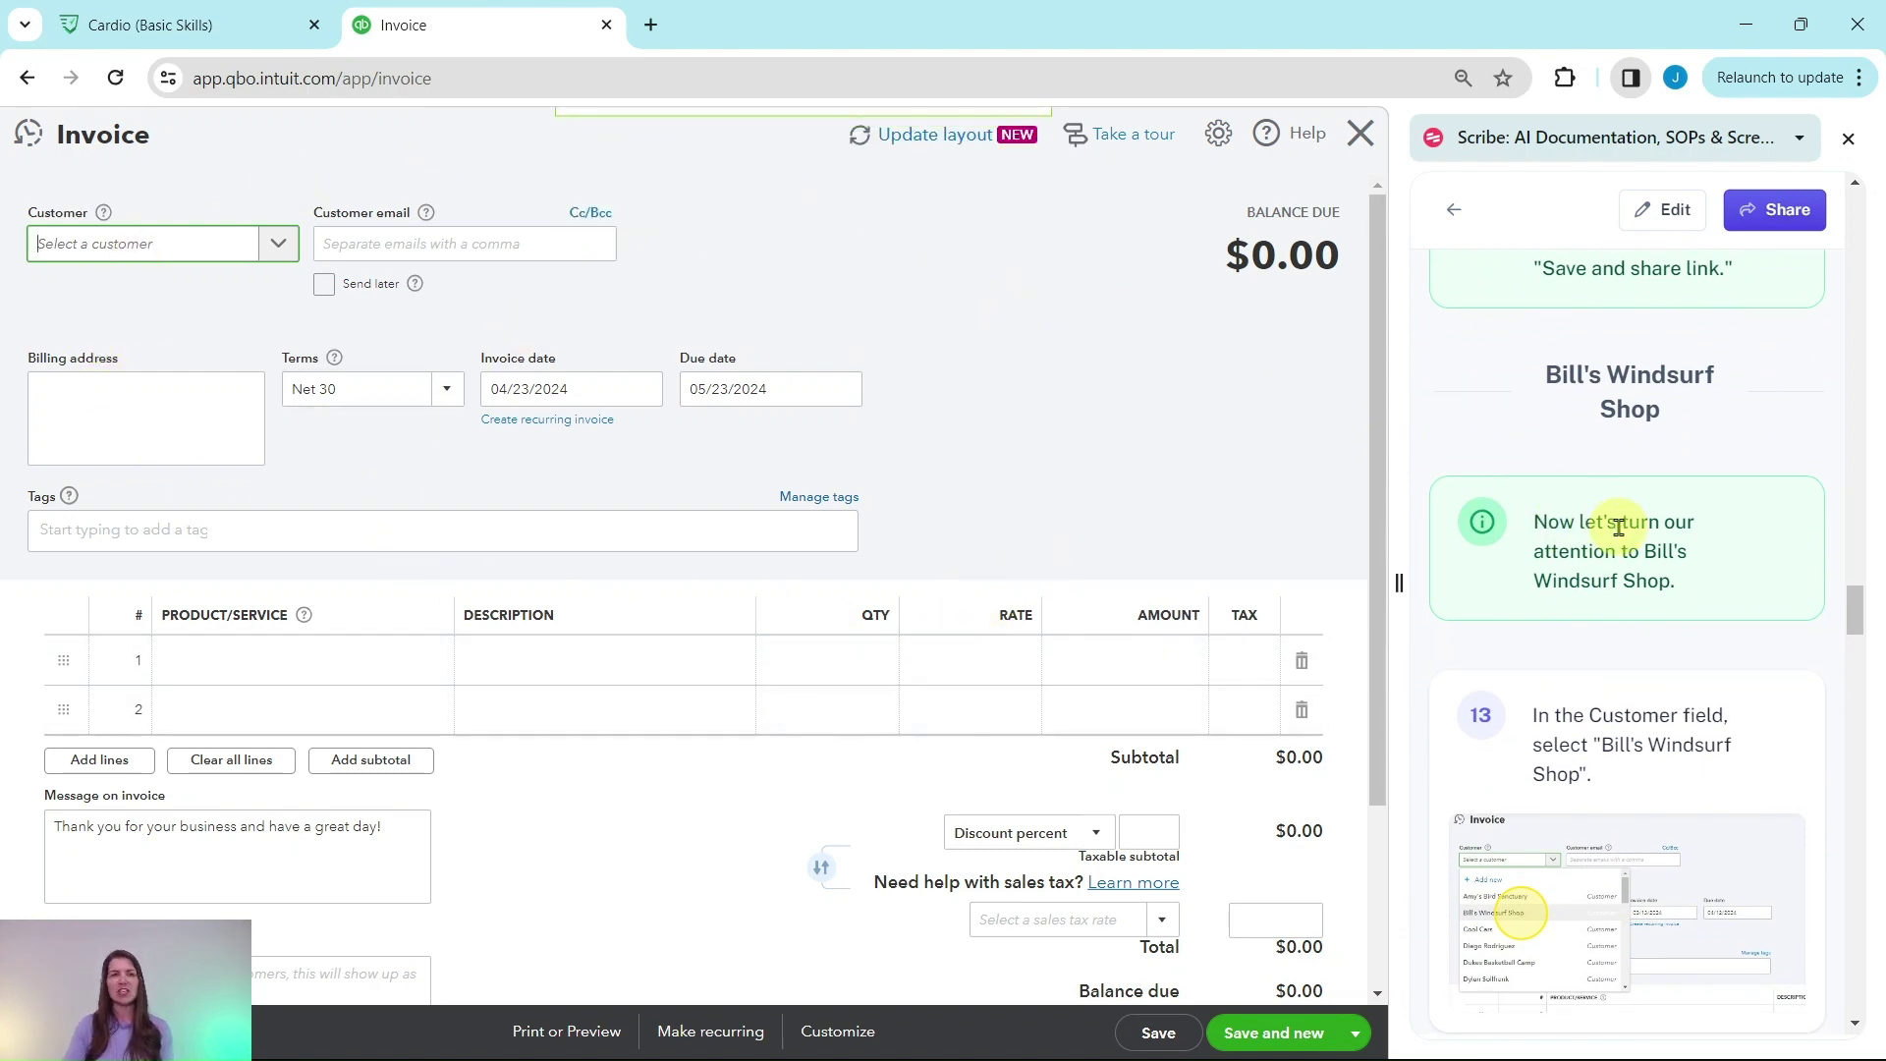
{"action": "scroll", "coordinate": [1619, 528], "scroll_direction": "down", "scroll_amount": 1}
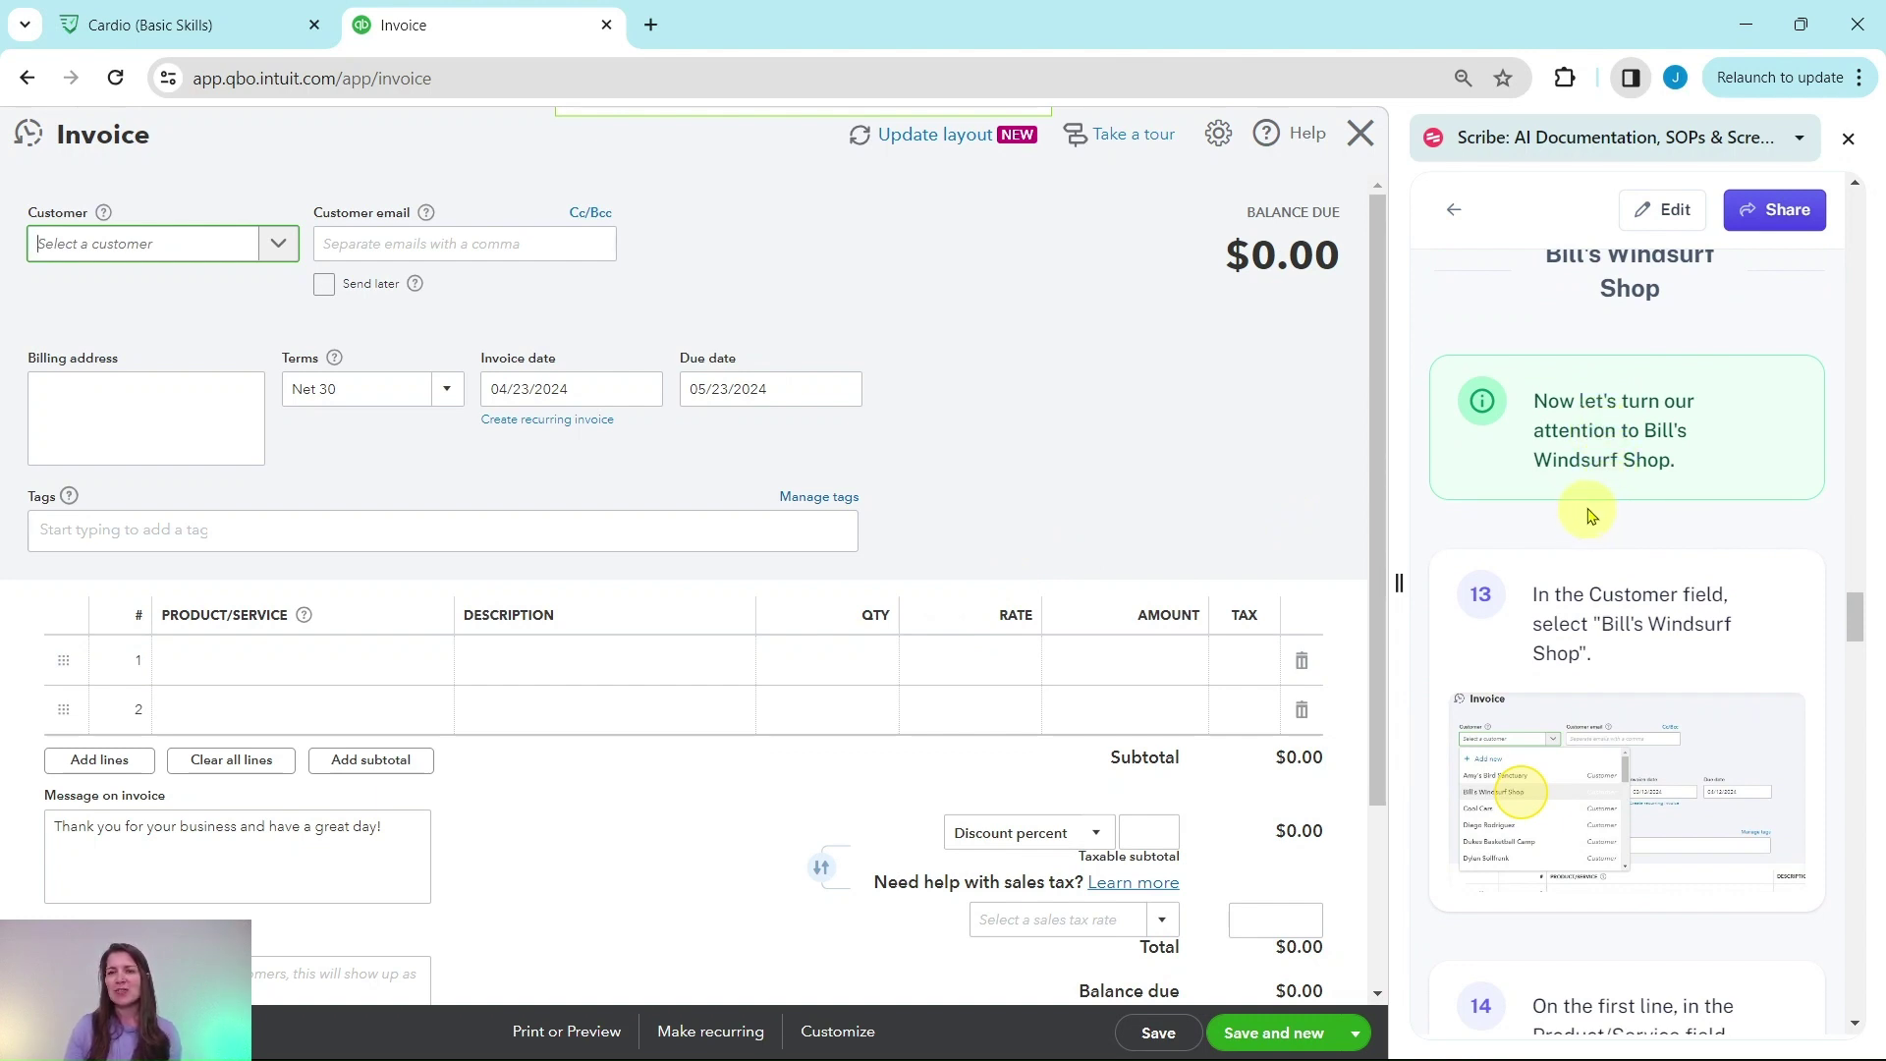
{"action": "scroll", "coordinate": [1592, 516], "scroll_direction": "down", "scroll_amount": 2}
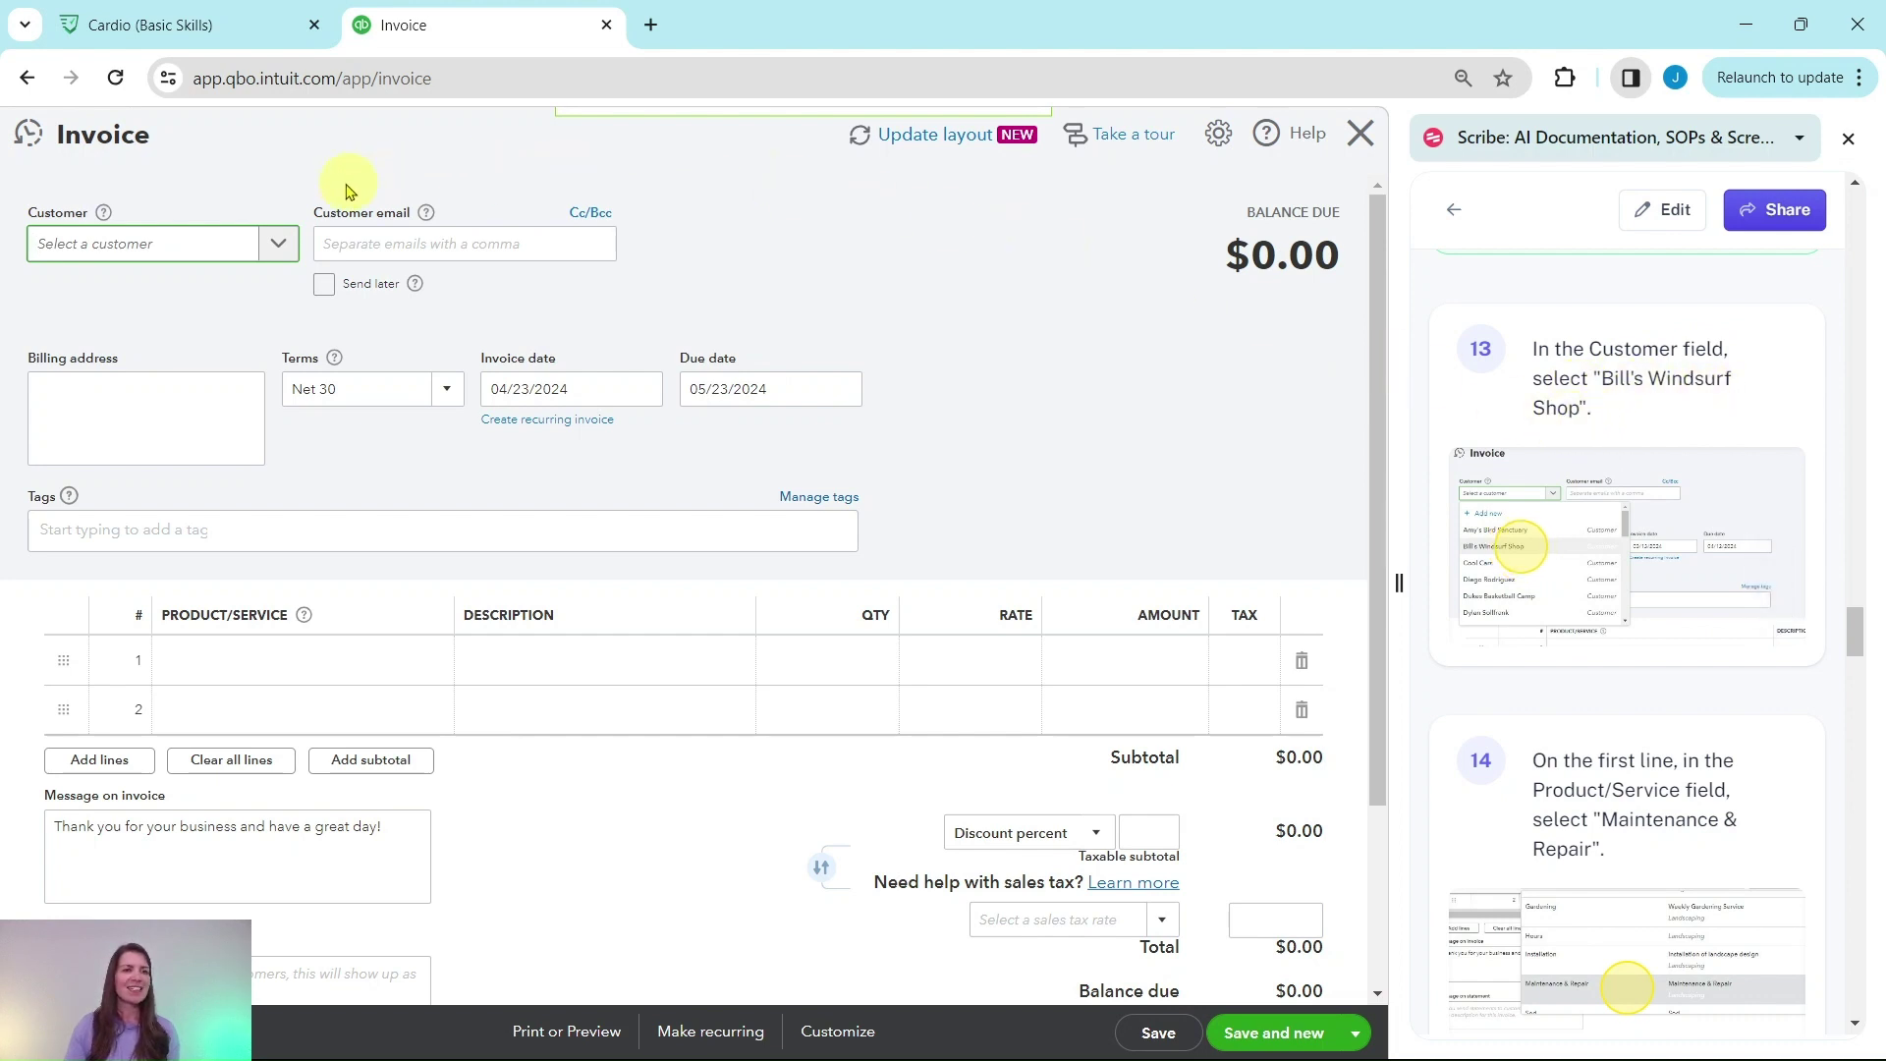
{"action": "left_click", "coordinate": [282, 248]}
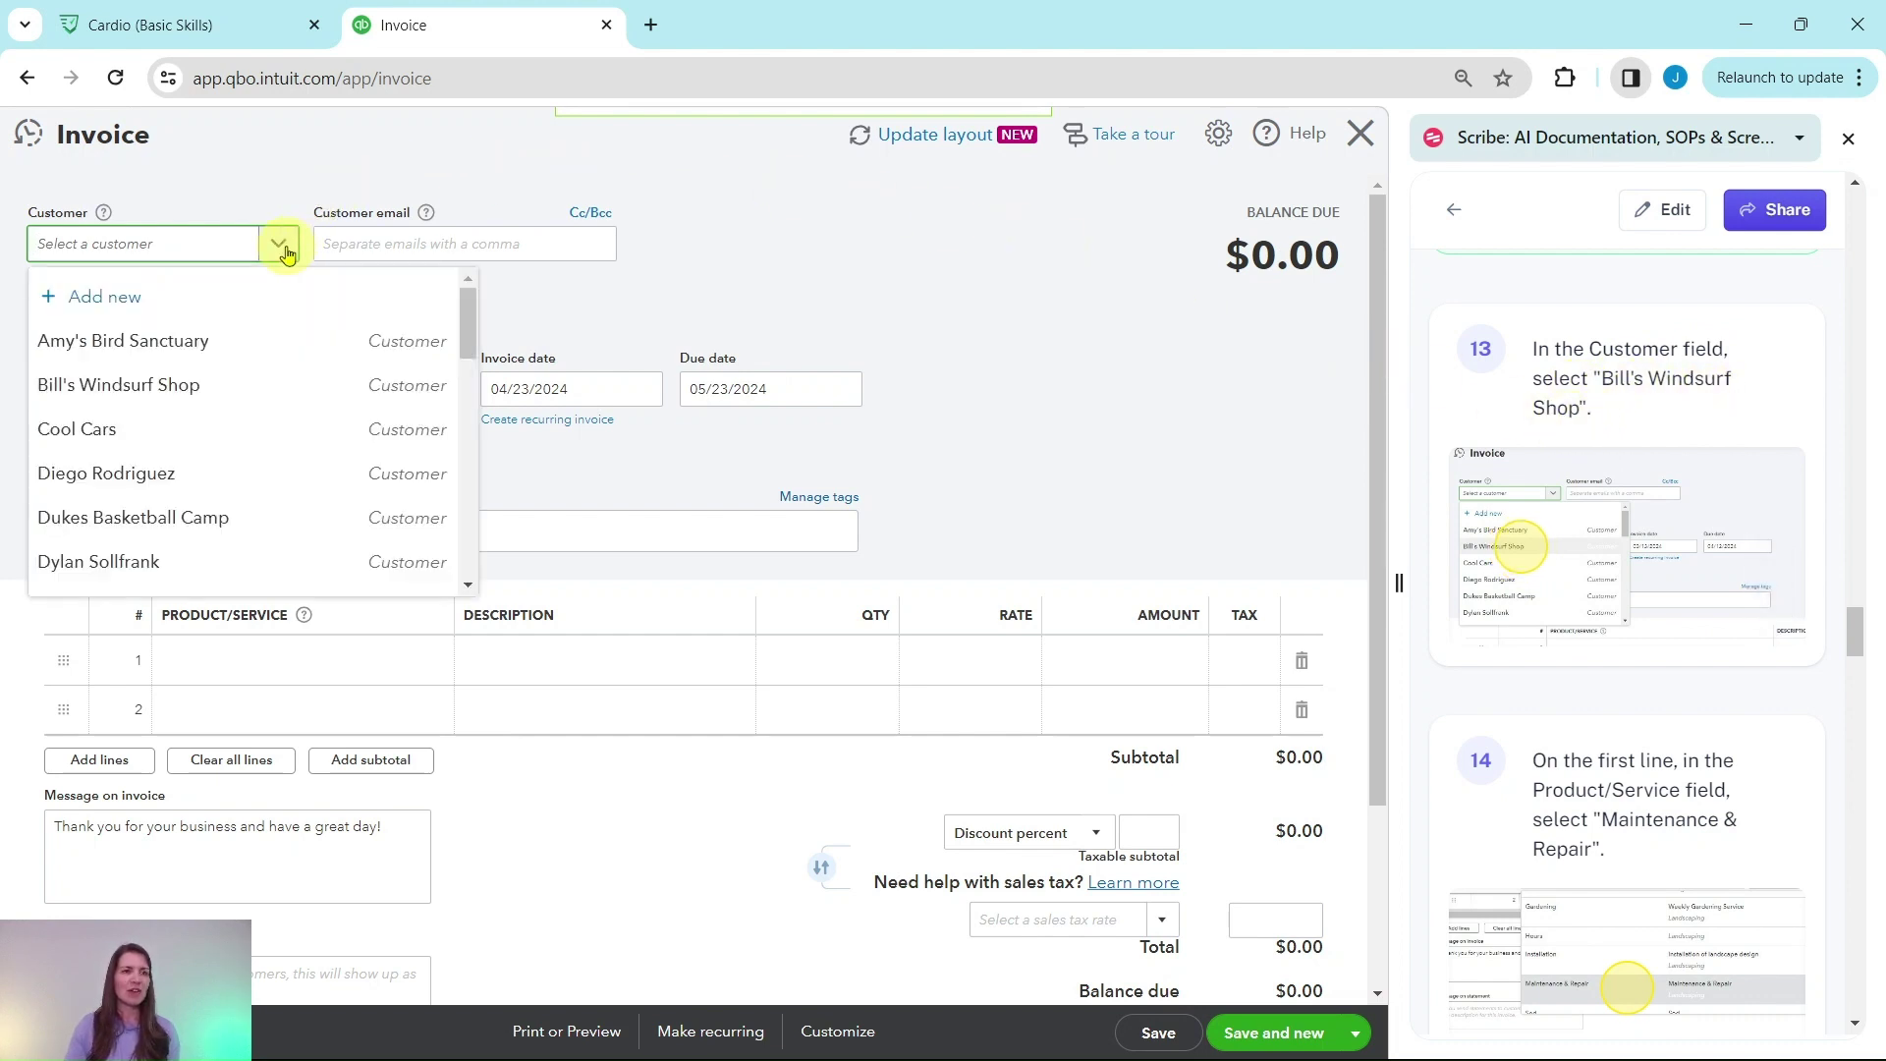
{"action": "left_click", "coordinate": [116, 395]}
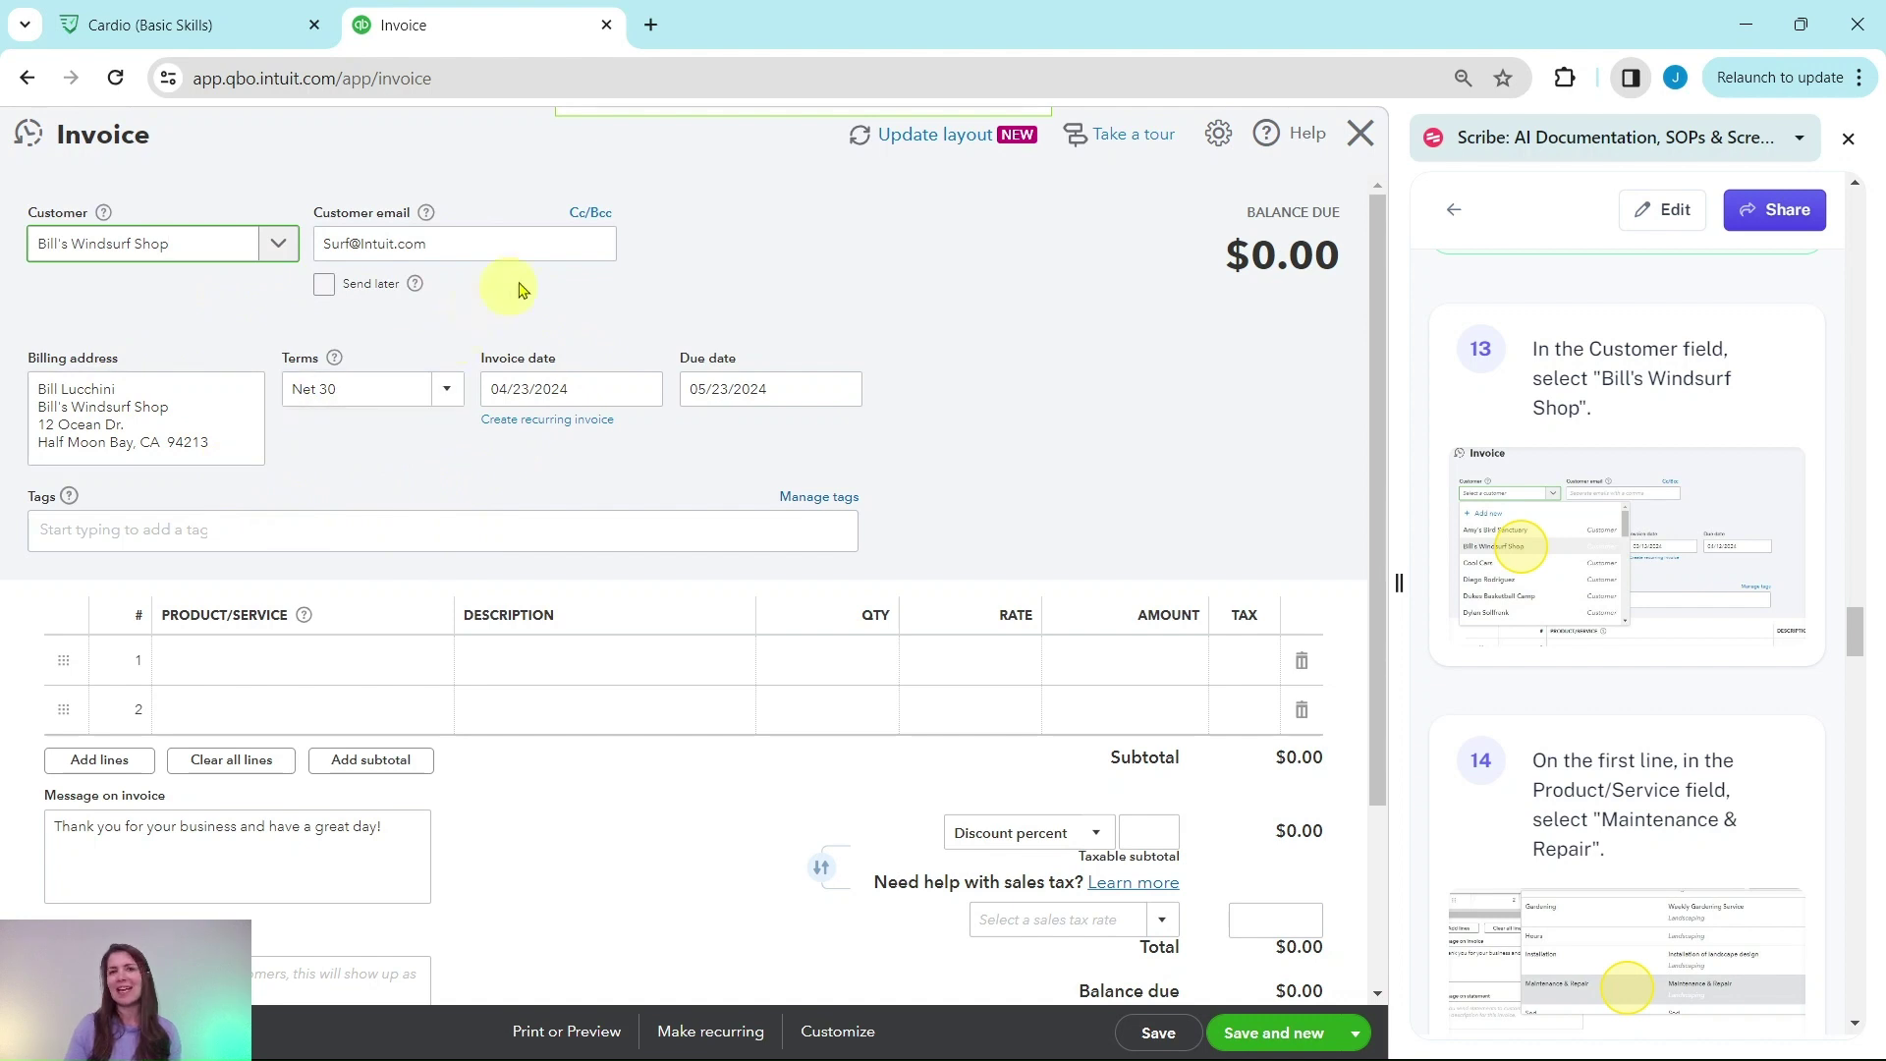
{"action": "mouse_move", "coordinate": [1671, 467]}
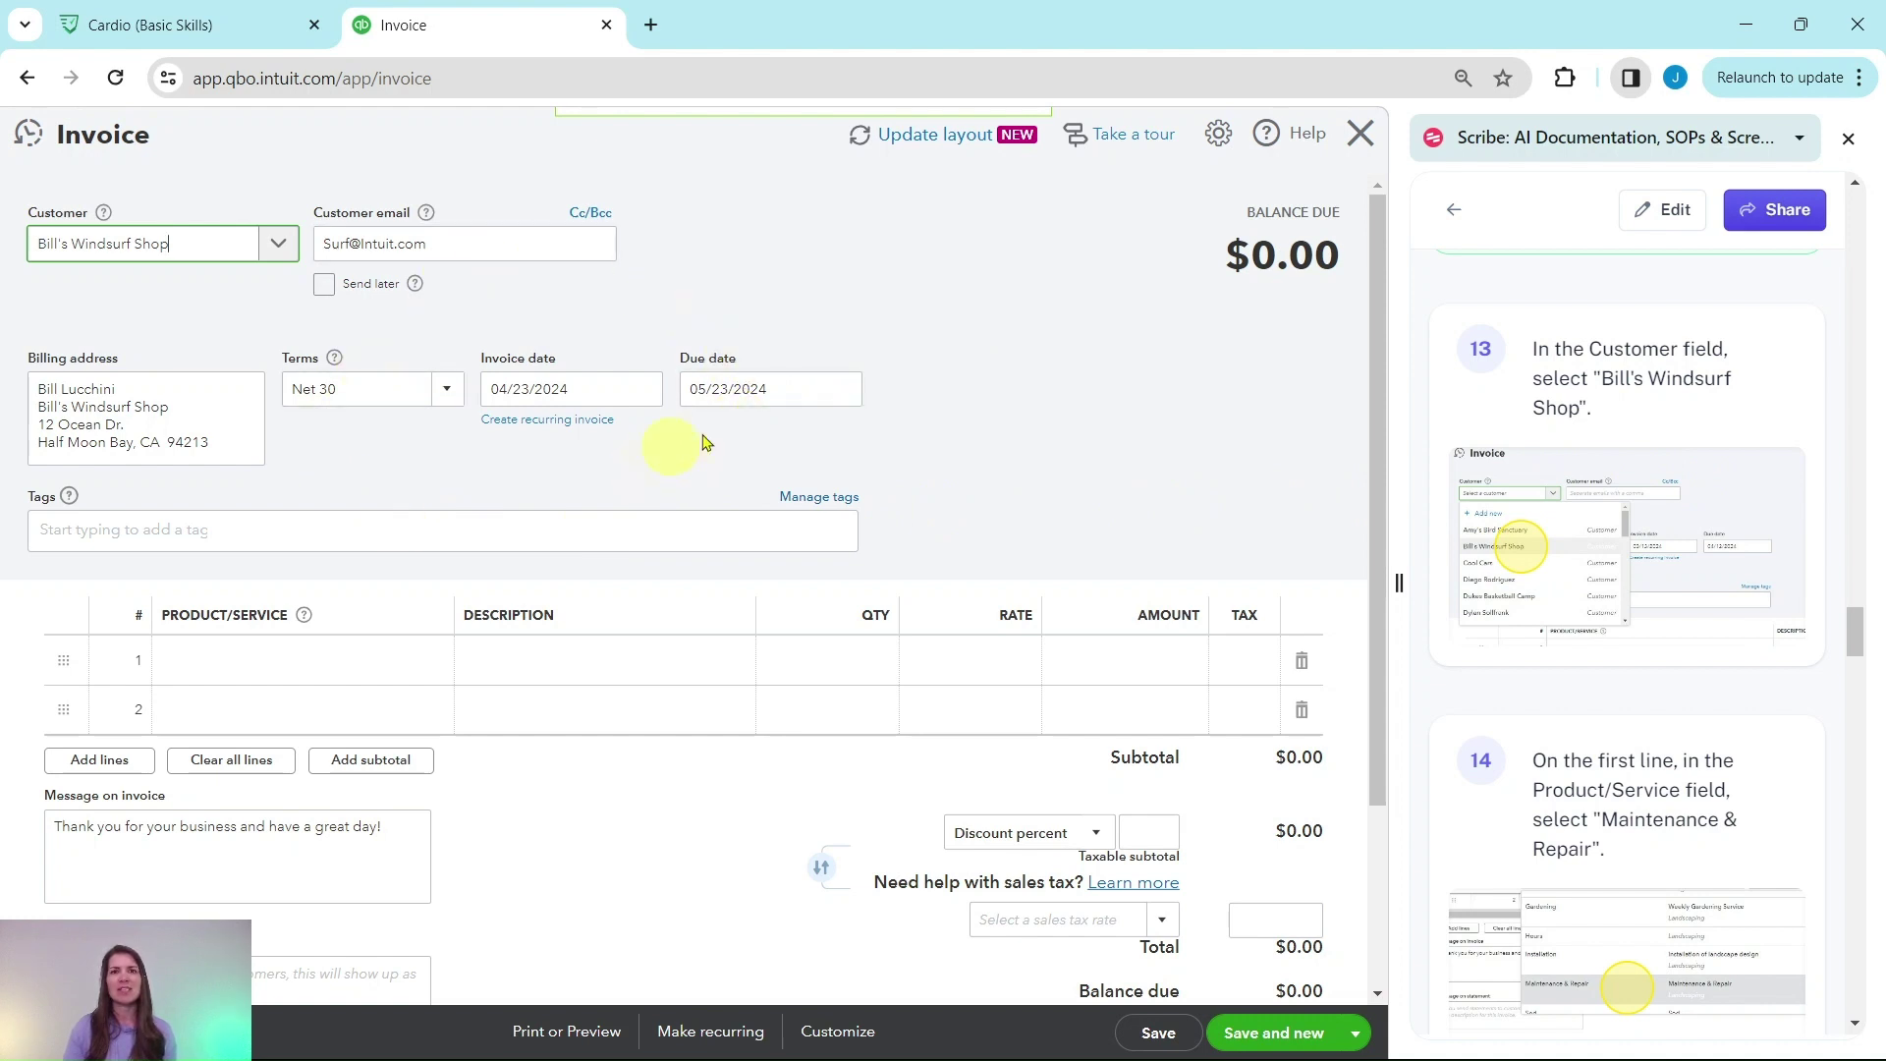
- Choose the Maintenance & Repair service for the first invoice line
{"action": "scroll", "coordinate": [1591, 463], "scroll_direction": "down", "scroll_amount": 5}
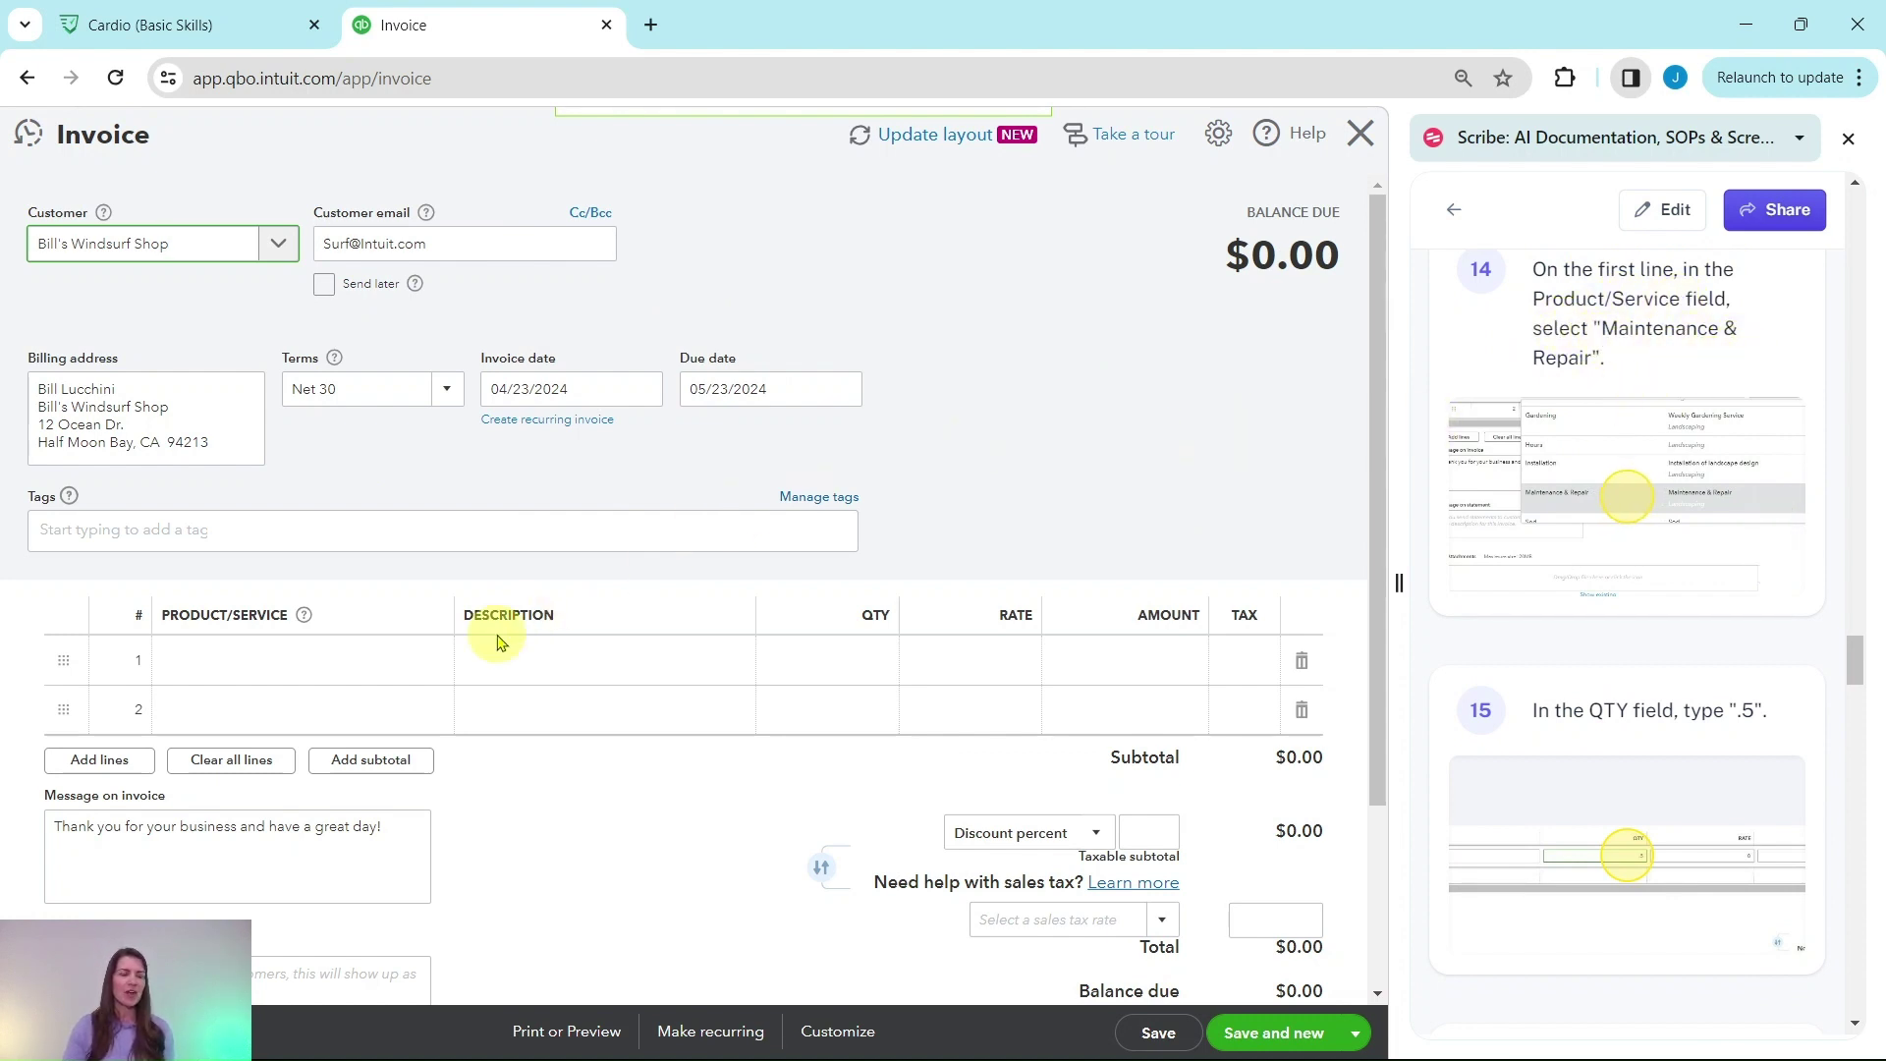
{"action": "left_click", "coordinate": [373, 672]}
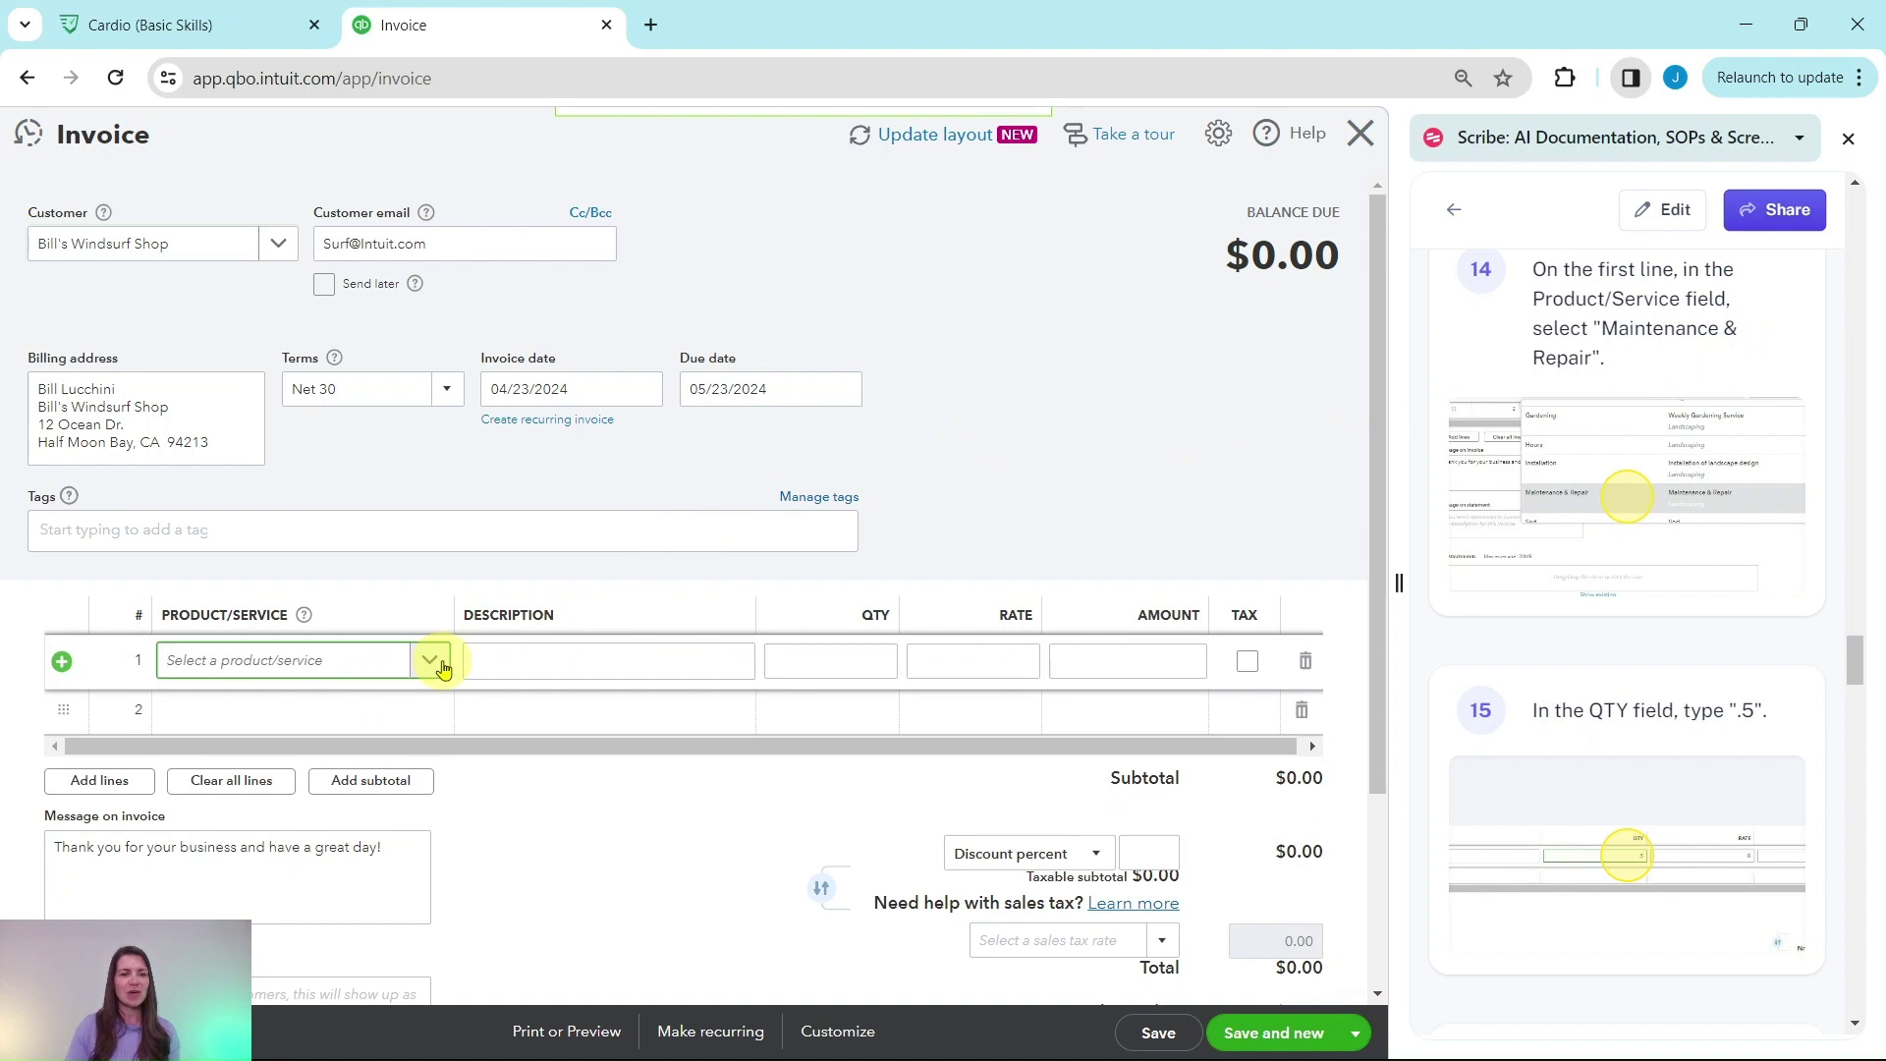
{"action": "left_click", "coordinate": [440, 667]}
{"action": "scroll", "coordinate": [491, 717], "scroll_direction": "down", "scroll_amount": 3}
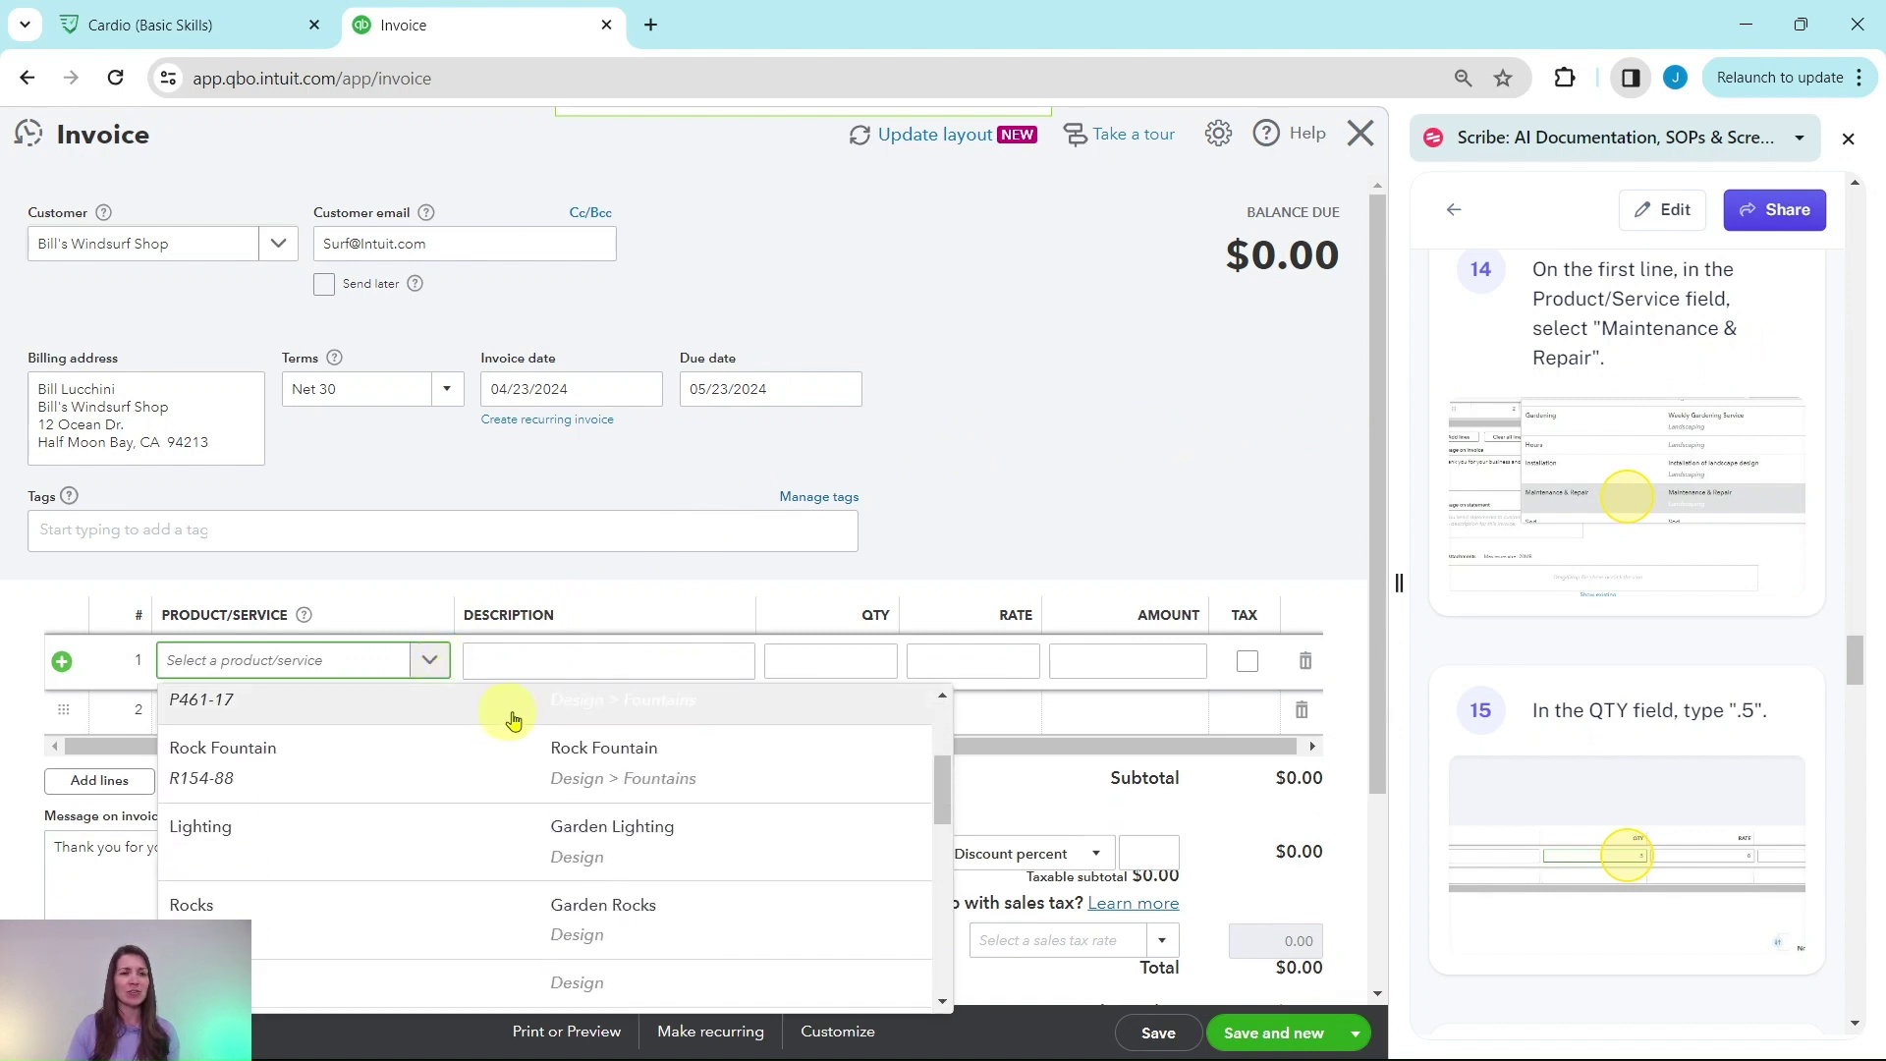
{"action": "scroll", "coordinate": [512, 720], "scroll_direction": "down", "scroll_amount": 1}
{"action": "left_click", "coordinate": [337, 668]}
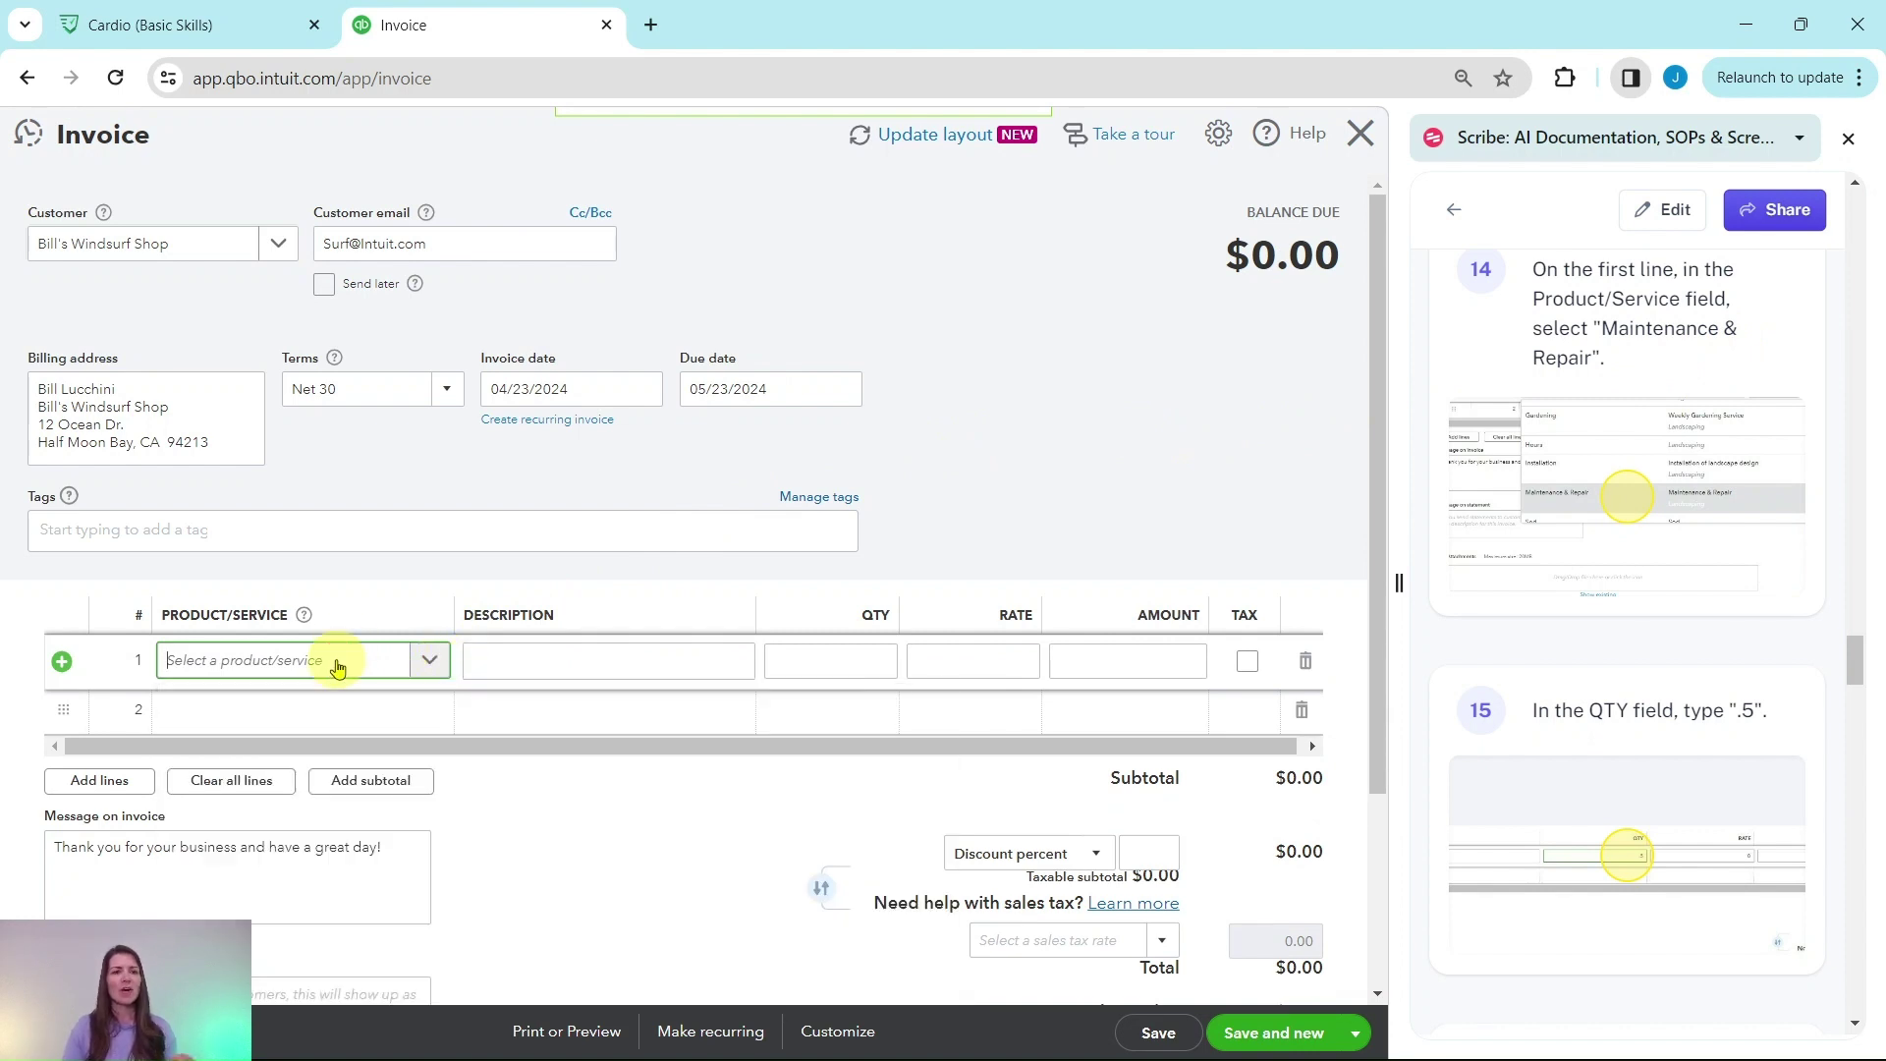
{"action": "type", "text": "maint"}
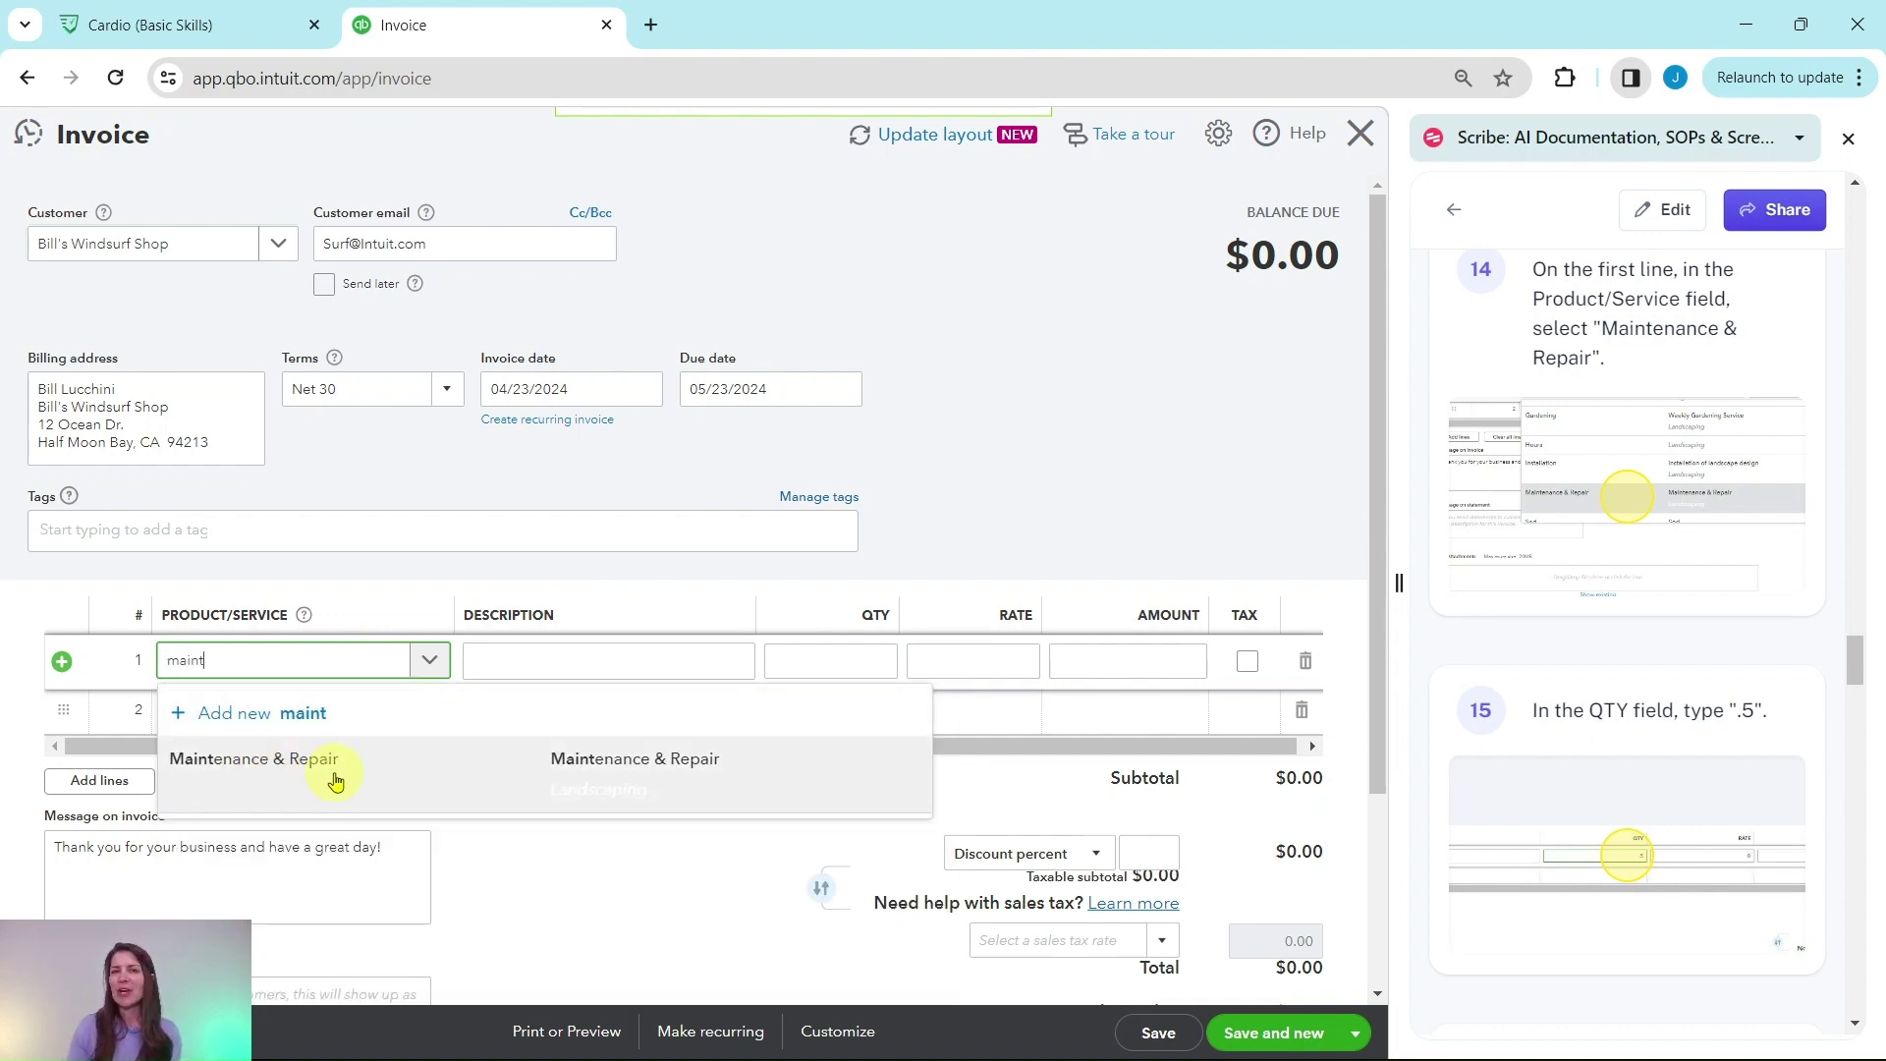
{"action": "left_click", "coordinate": [264, 771]}
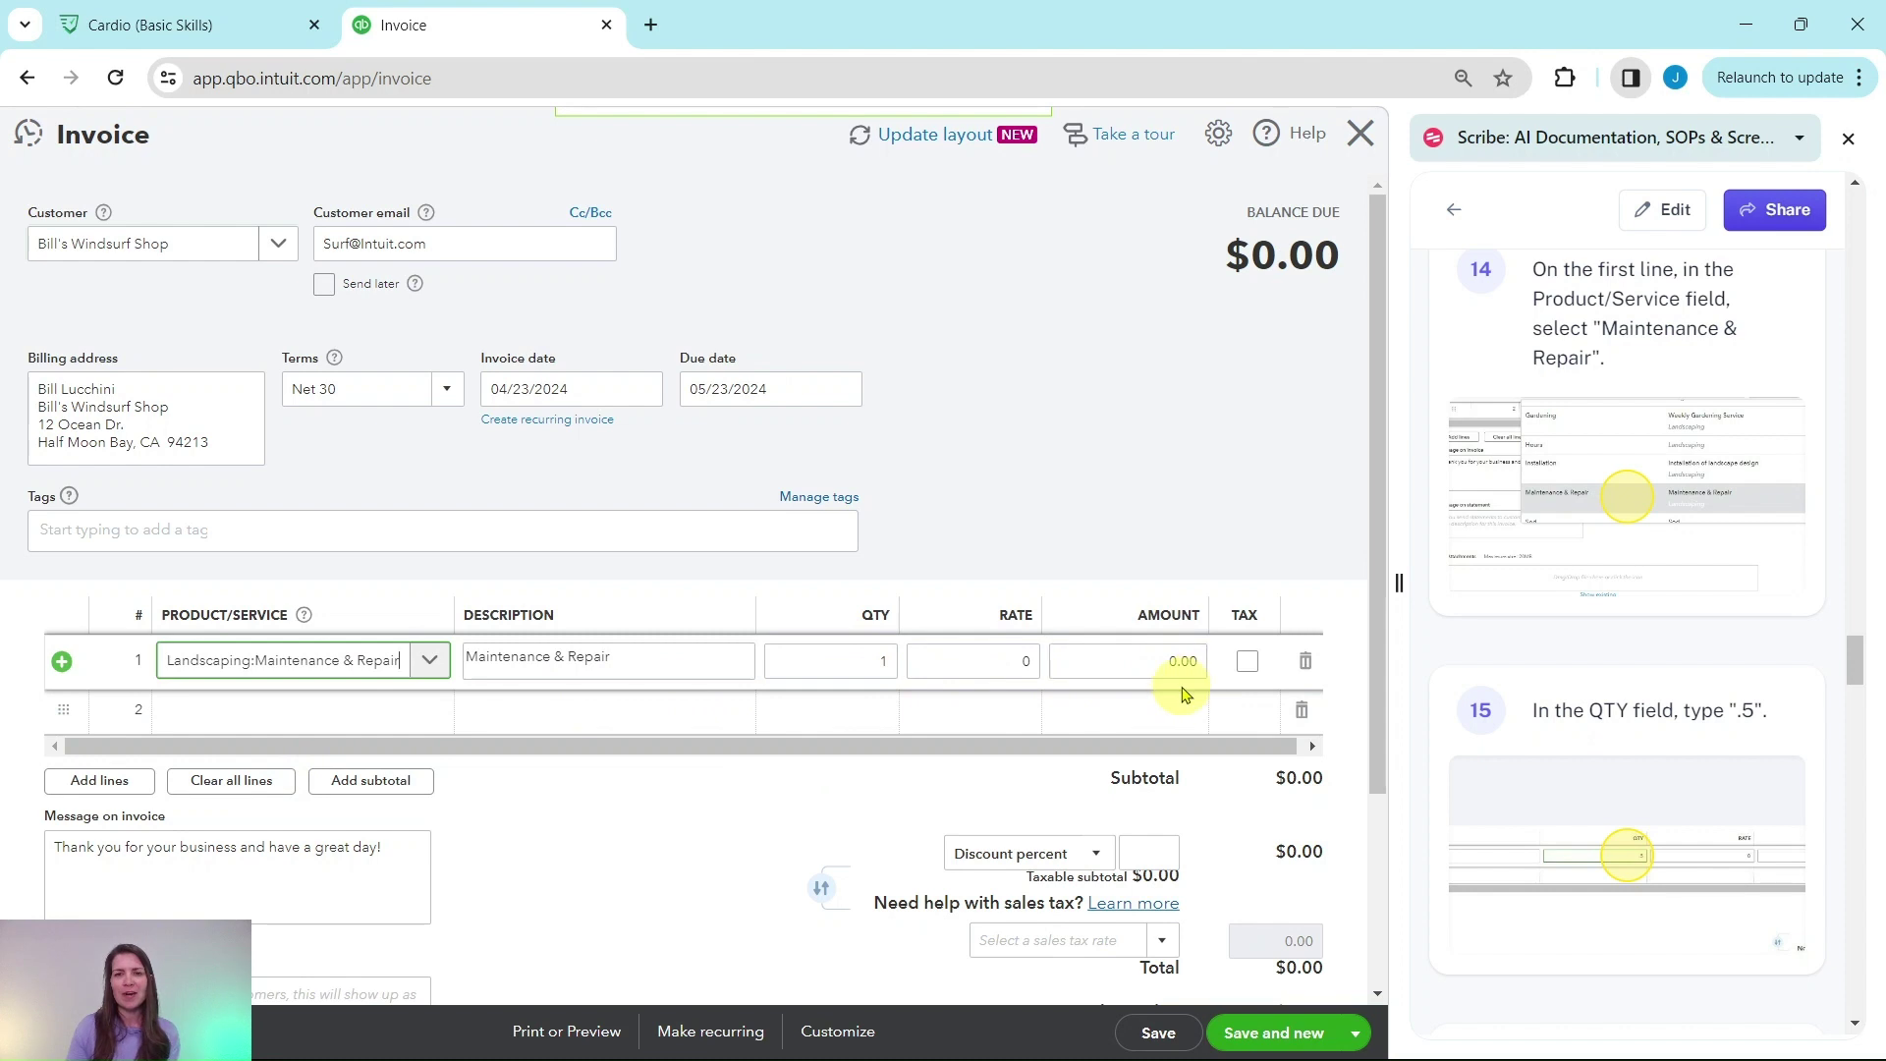
- Set the Maintenance & Repair line's quantity to .5 and its rate to 75
{"action": "left_click", "coordinate": [890, 663]}
{"action": "key", "text": "BackSpace"}
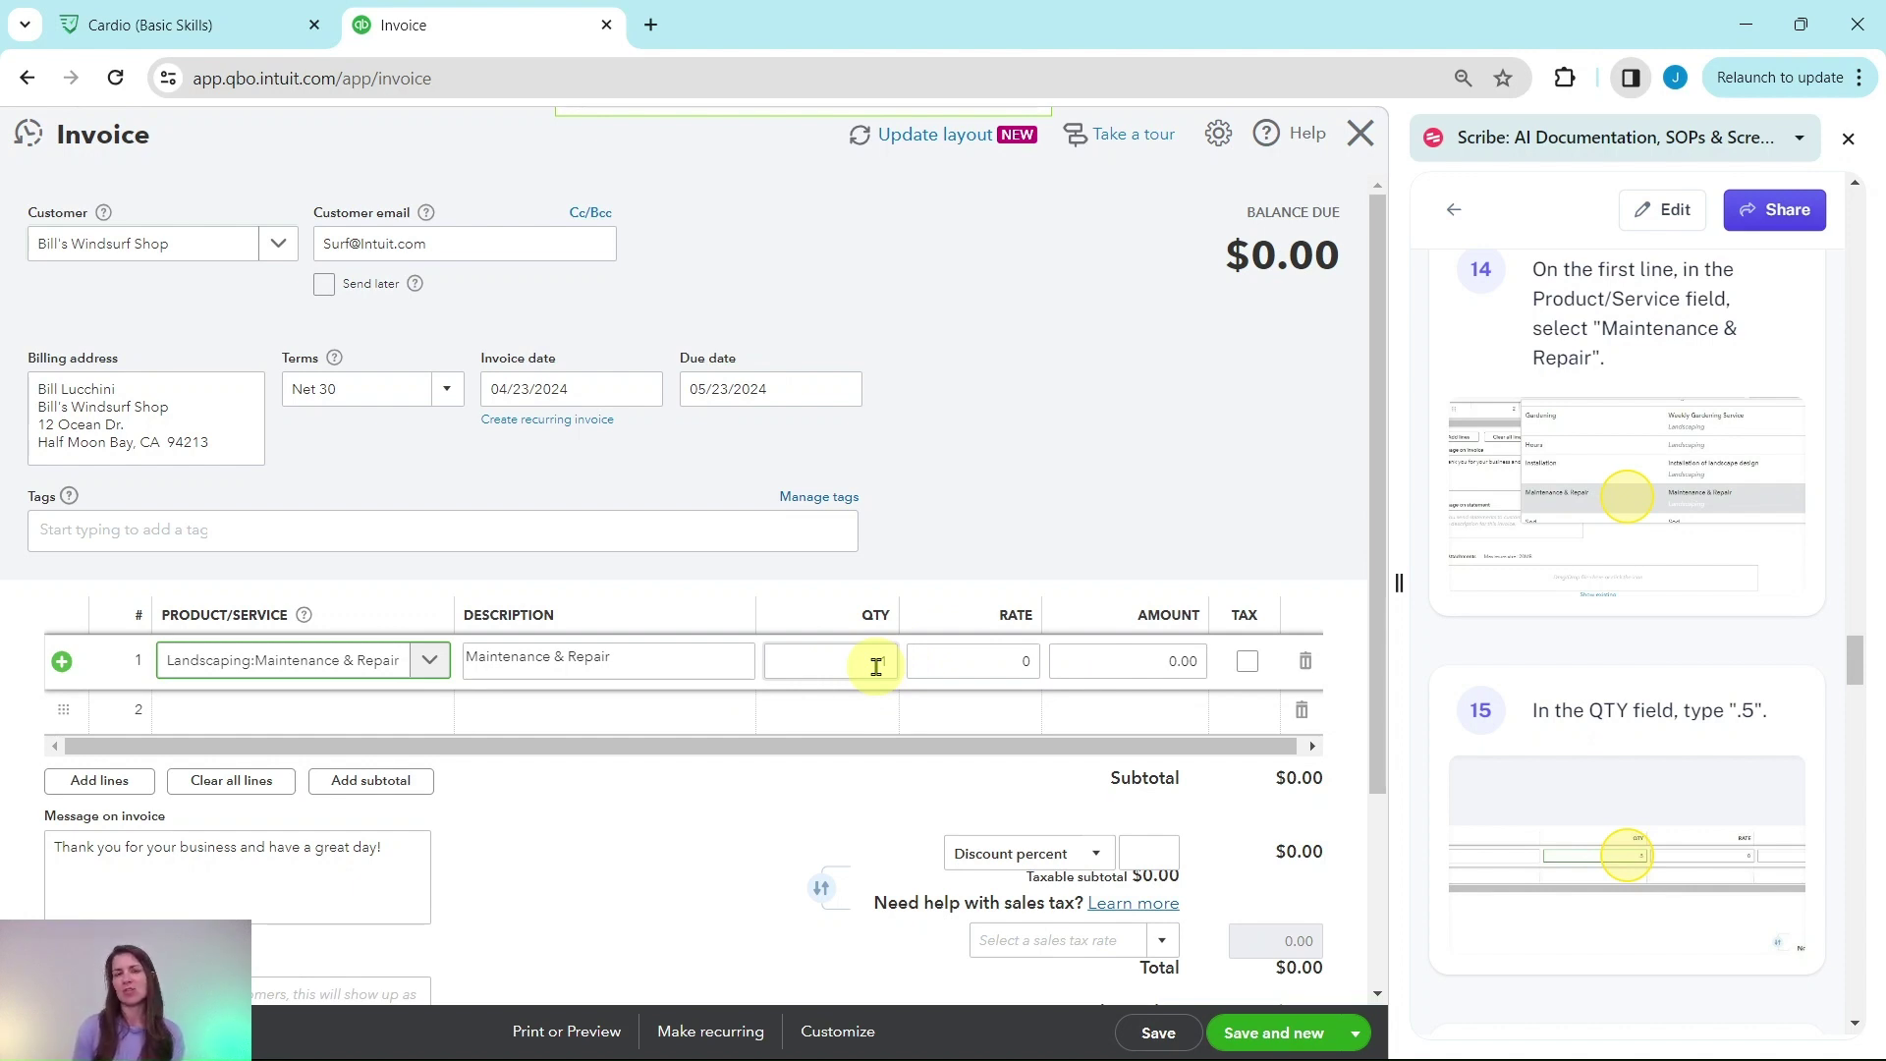
{"action": "left_click", "coordinate": [876, 667]}
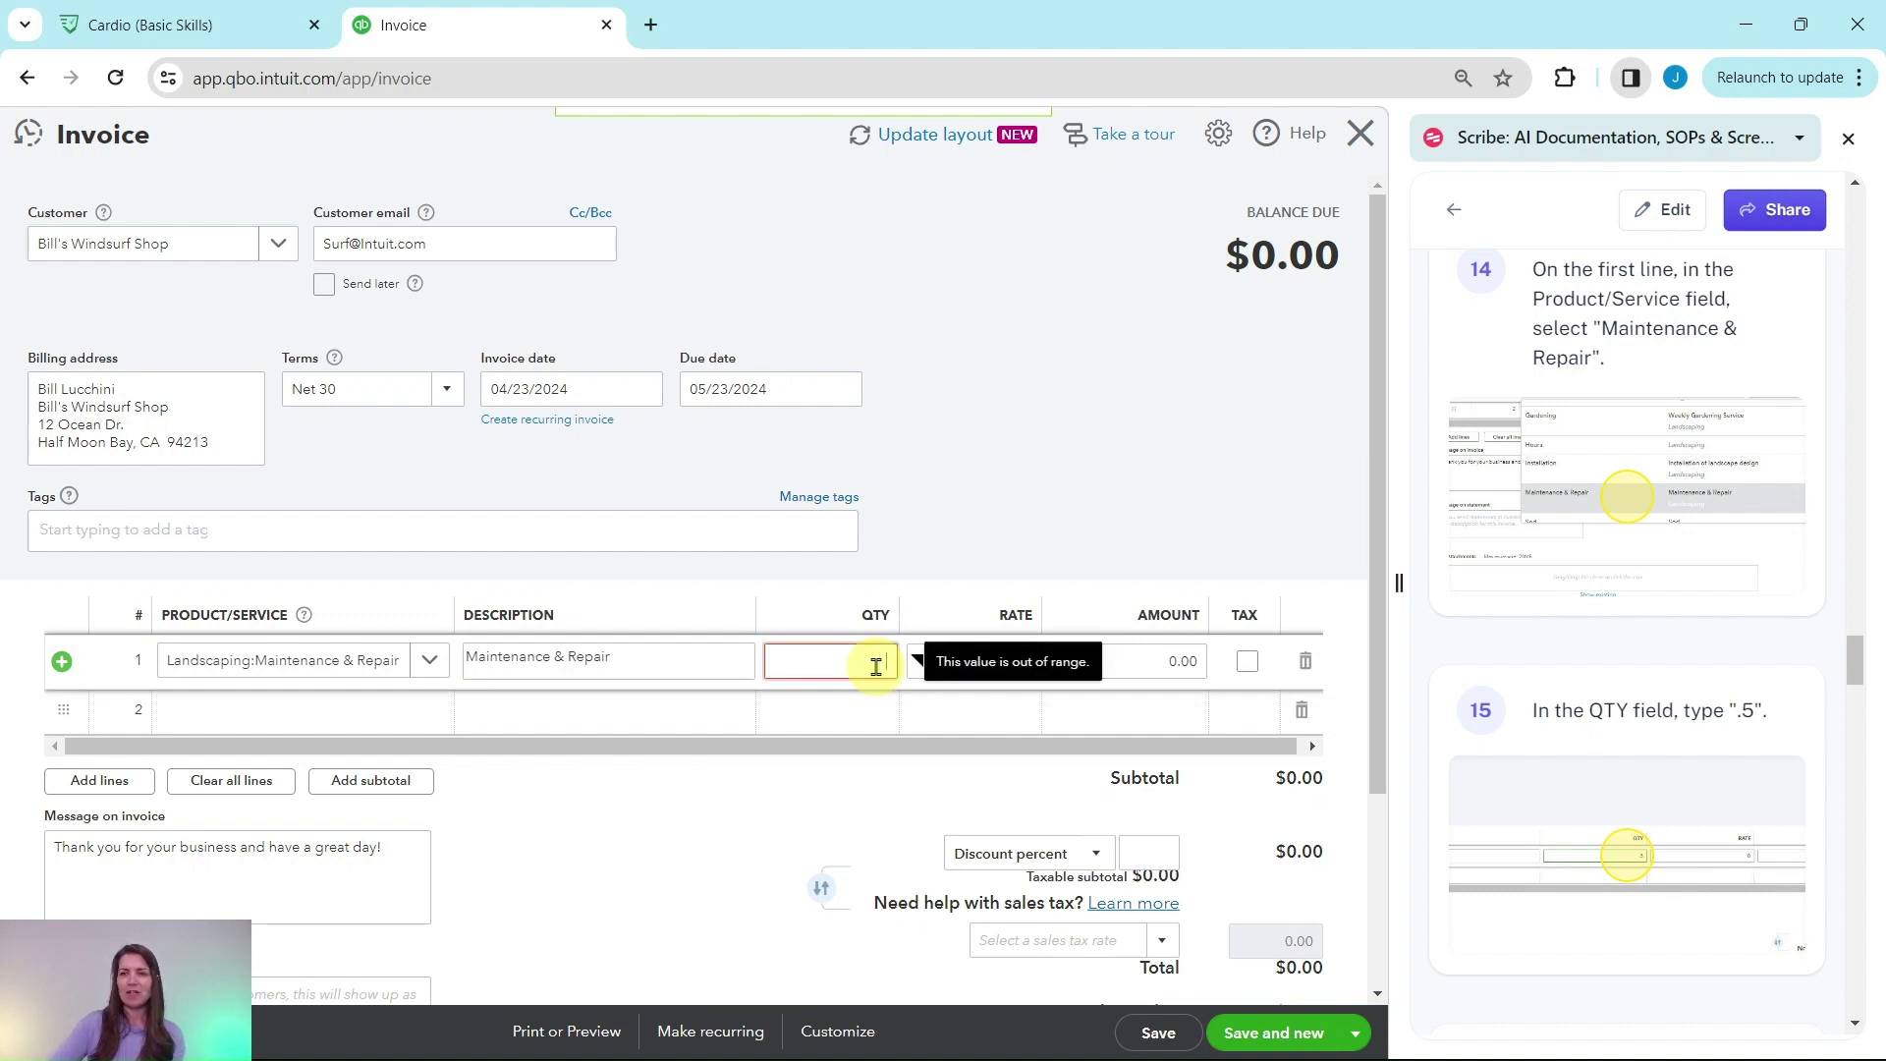
{"action": "type", "text": ".5"}
{"action": "scroll", "coordinate": [1516, 580], "scroll_direction": "down", "scroll_amount": 3}
{"action": "scroll", "coordinate": [1532, 575], "scroll_direction": "down", "scroll_amount": 5}
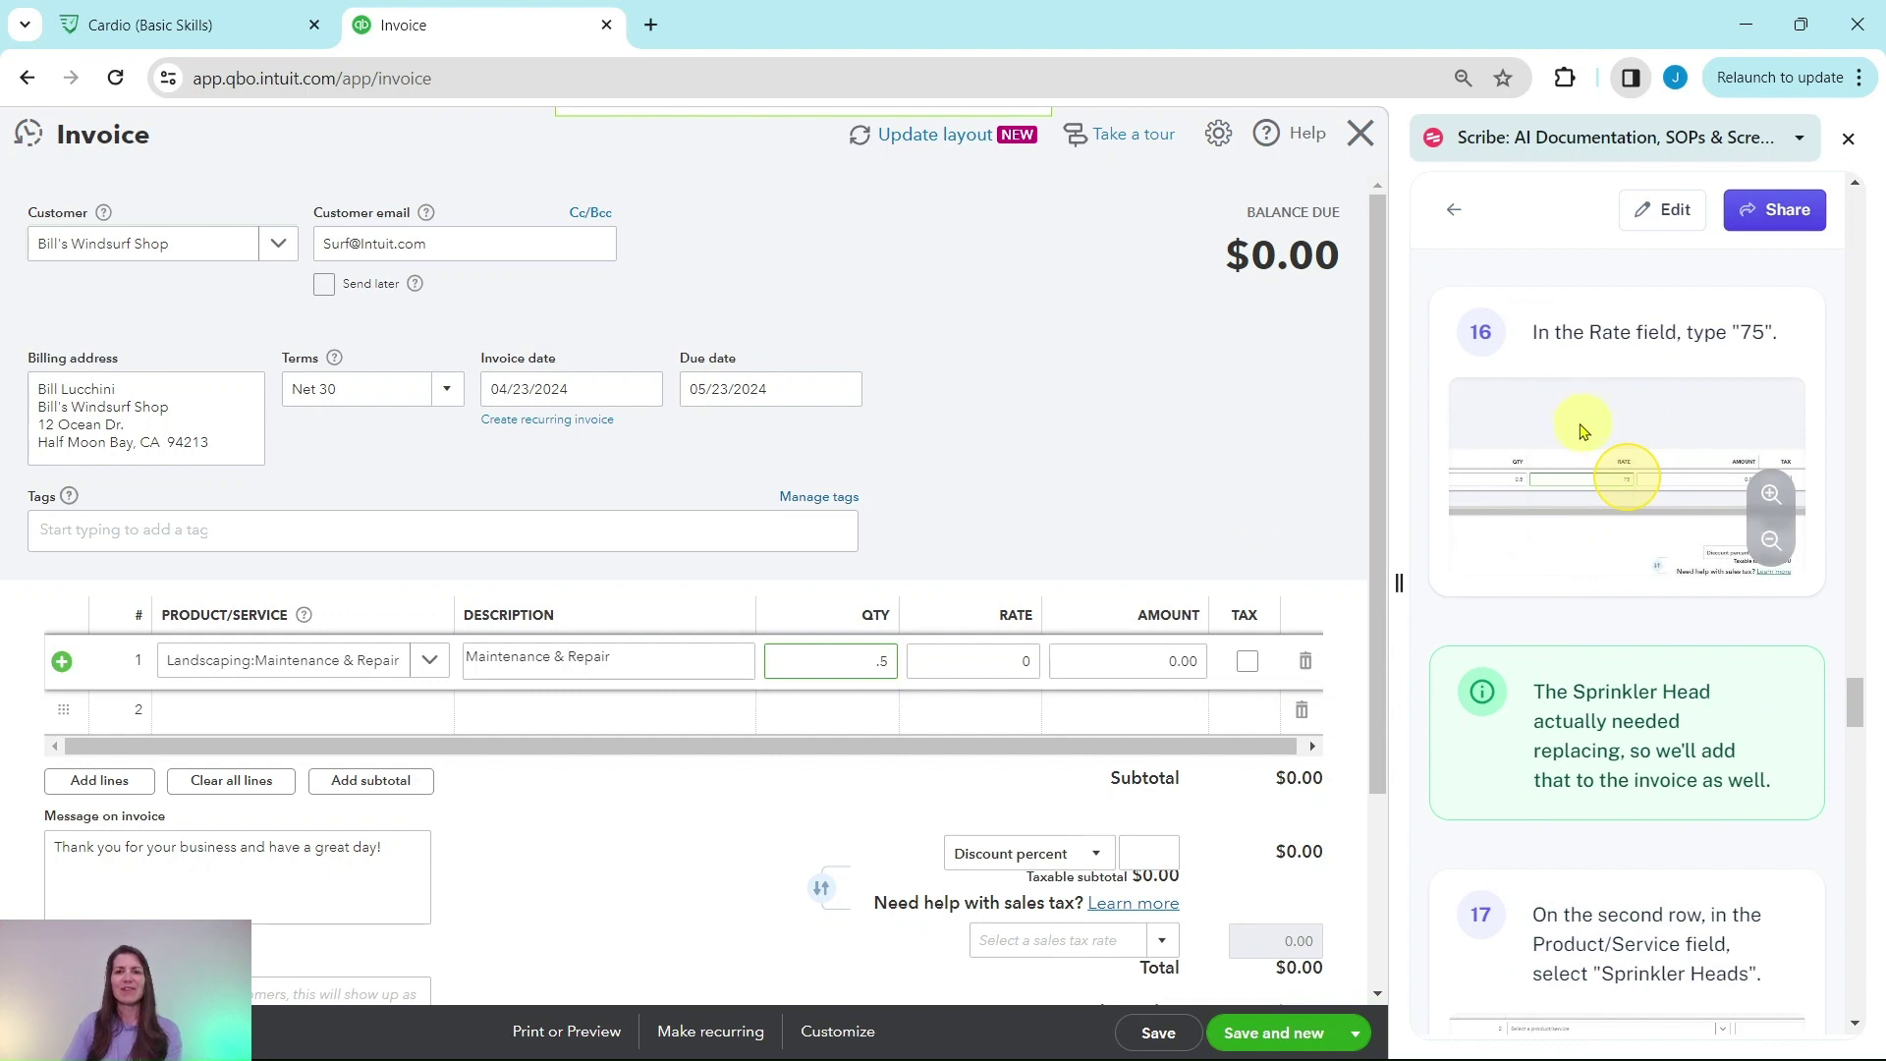
{"action": "left_click", "coordinate": [987, 660]}
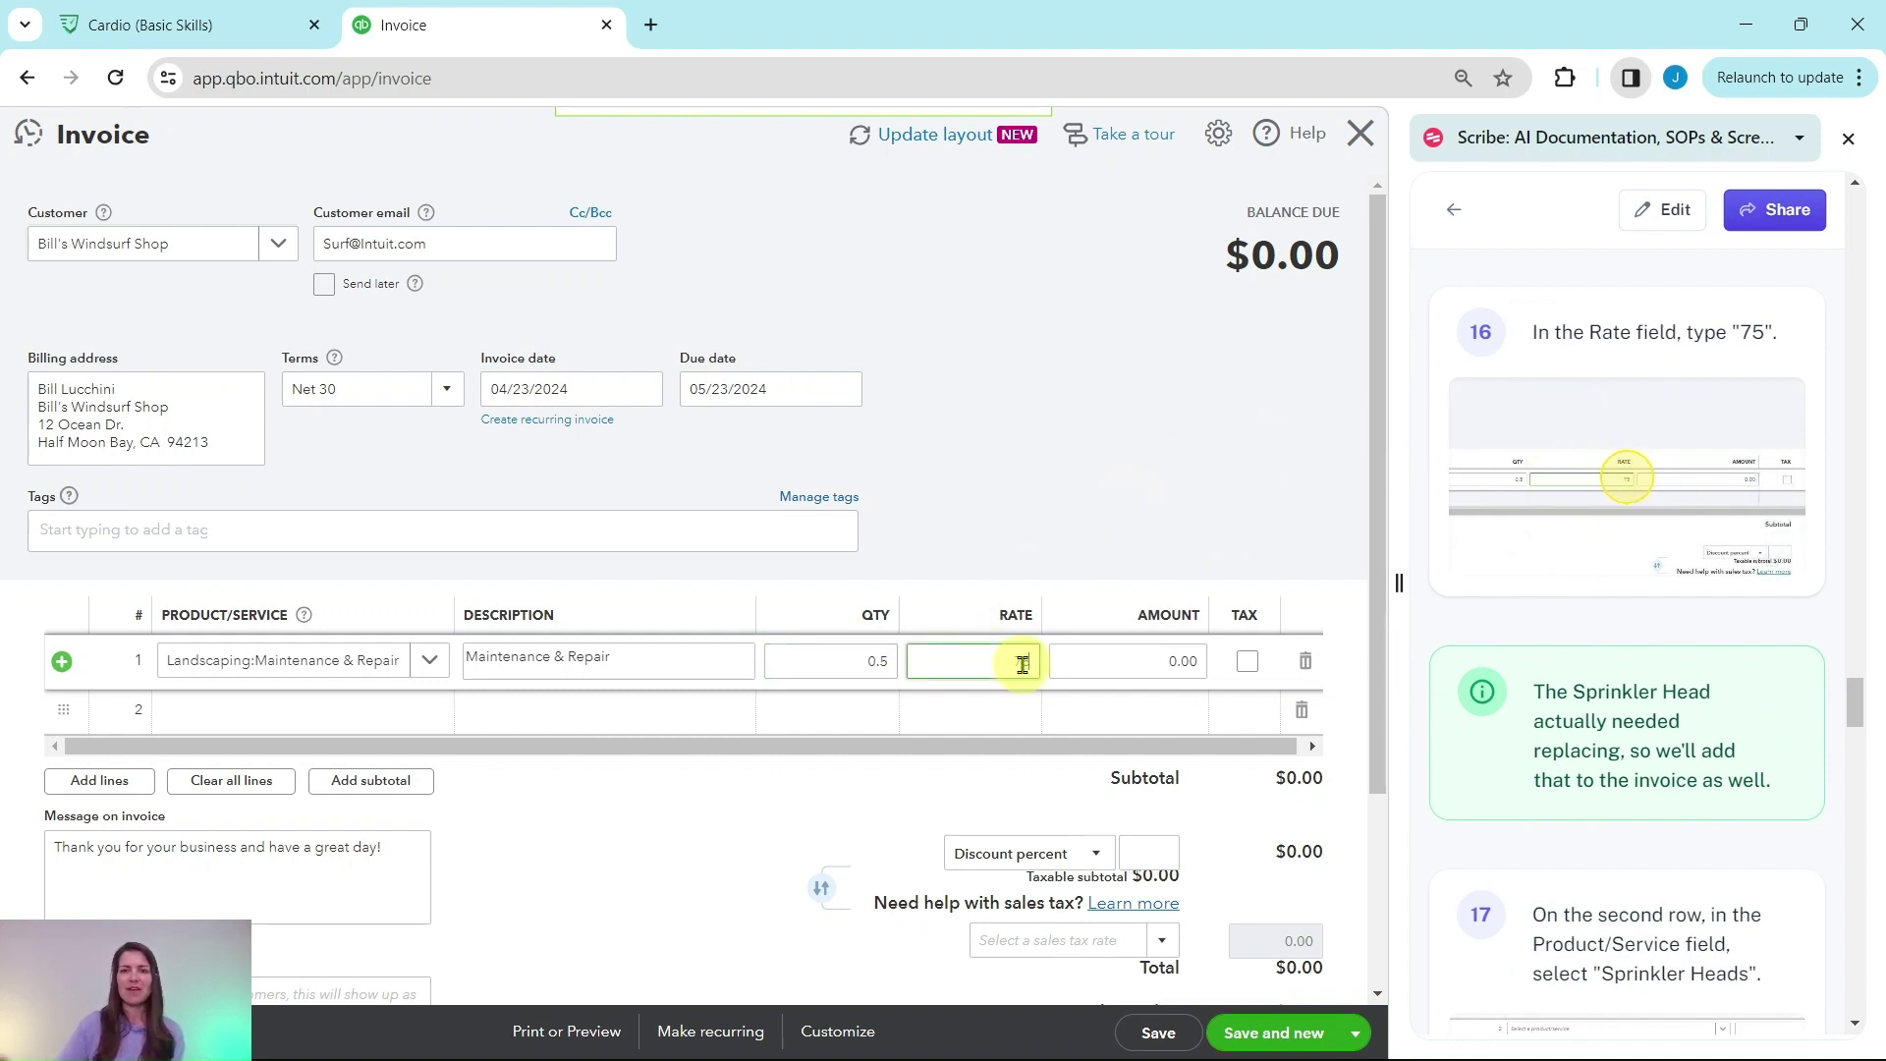
{"action": "type", "text": "75"}
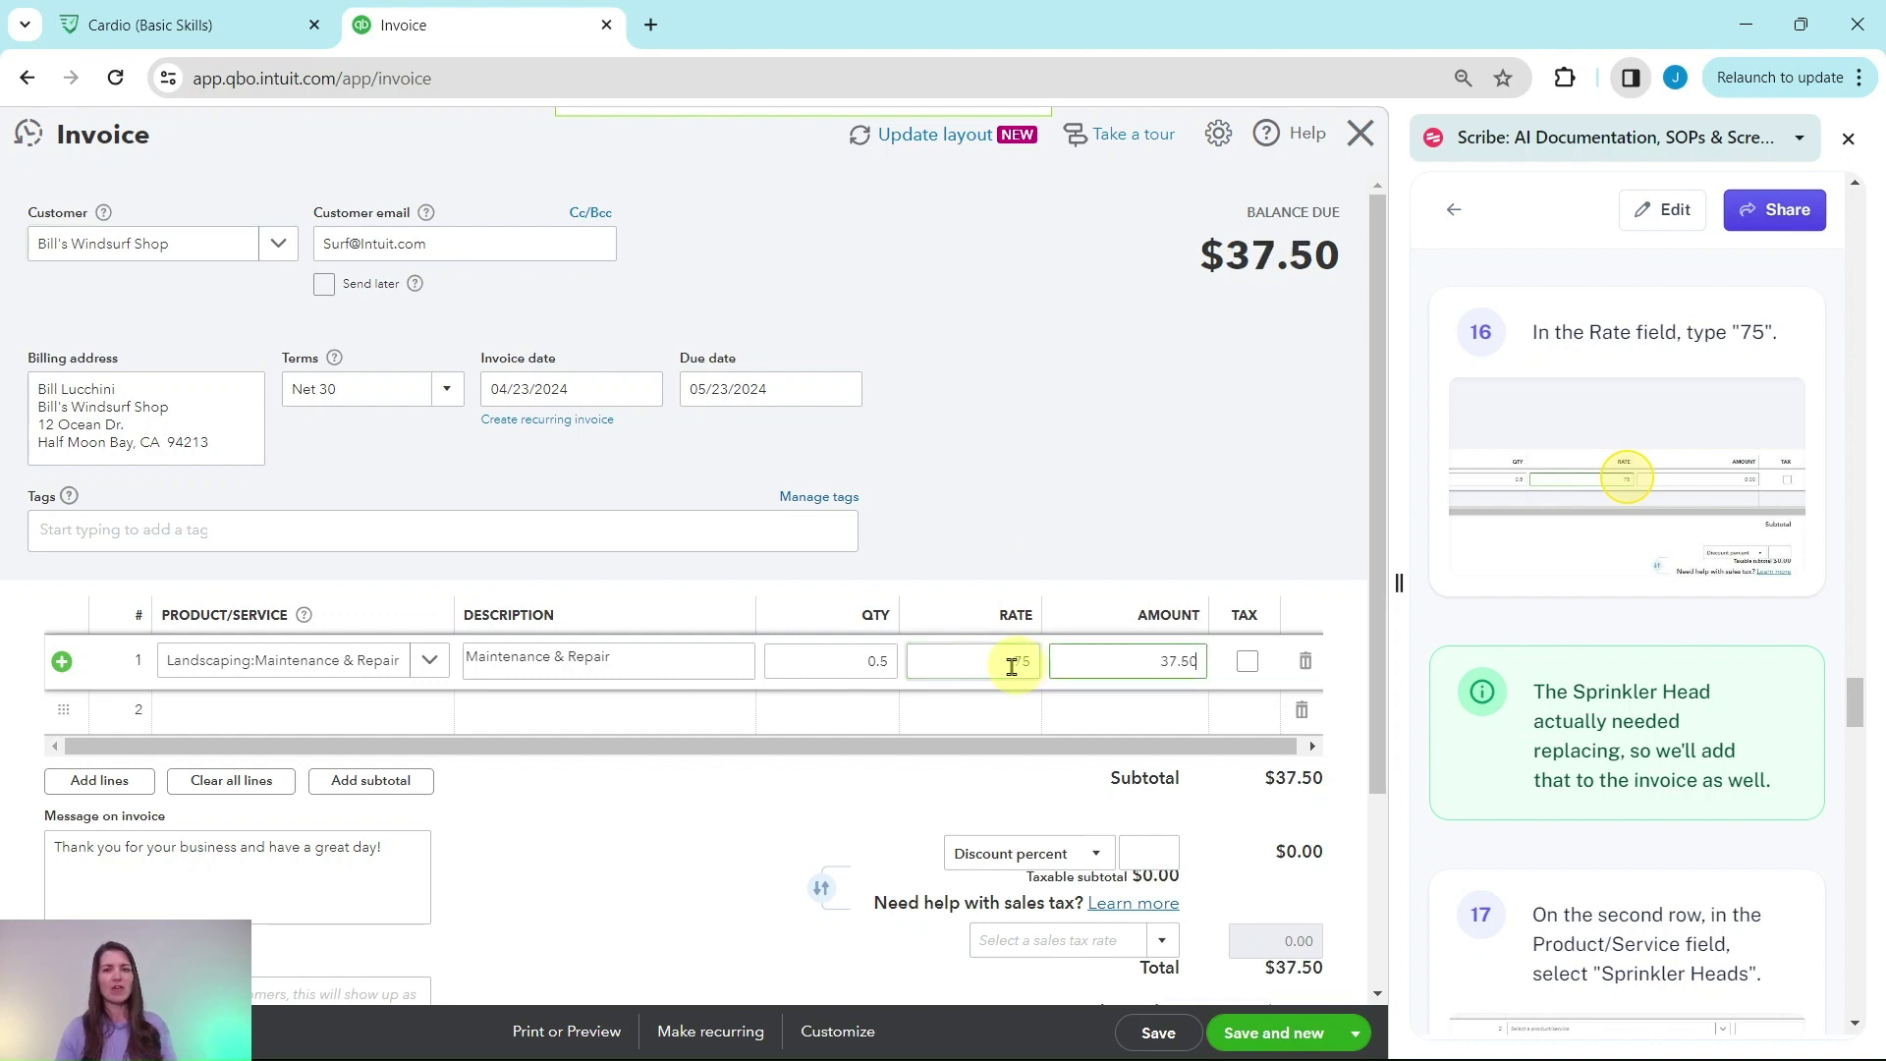
{"action": "left_click", "coordinate": [1130, 661]}
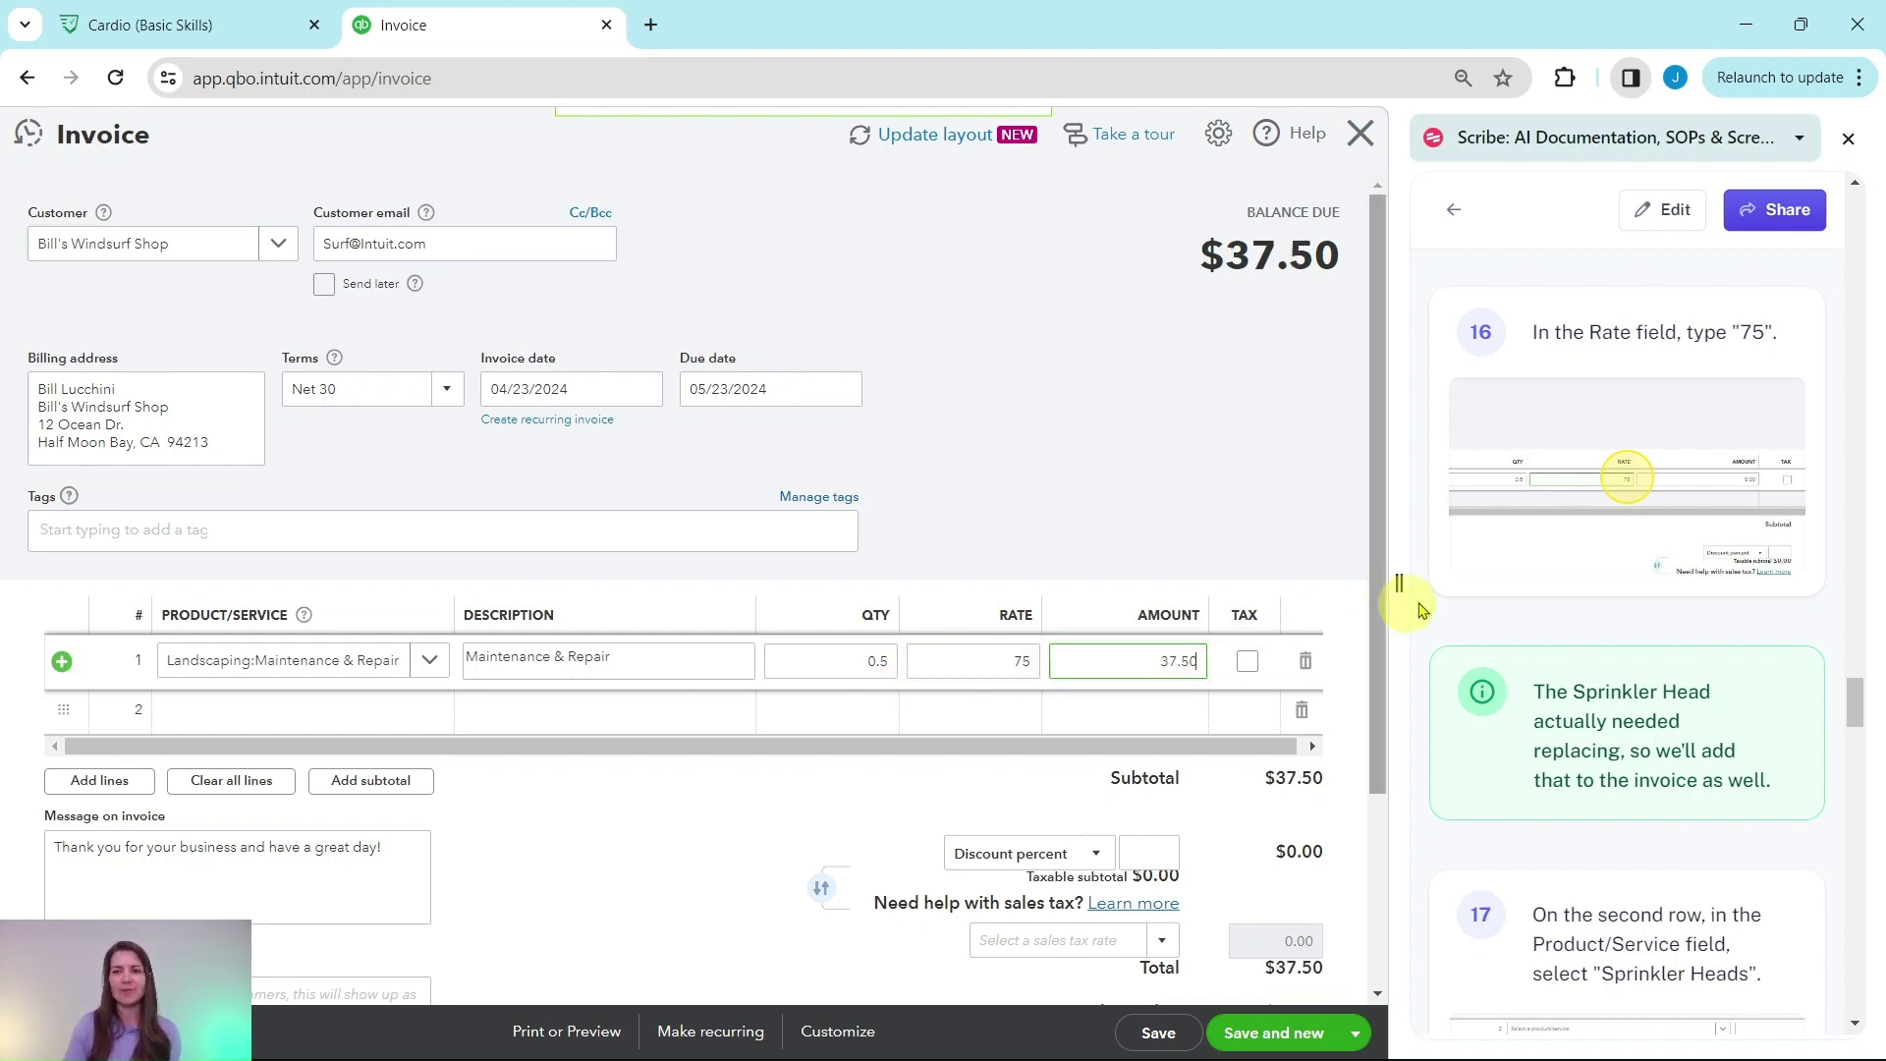
- Add Sprinkler Heads as the second invoice line and save the invoice, following steps 17 and 18 of the guide
{"action": "scroll", "coordinate": [1516, 547], "scroll_direction": "down", "scroll_amount": 3}
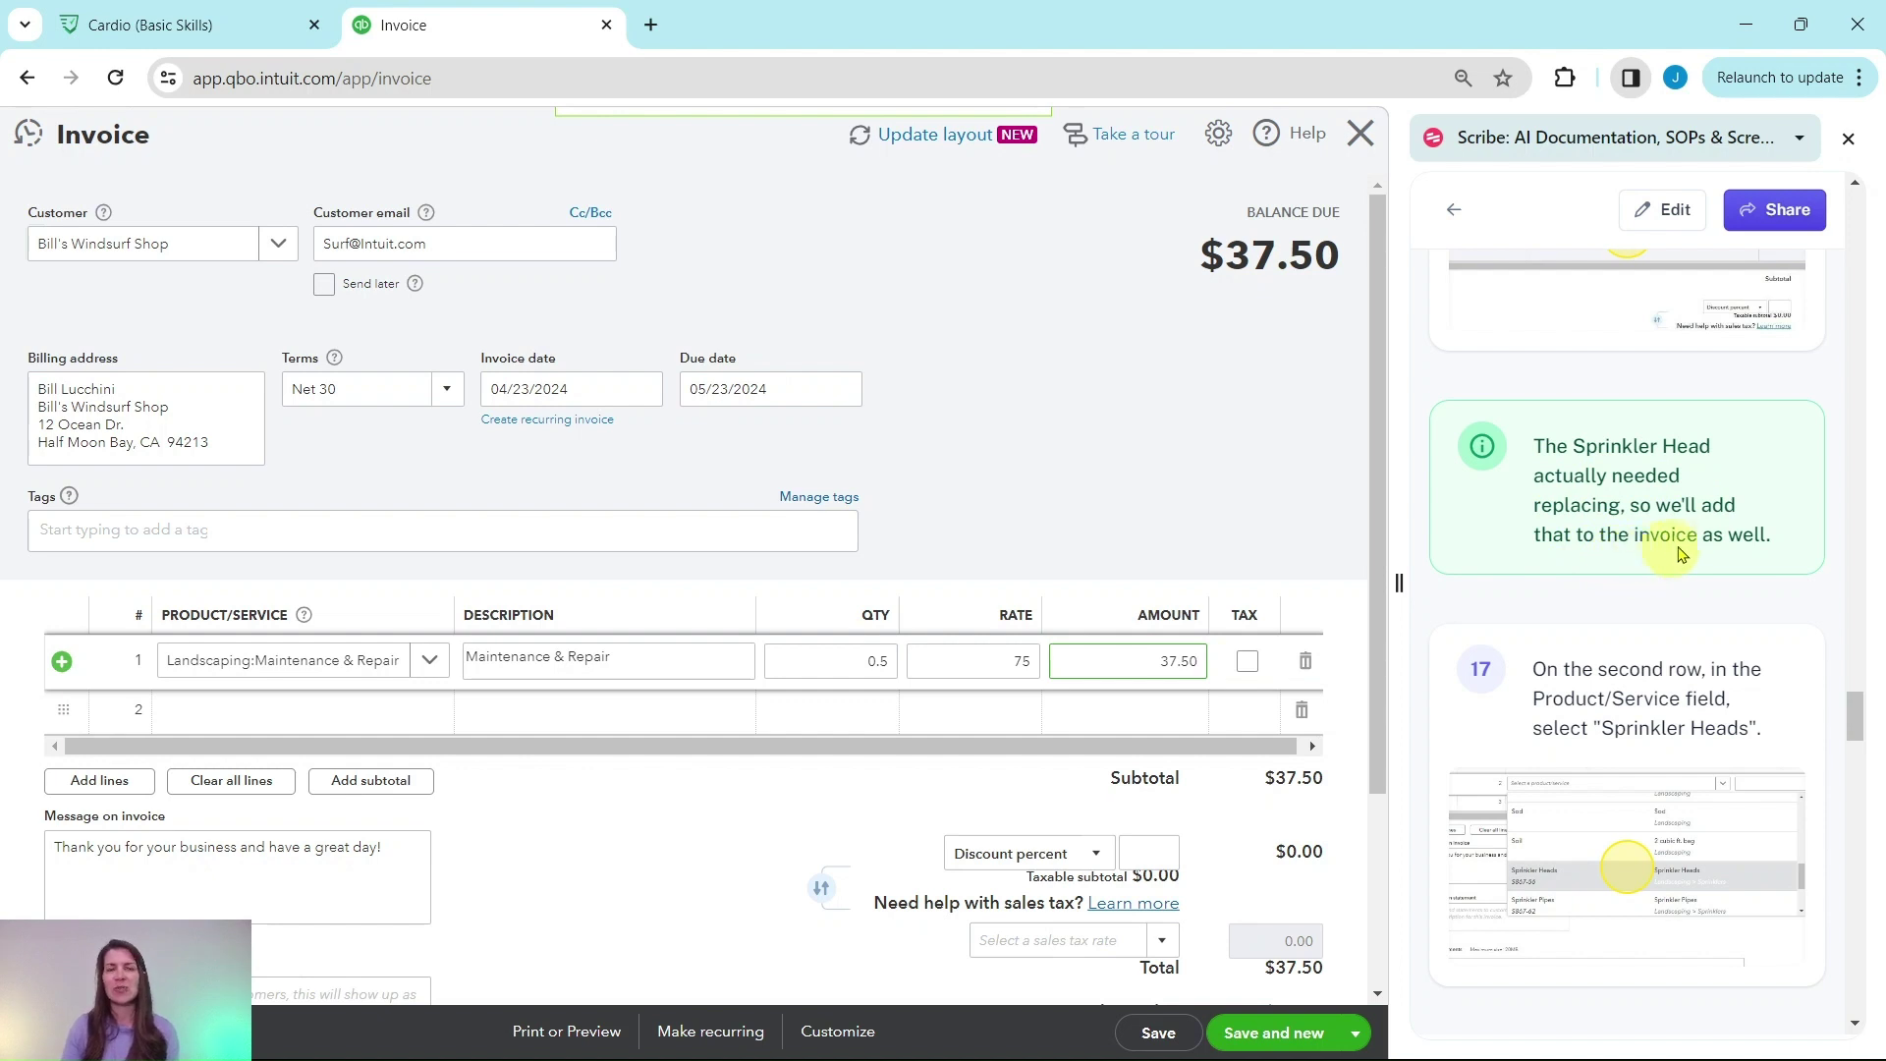
{"action": "scroll", "coordinate": [1687, 542], "scroll_direction": "down", "scroll_amount": 4}
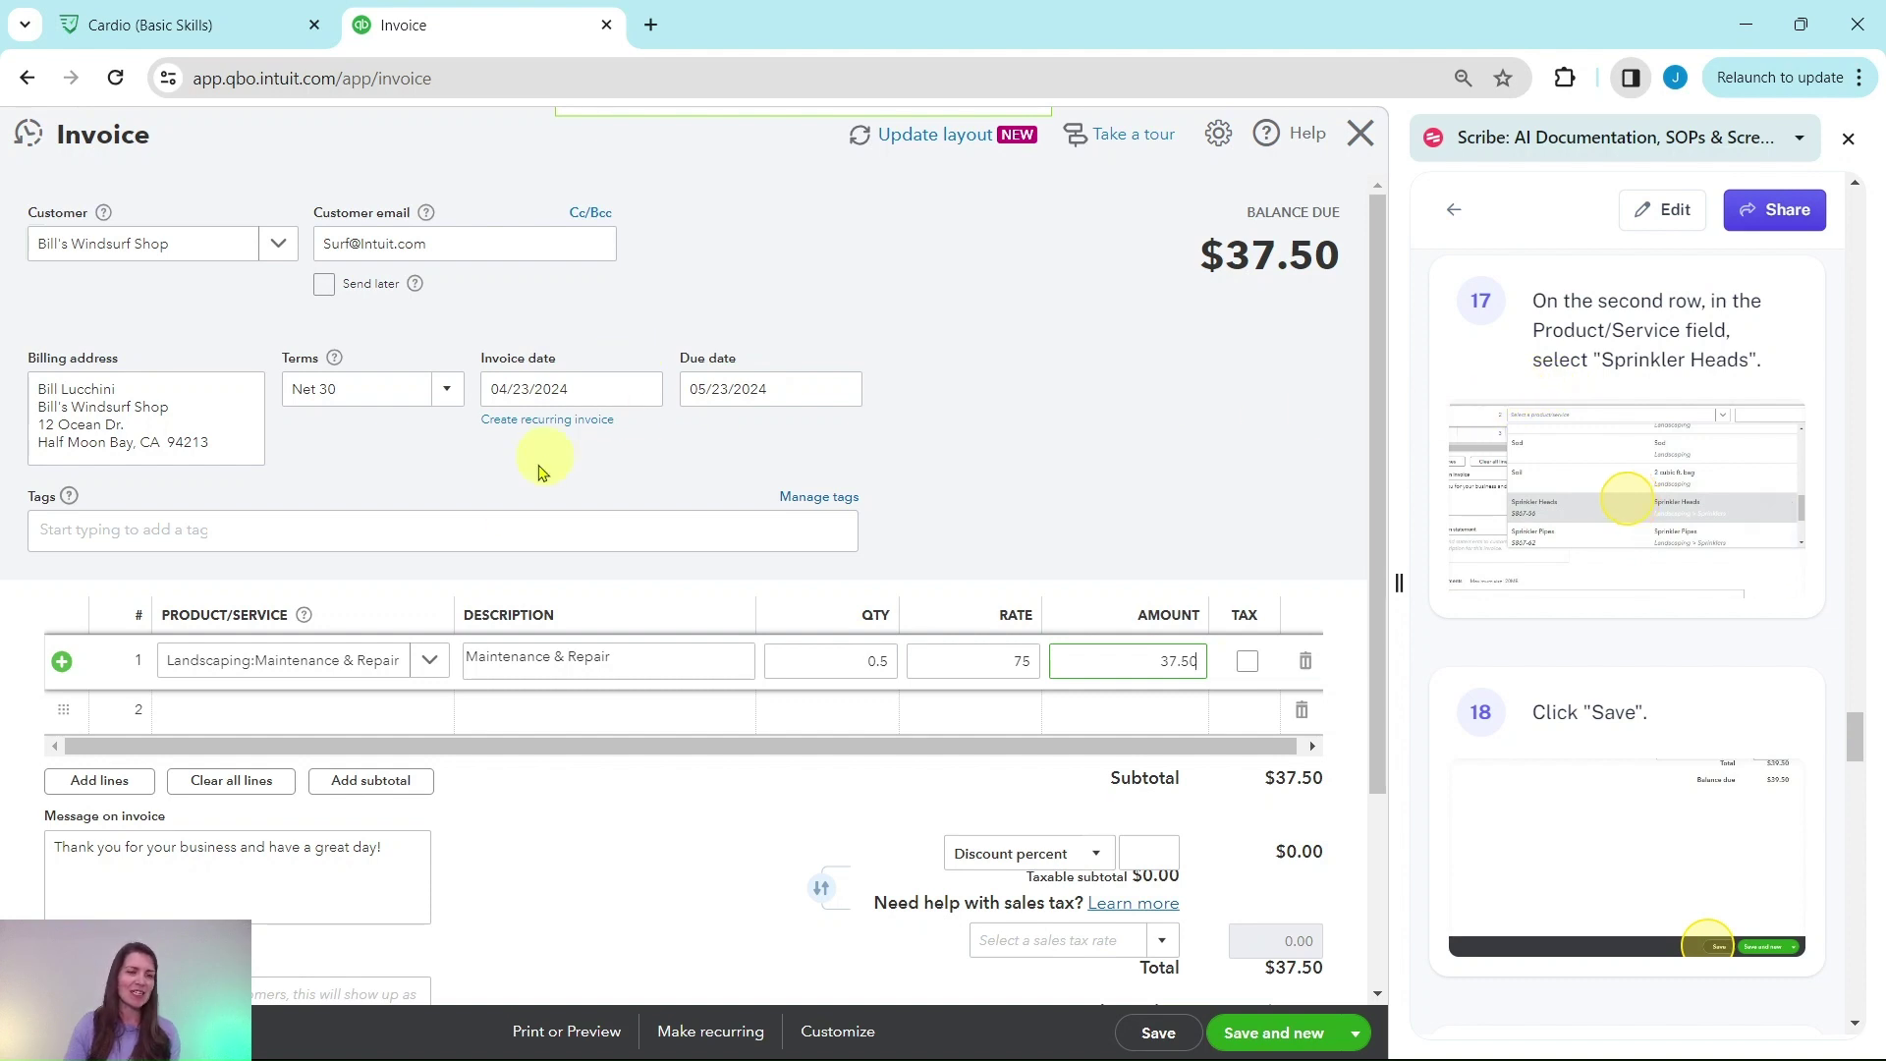
{"action": "left_click", "coordinate": [373, 711]}
{"action": "scroll", "coordinate": [371, 668], "scroll_direction": "down", "scroll_amount": 3}
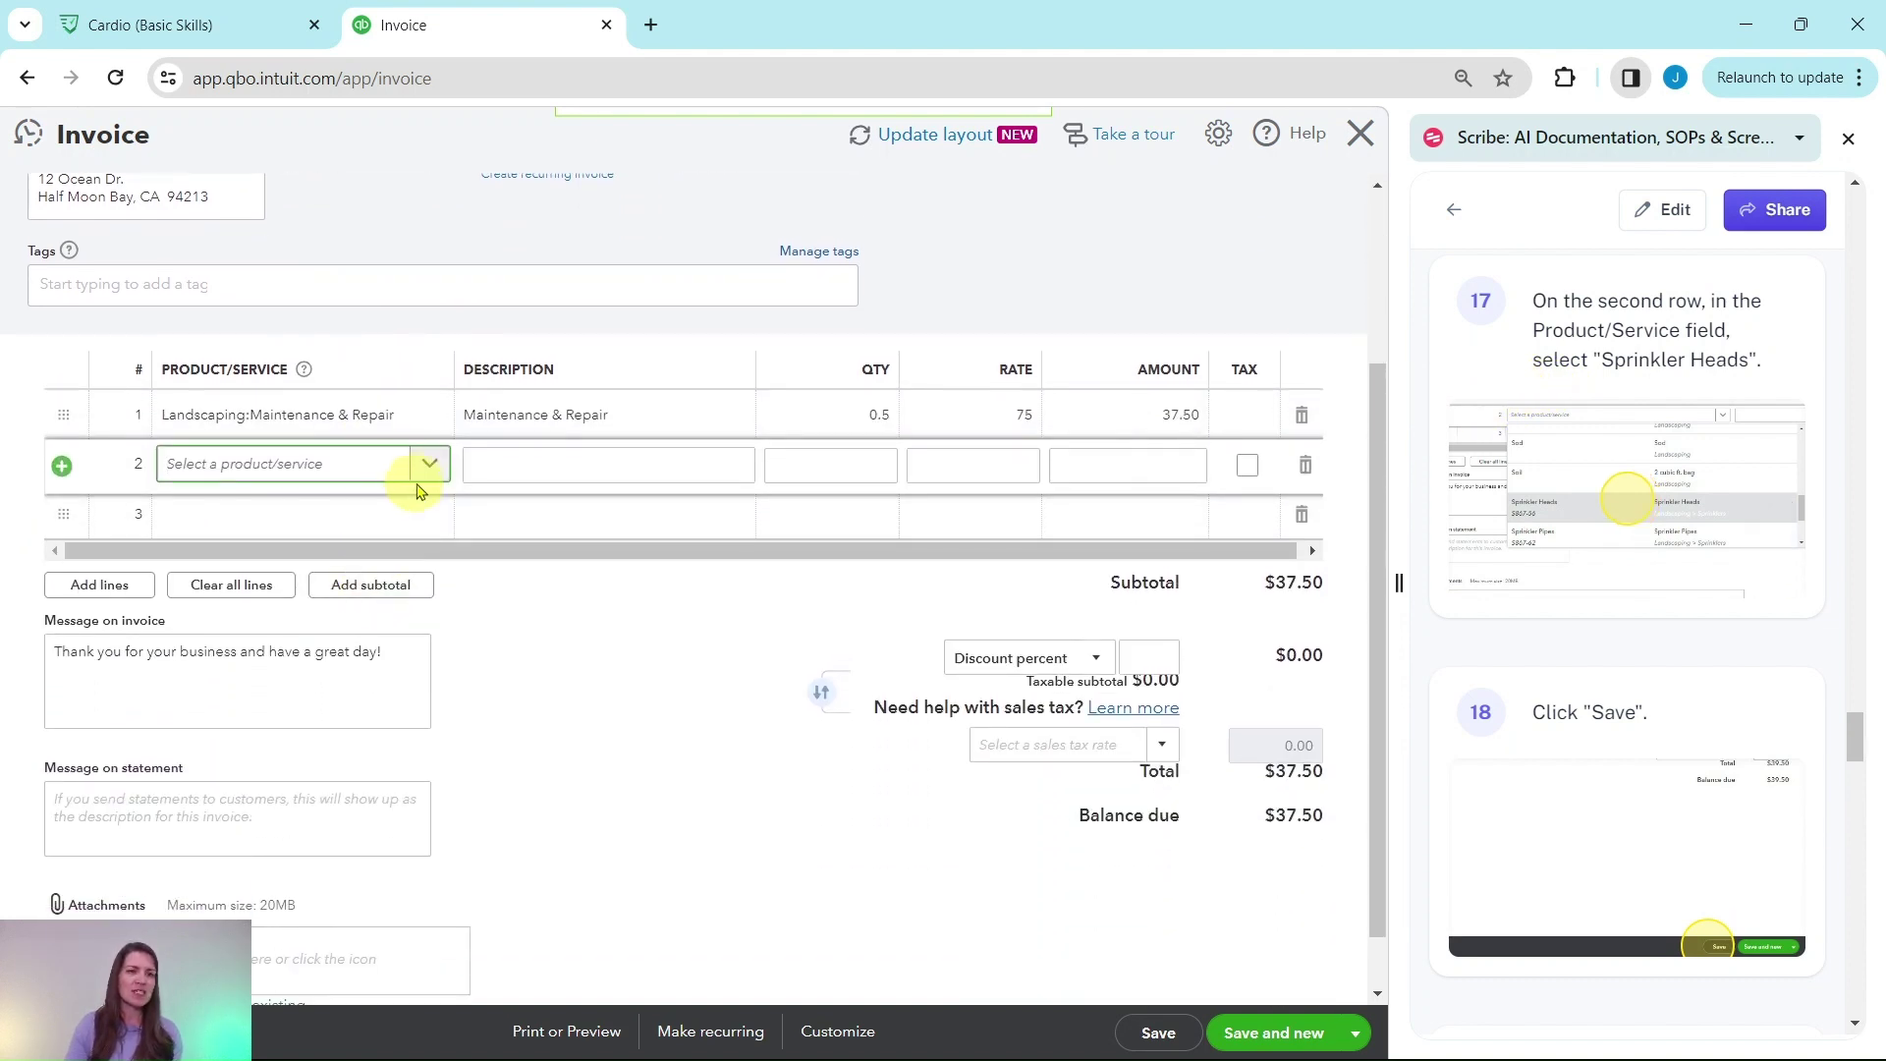
{"action": "left_click", "coordinate": [433, 471]}
{"action": "scroll", "coordinate": [423, 550], "scroll_direction": "down", "scroll_amount": 10}
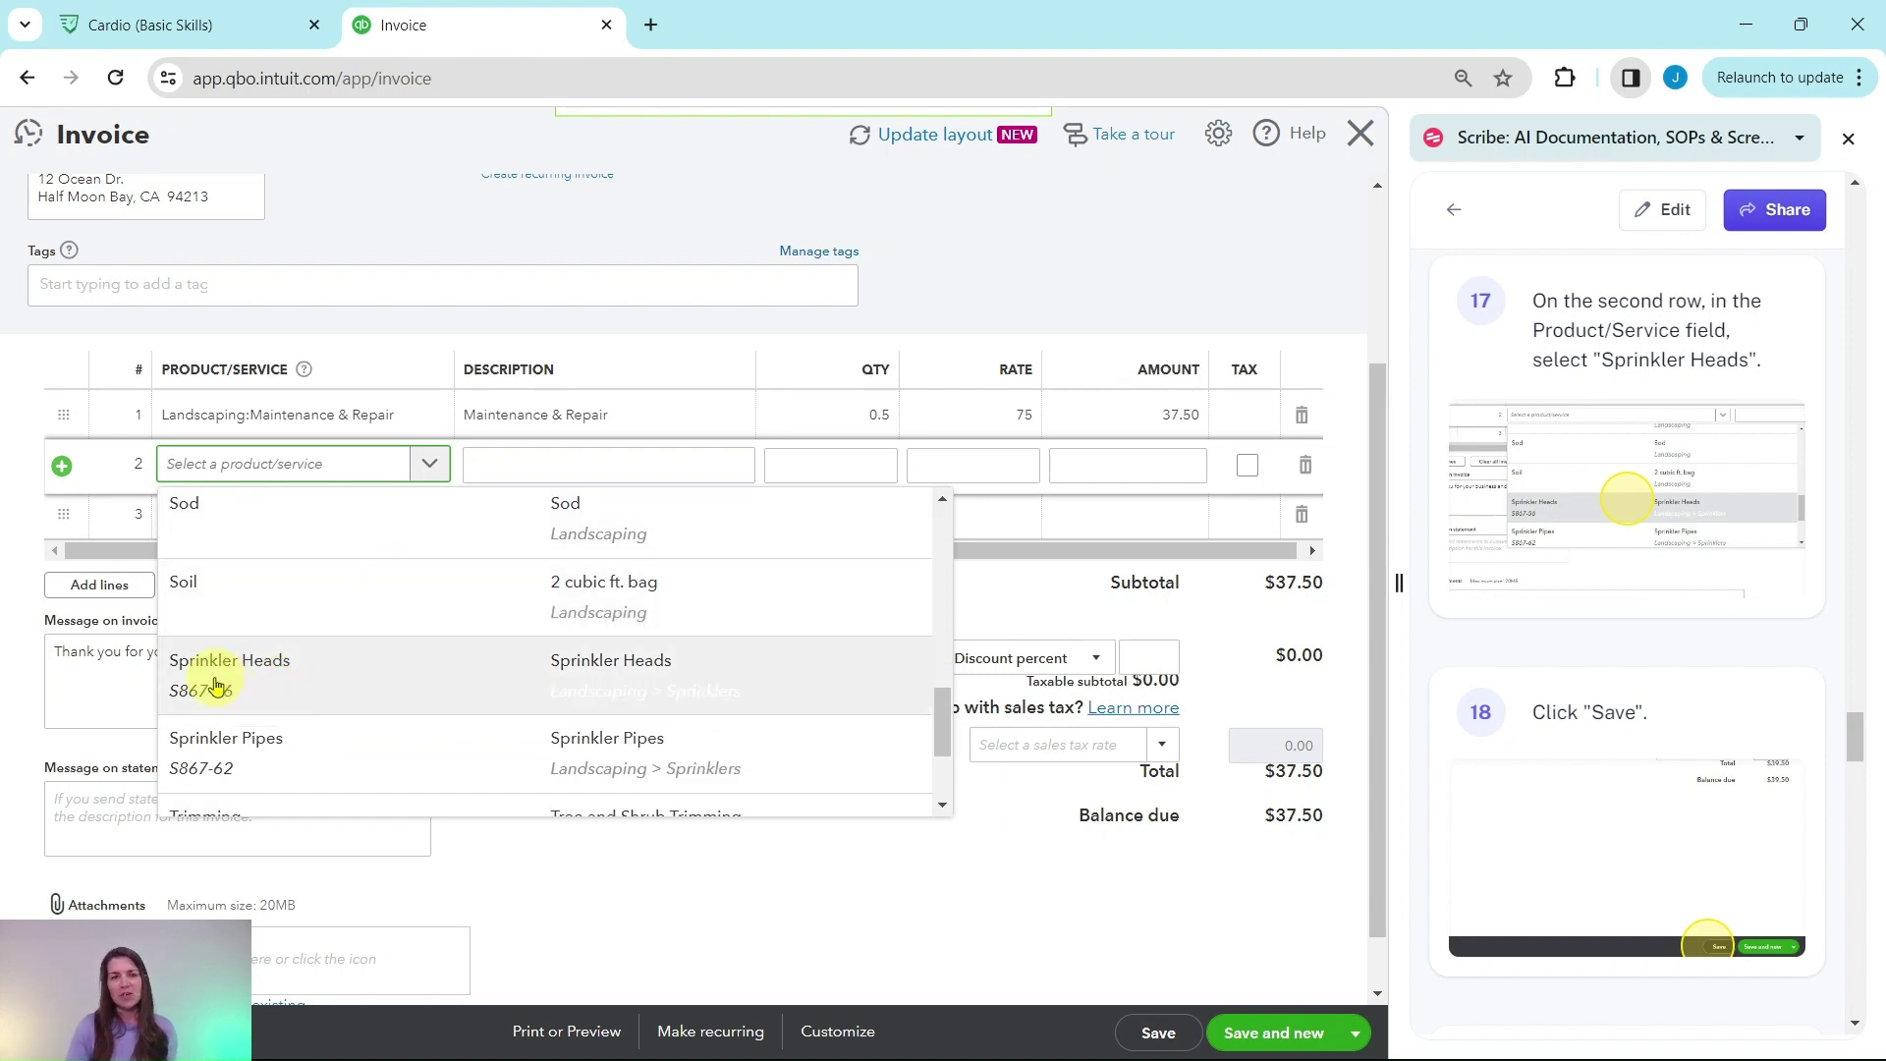
{"action": "left_click", "coordinate": [228, 674]}
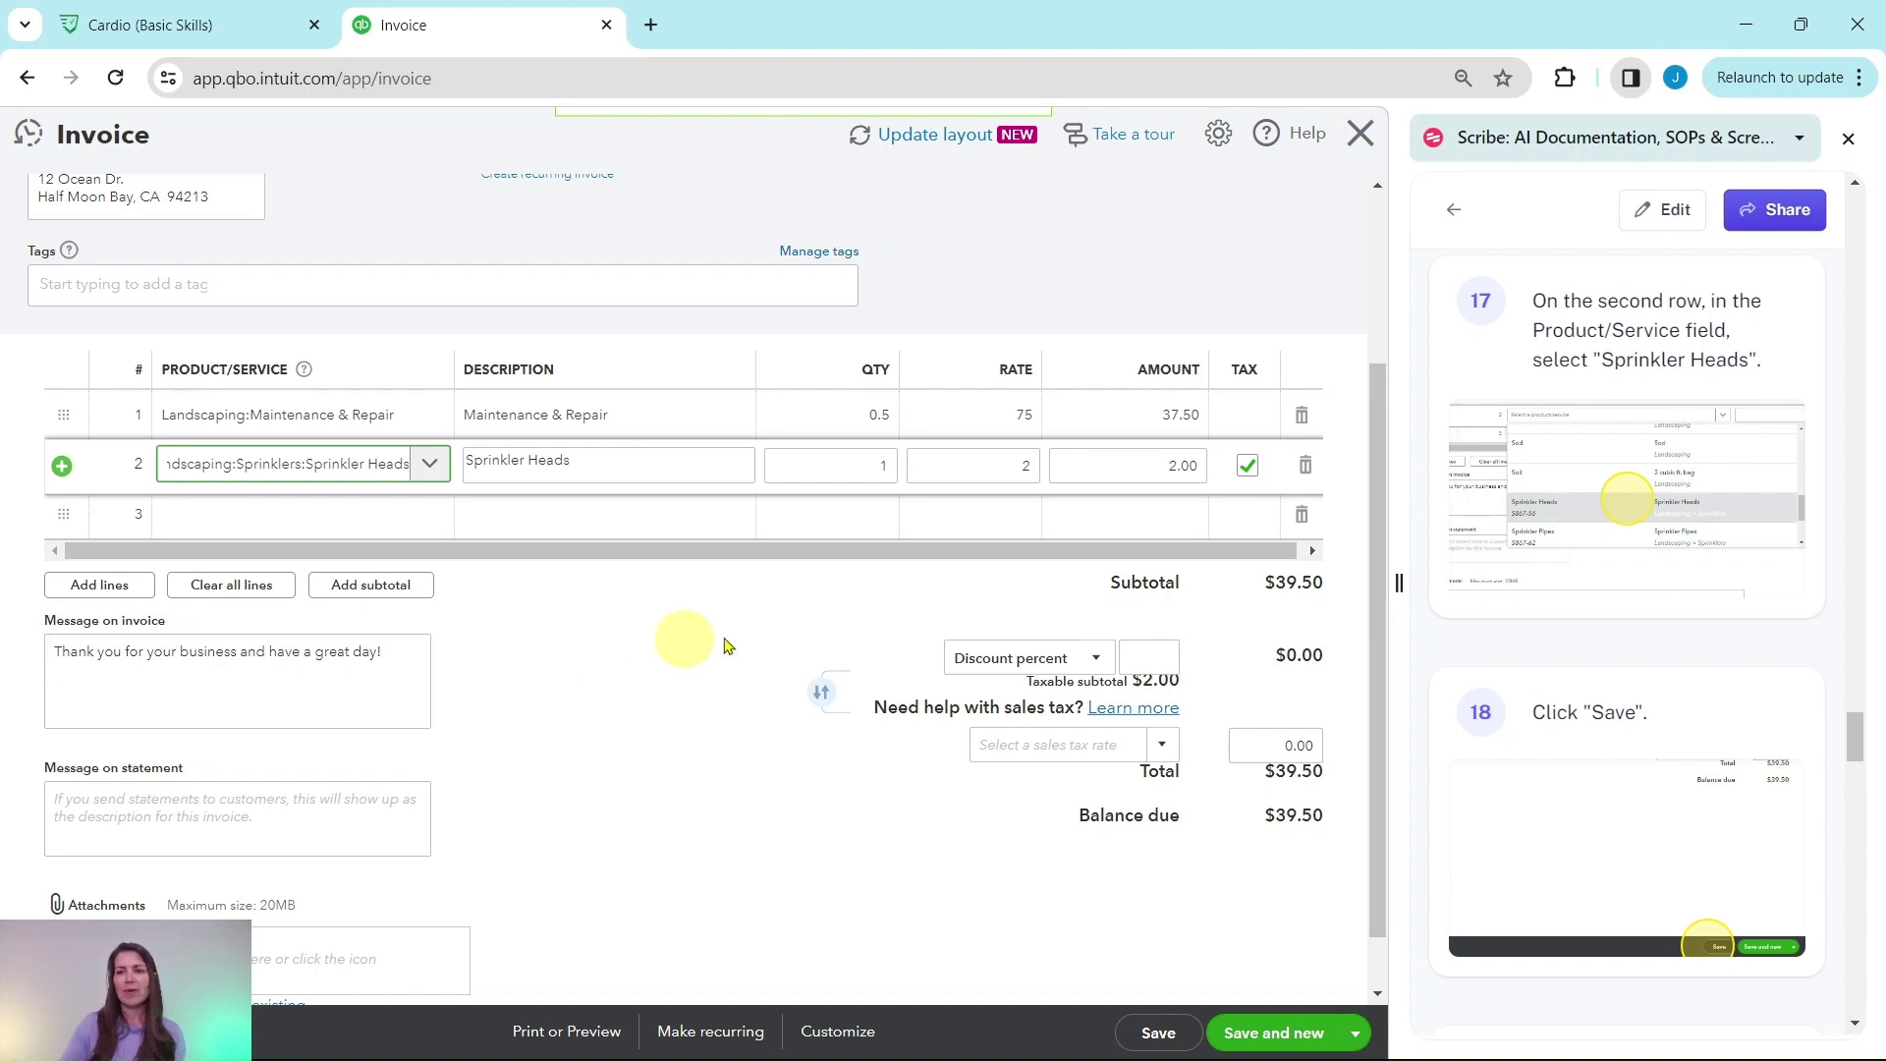
{"action": "left_click", "coordinate": [1158, 1032]}
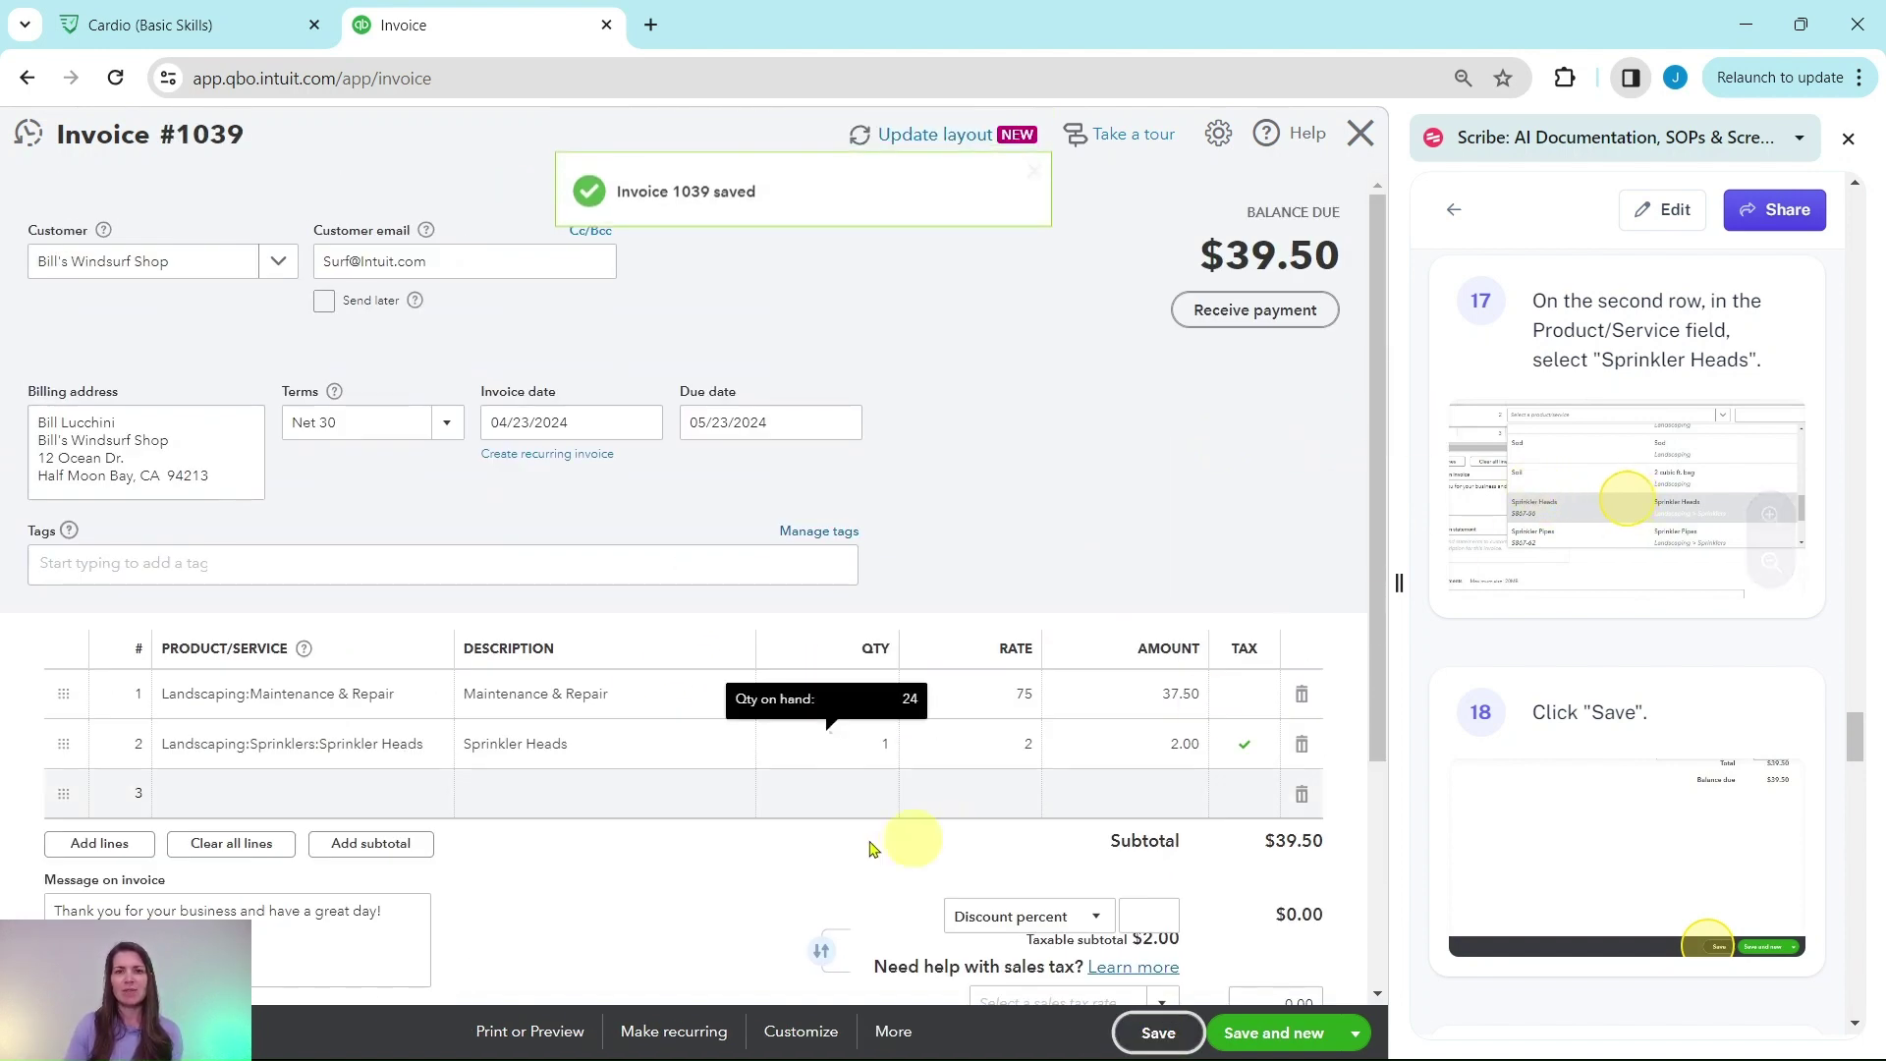
- Open the invoice's current form style for editing, as steps 19 and 20 of the guide describe
{"action": "scroll", "coordinate": [1618, 643], "scroll_direction": "down", "scroll_amount": 3}
{"action": "scroll", "coordinate": [1618, 644], "scroll_direction": "down", "scroll_amount": 3}
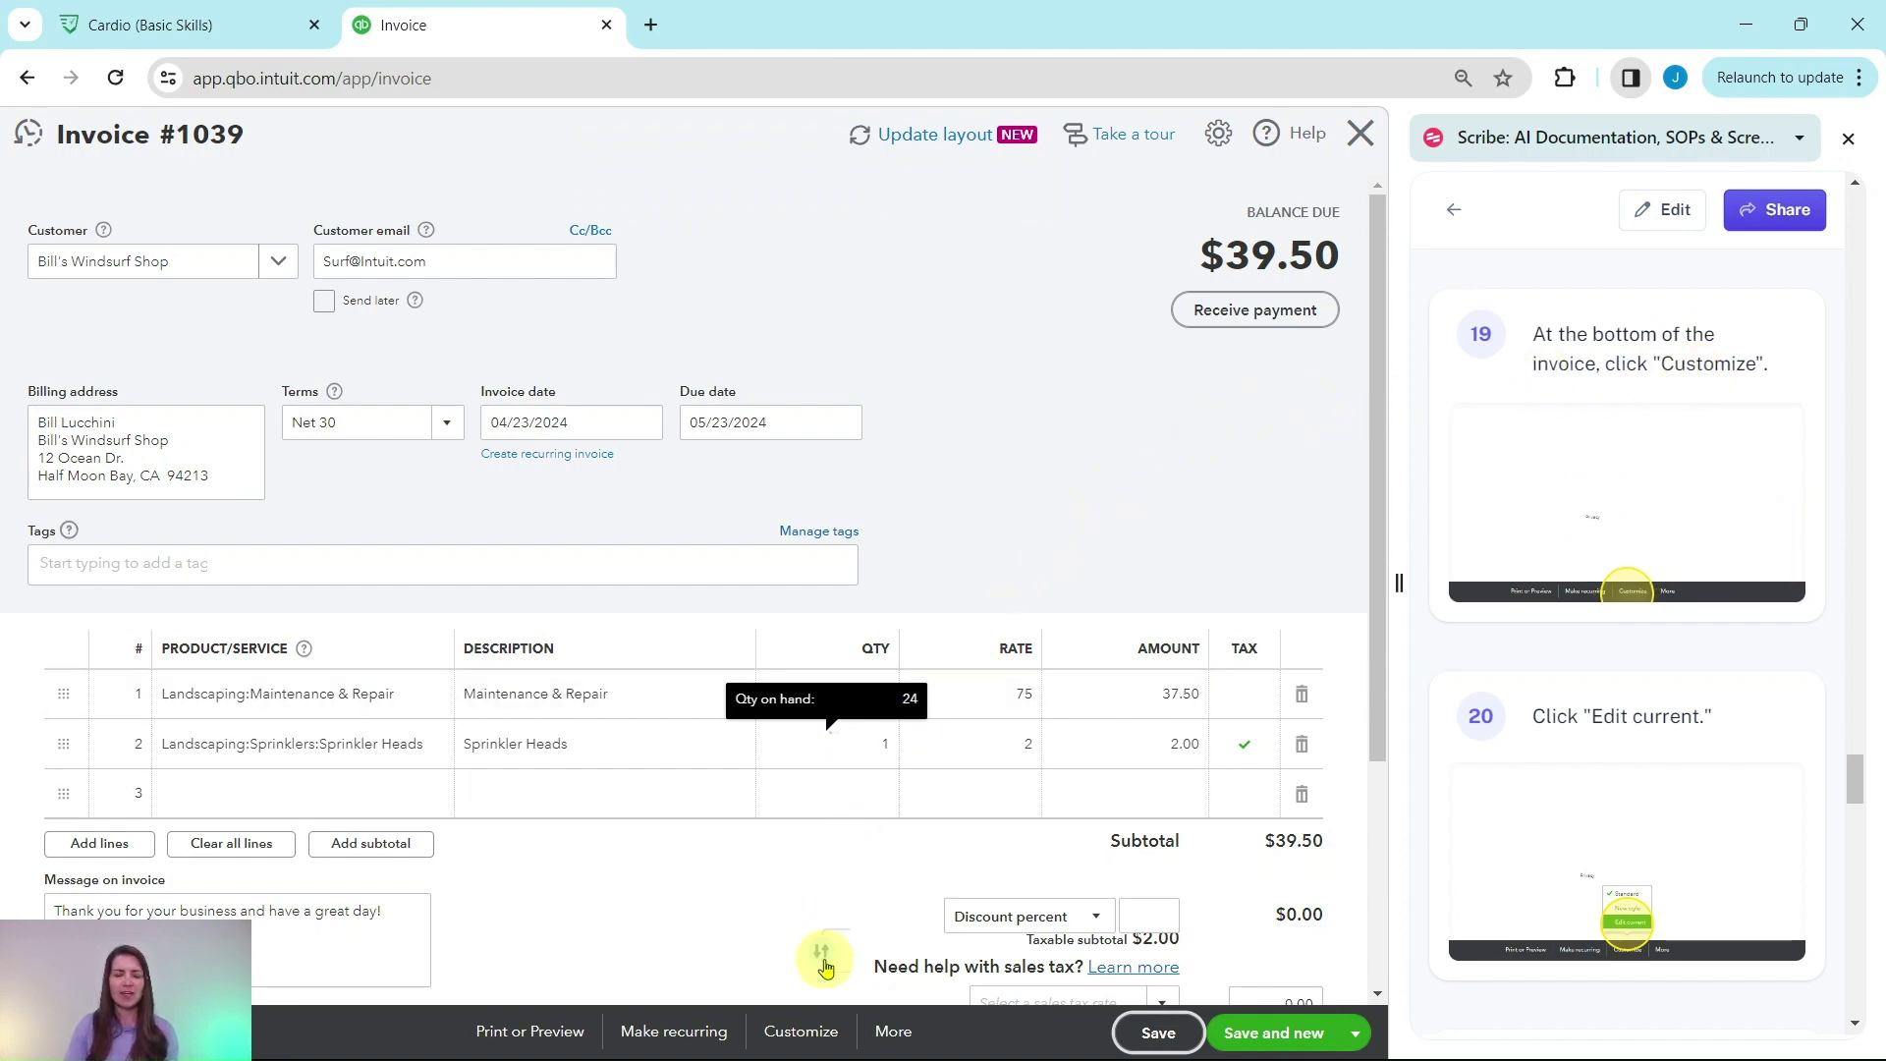
{"action": "left_click", "coordinate": [798, 1042]}
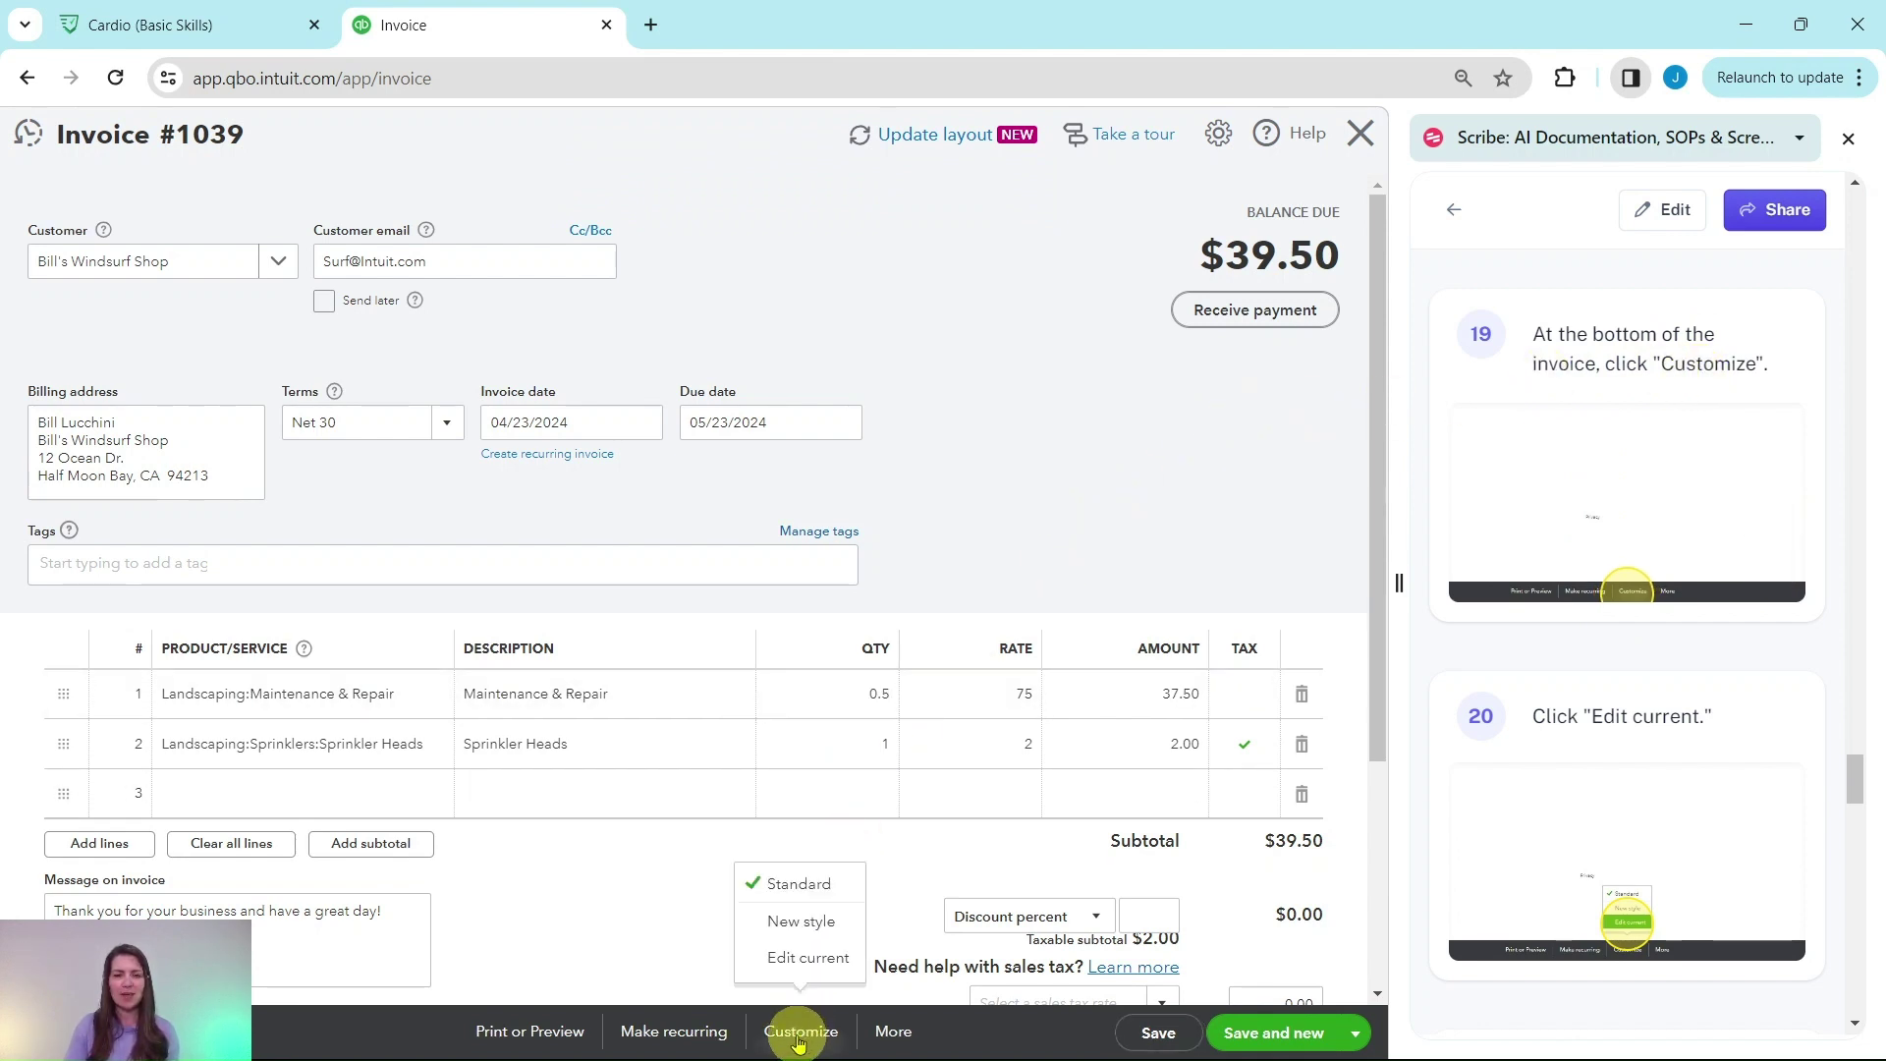
{"action": "left_click", "coordinate": [796, 968]}
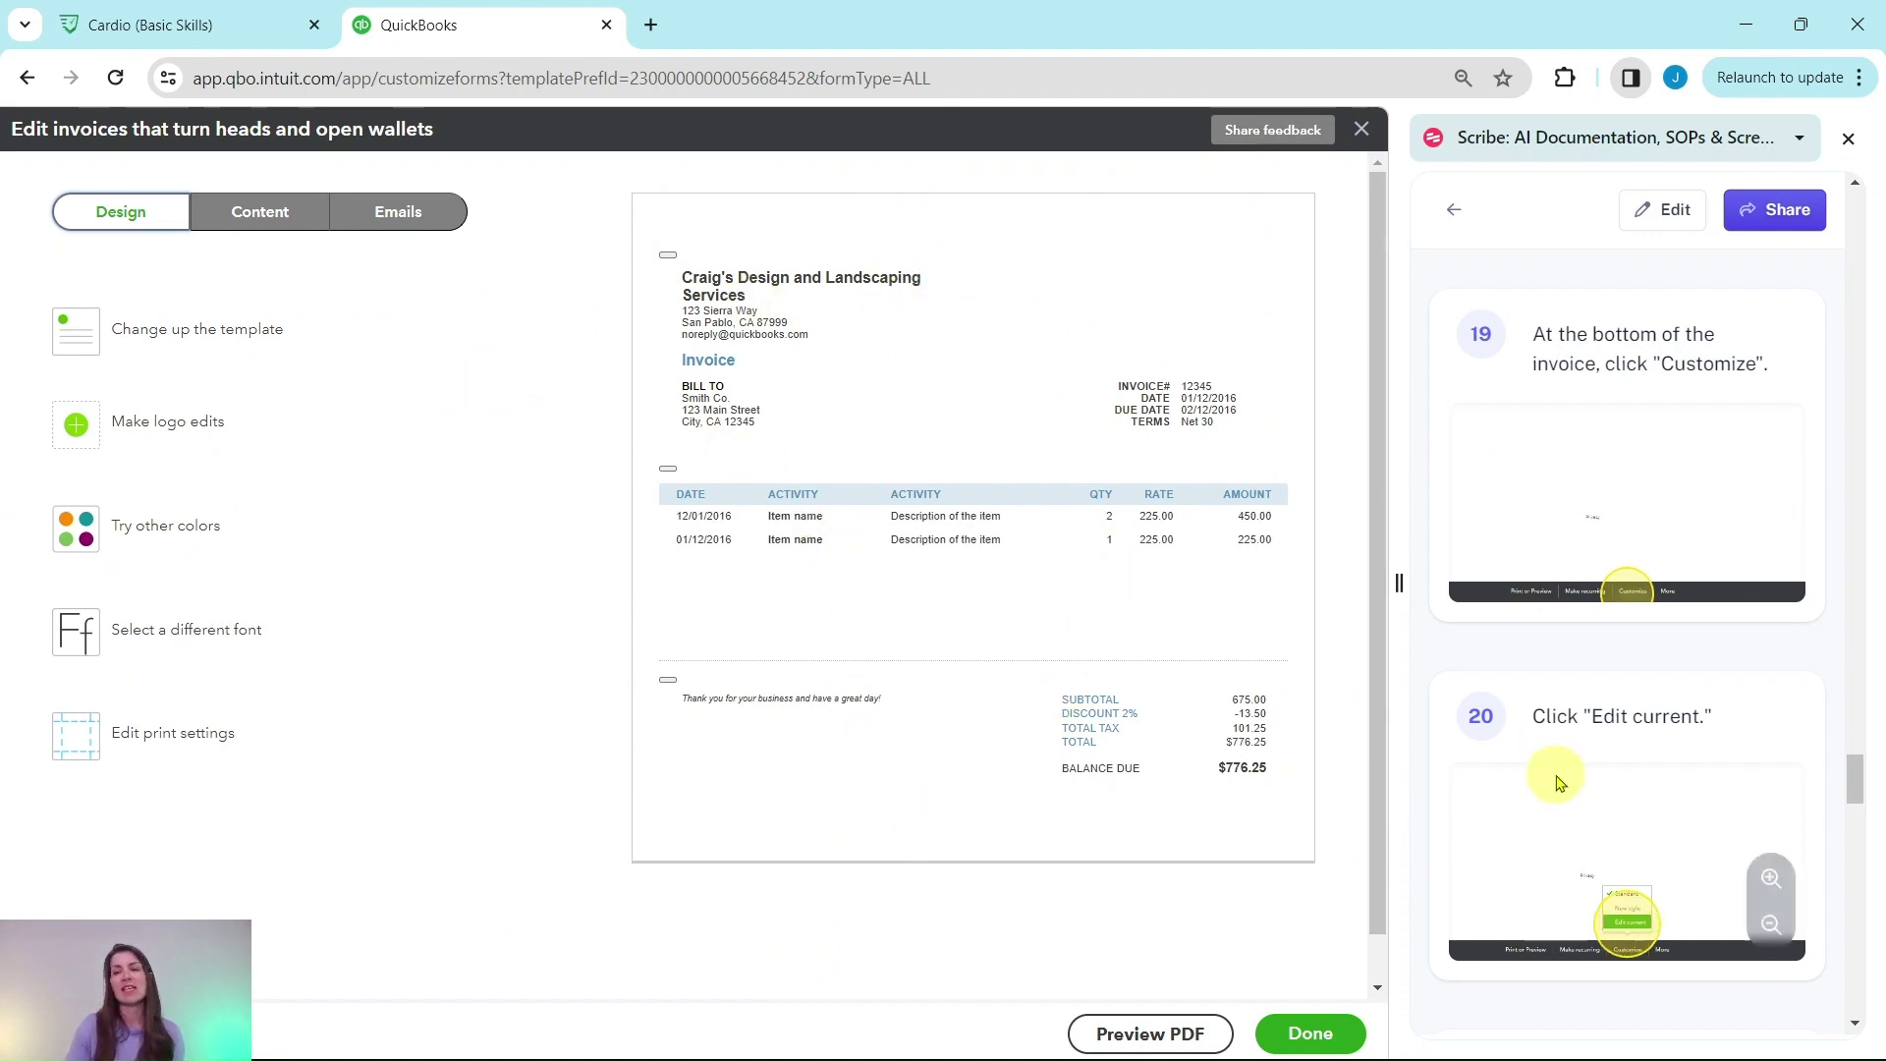
- Open the middle table section of the invoice template's content for editing and check step 23 of the guide
{"action": "scroll", "coordinate": [1562, 751], "scroll_direction": "down", "scroll_amount": 6}
{"action": "scroll", "coordinate": [1580, 710], "scroll_direction": "down", "scroll_amount": 1}
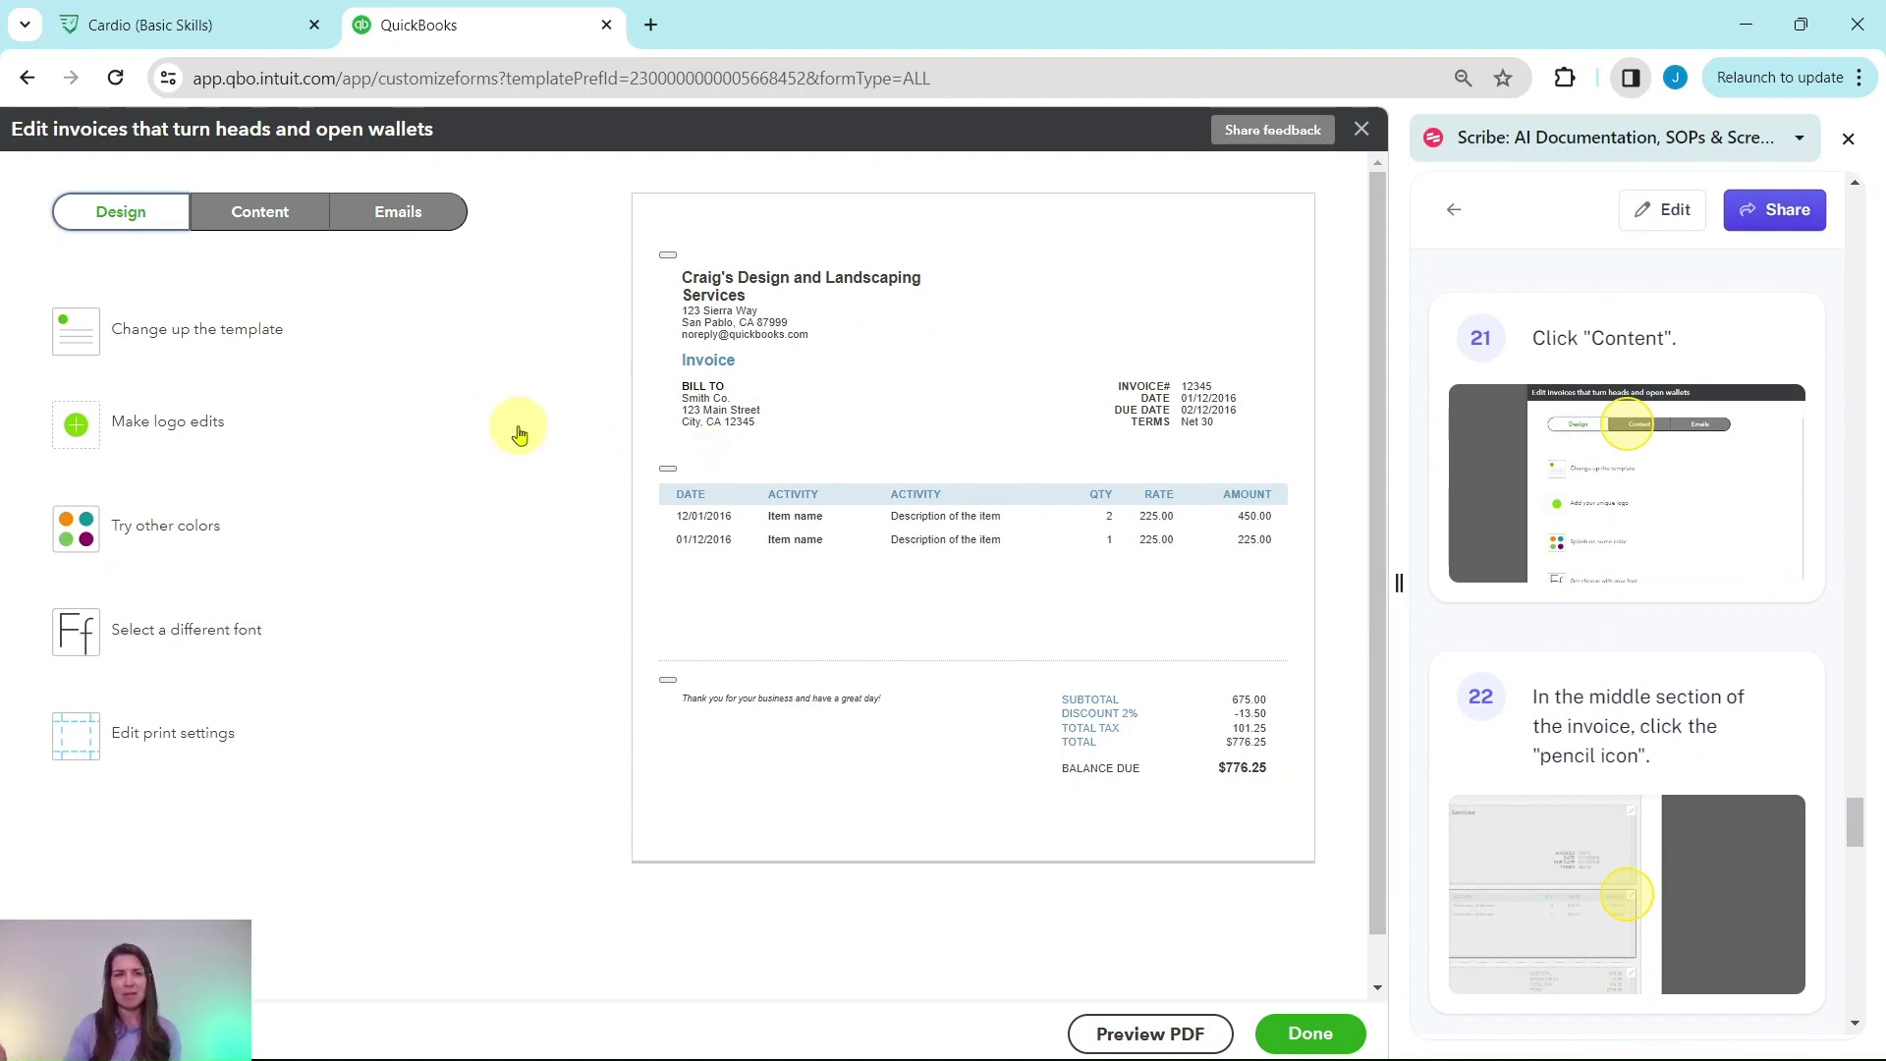
{"action": "left_click", "coordinate": [258, 215]}
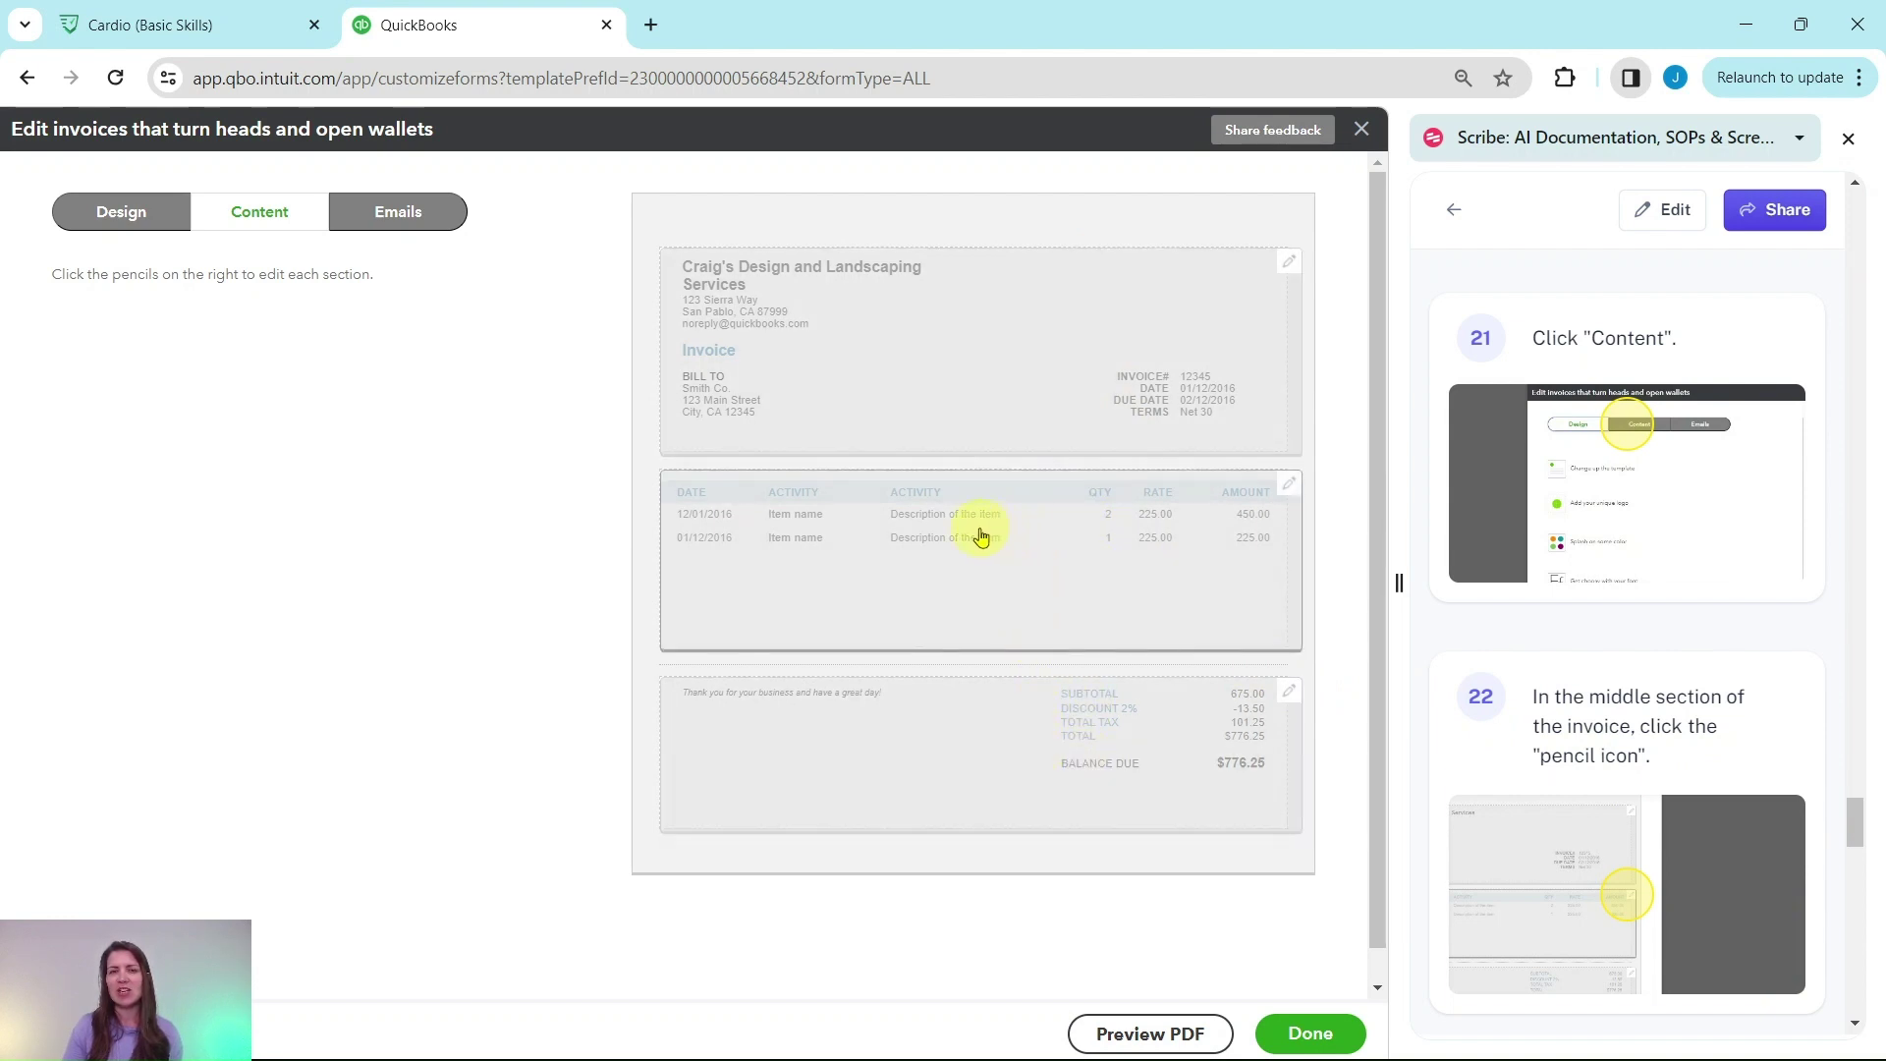
{"action": "left_click", "coordinate": [1292, 491]}
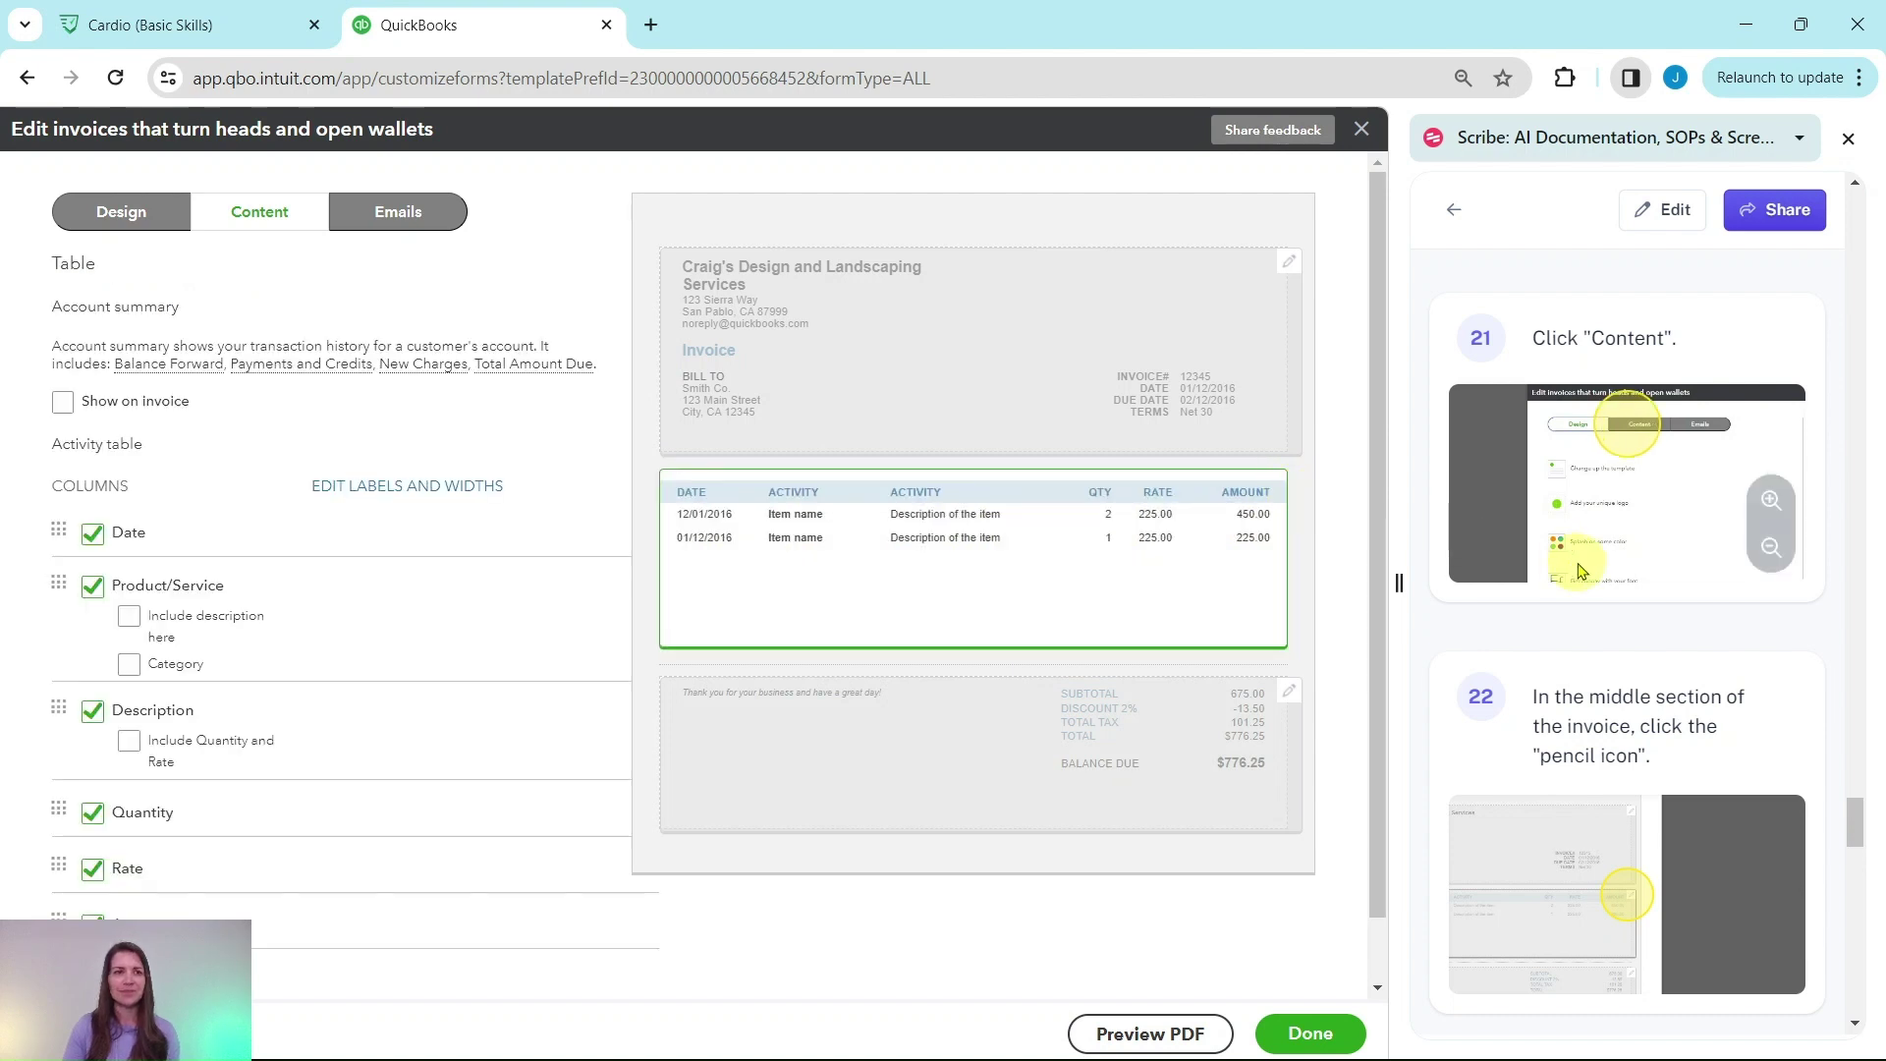
{"action": "scroll", "coordinate": [1581, 570], "scroll_direction": "down", "scroll_amount": 2}
{"action": "scroll", "coordinate": [1577, 560], "scroll_direction": "down", "scroll_amount": 5}
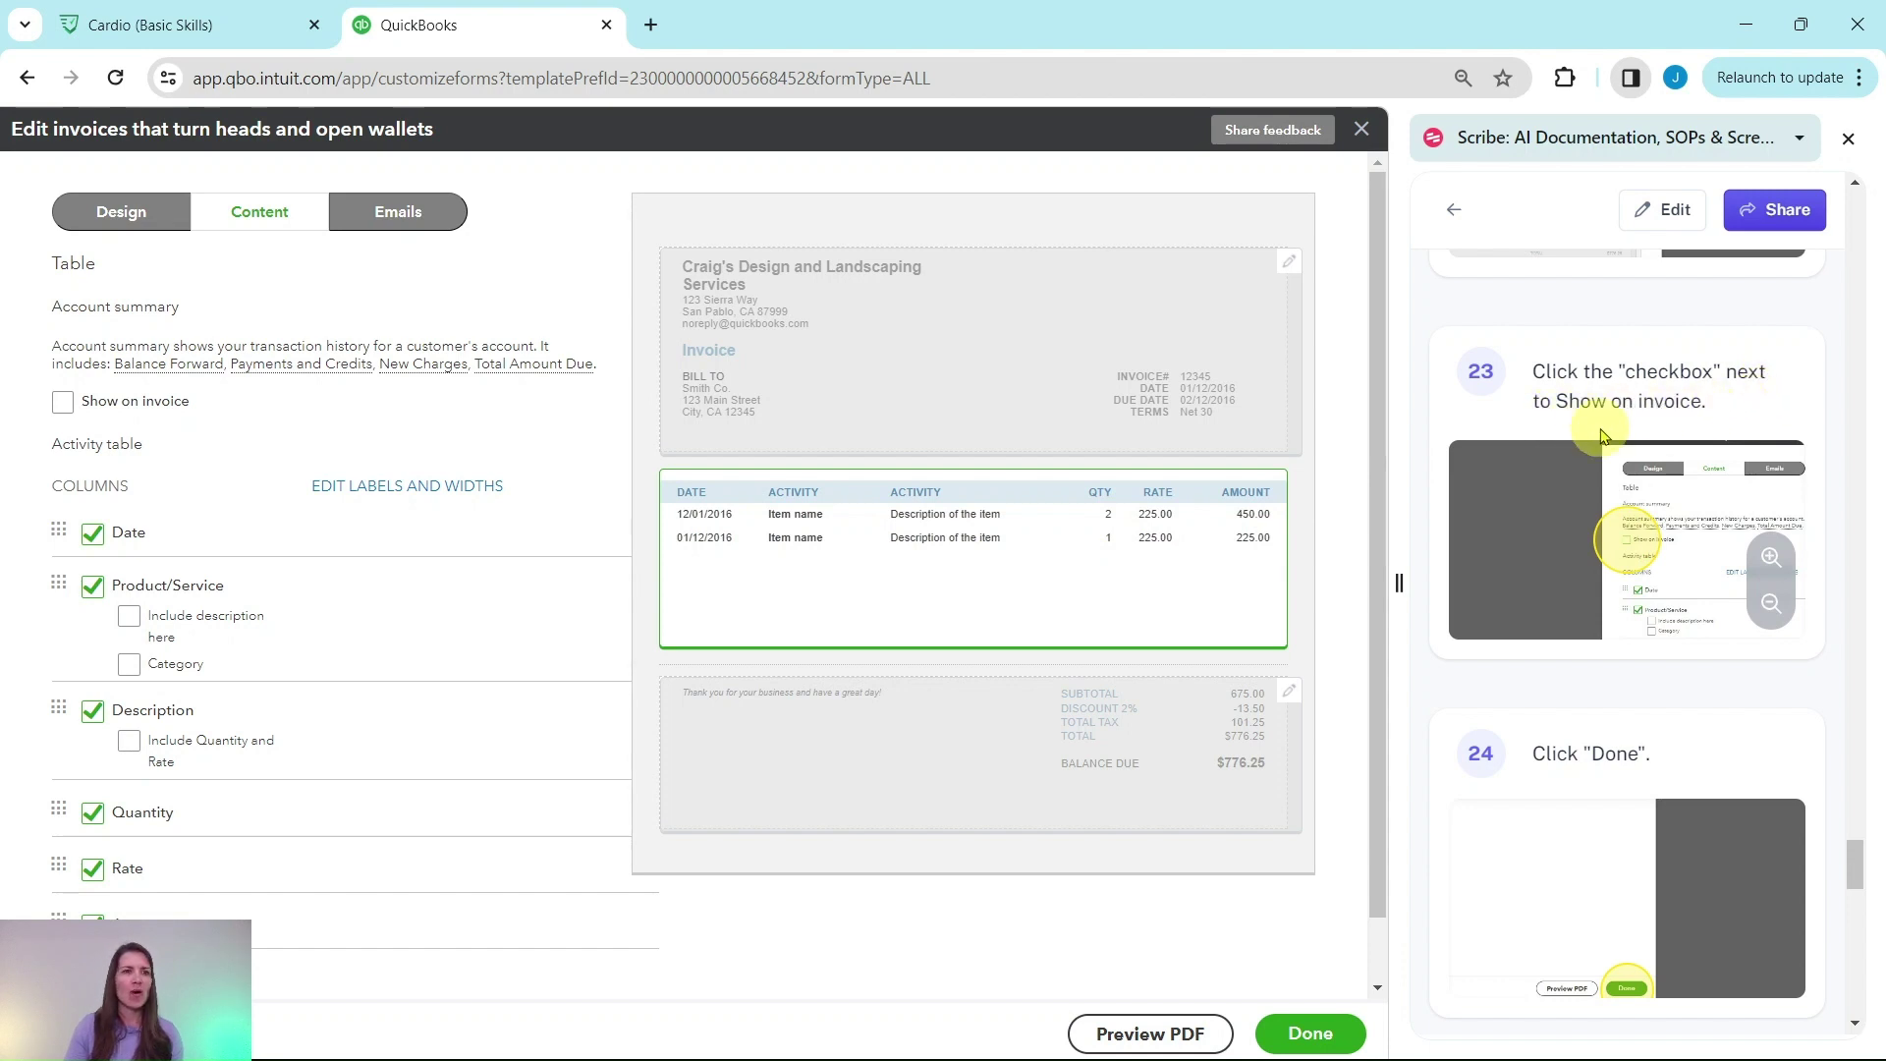
- Turn on the account summary's Show on invoice option in the invoice template and finish the customization
{"action": "left_click", "coordinate": [61, 405]}
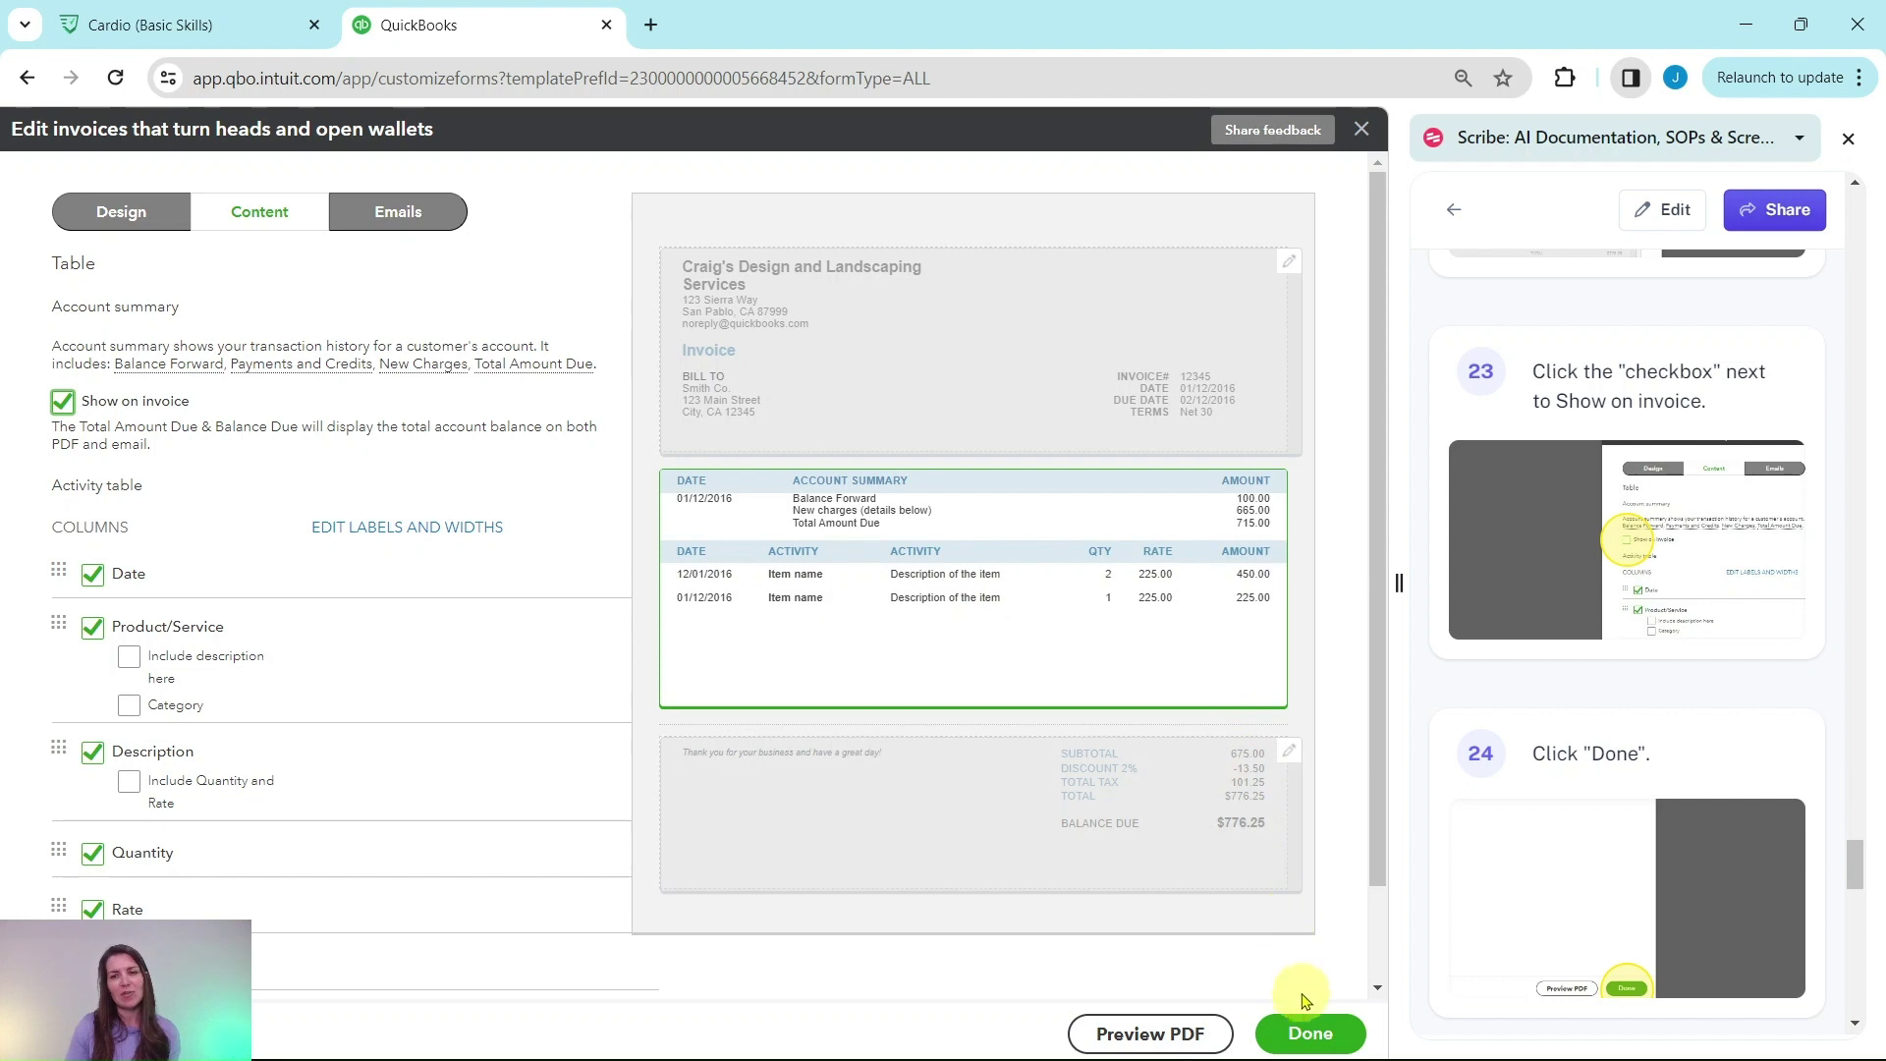
{"action": "left_click", "coordinate": [1307, 1033]}
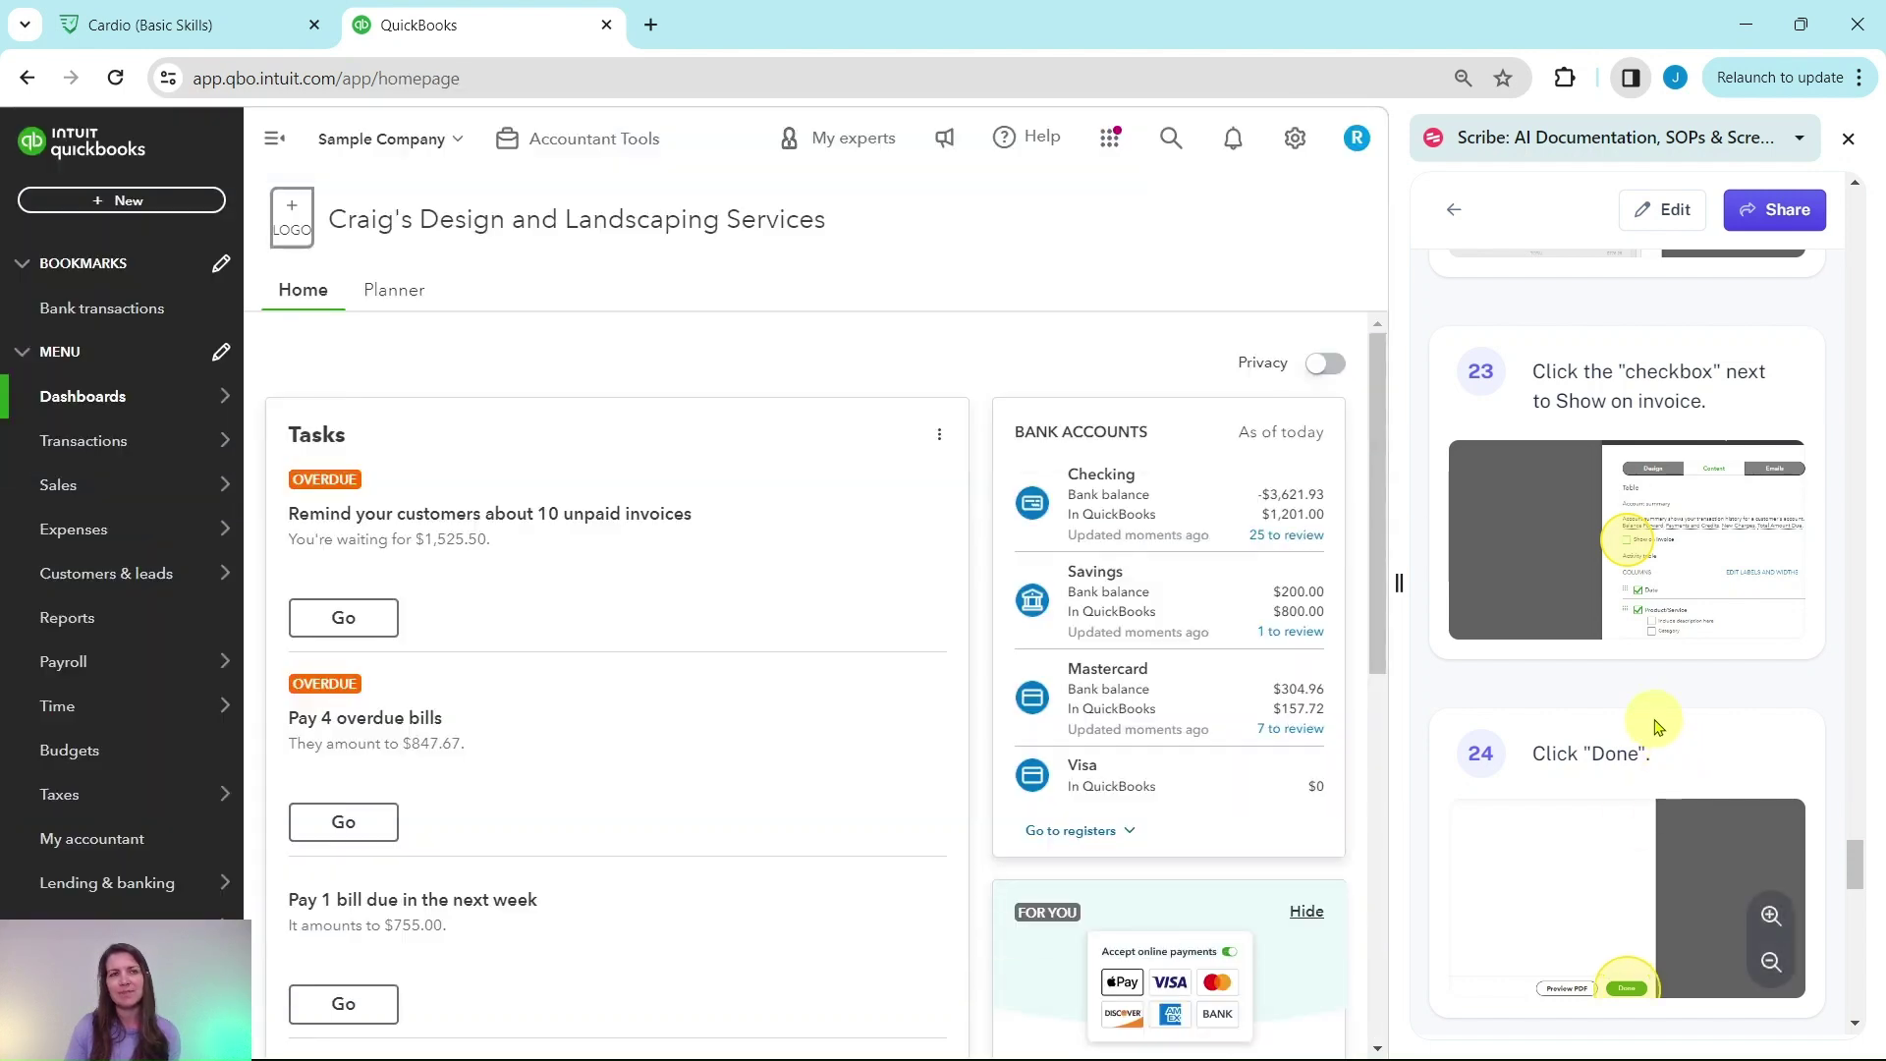
- Read the guide's note about the unsent invoice and open the Sales invoices list, as step 25 describes
{"action": "scroll", "coordinate": [1660, 742], "scroll_direction": "down", "scroll_amount": 5}
{"action": "scroll", "coordinate": [1653, 727], "scroll_direction": "down", "scroll_amount": 2}
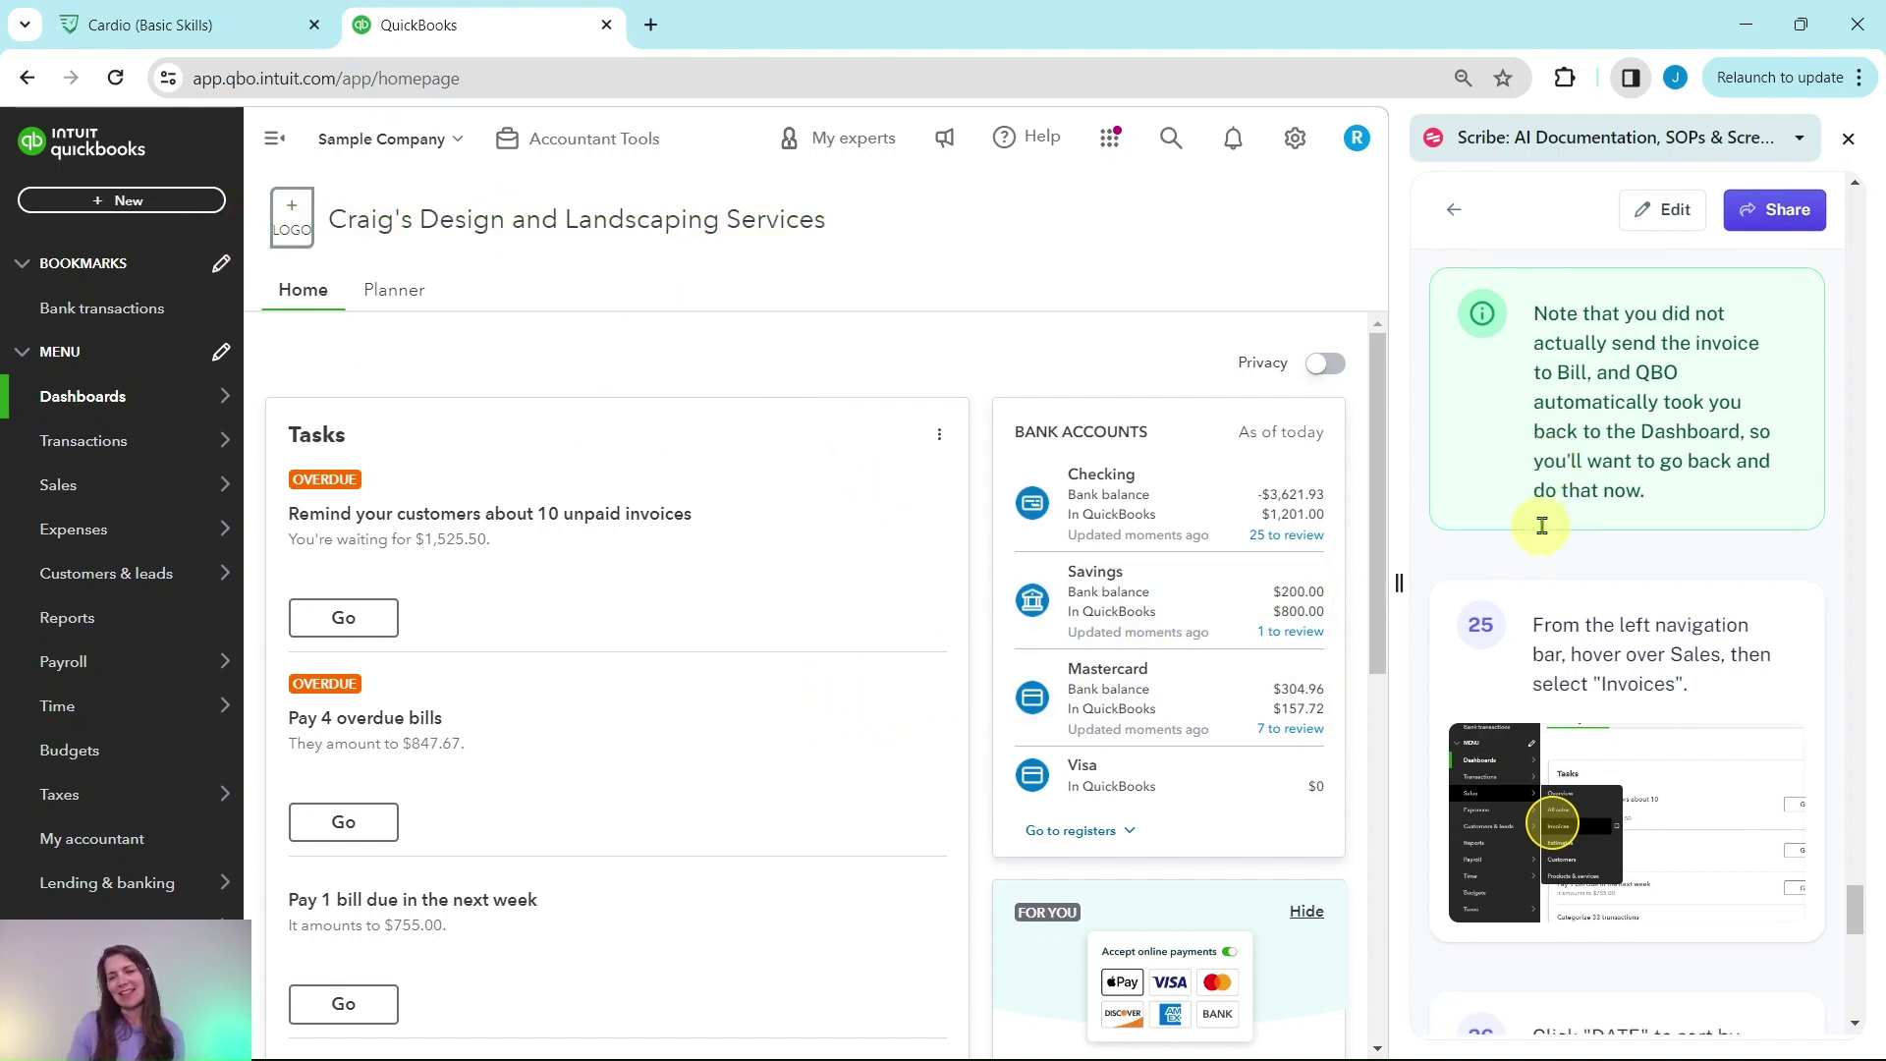
{"action": "scroll", "coordinate": [1550, 544], "scroll_direction": "down", "scroll_amount": 4}
{"action": "scroll", "coordinate": [1547, 491], "scroll_direction": "up", "scroll_amount": 3}
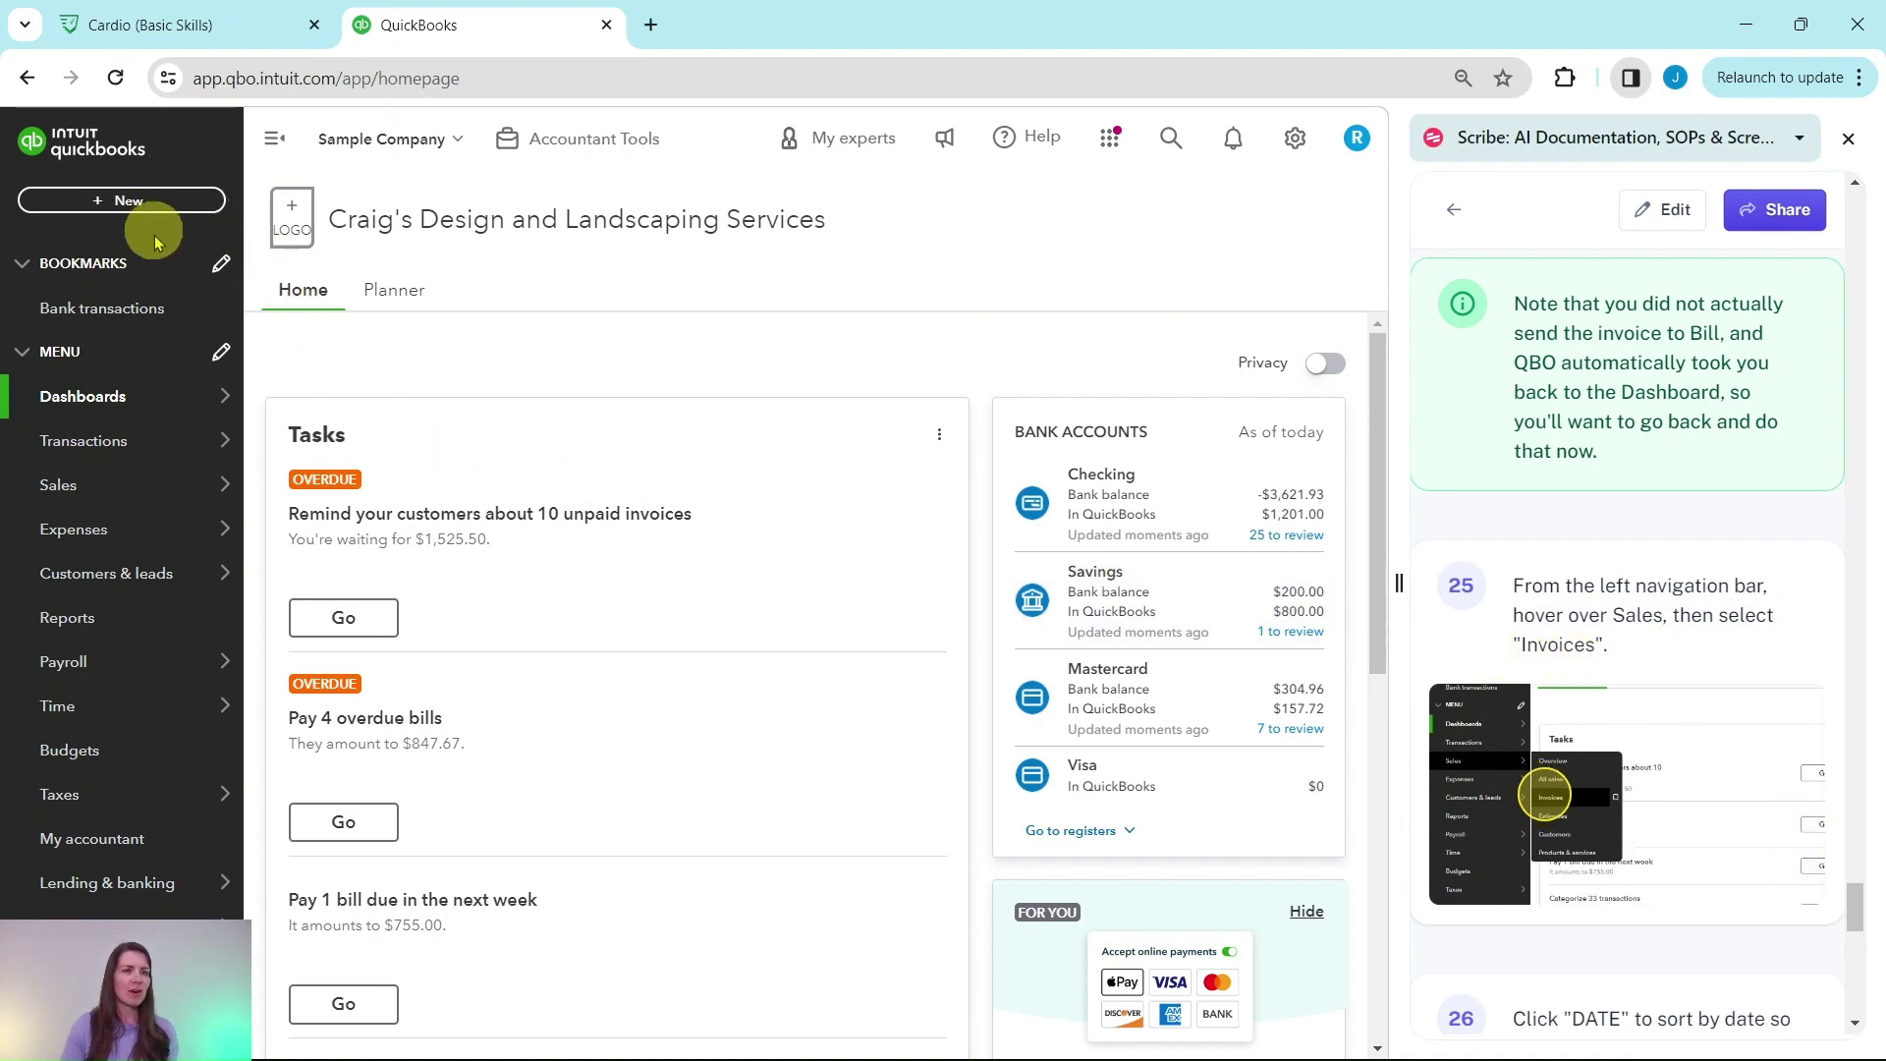
{"action": "mouse_move", "coordinate": [59, 486]}
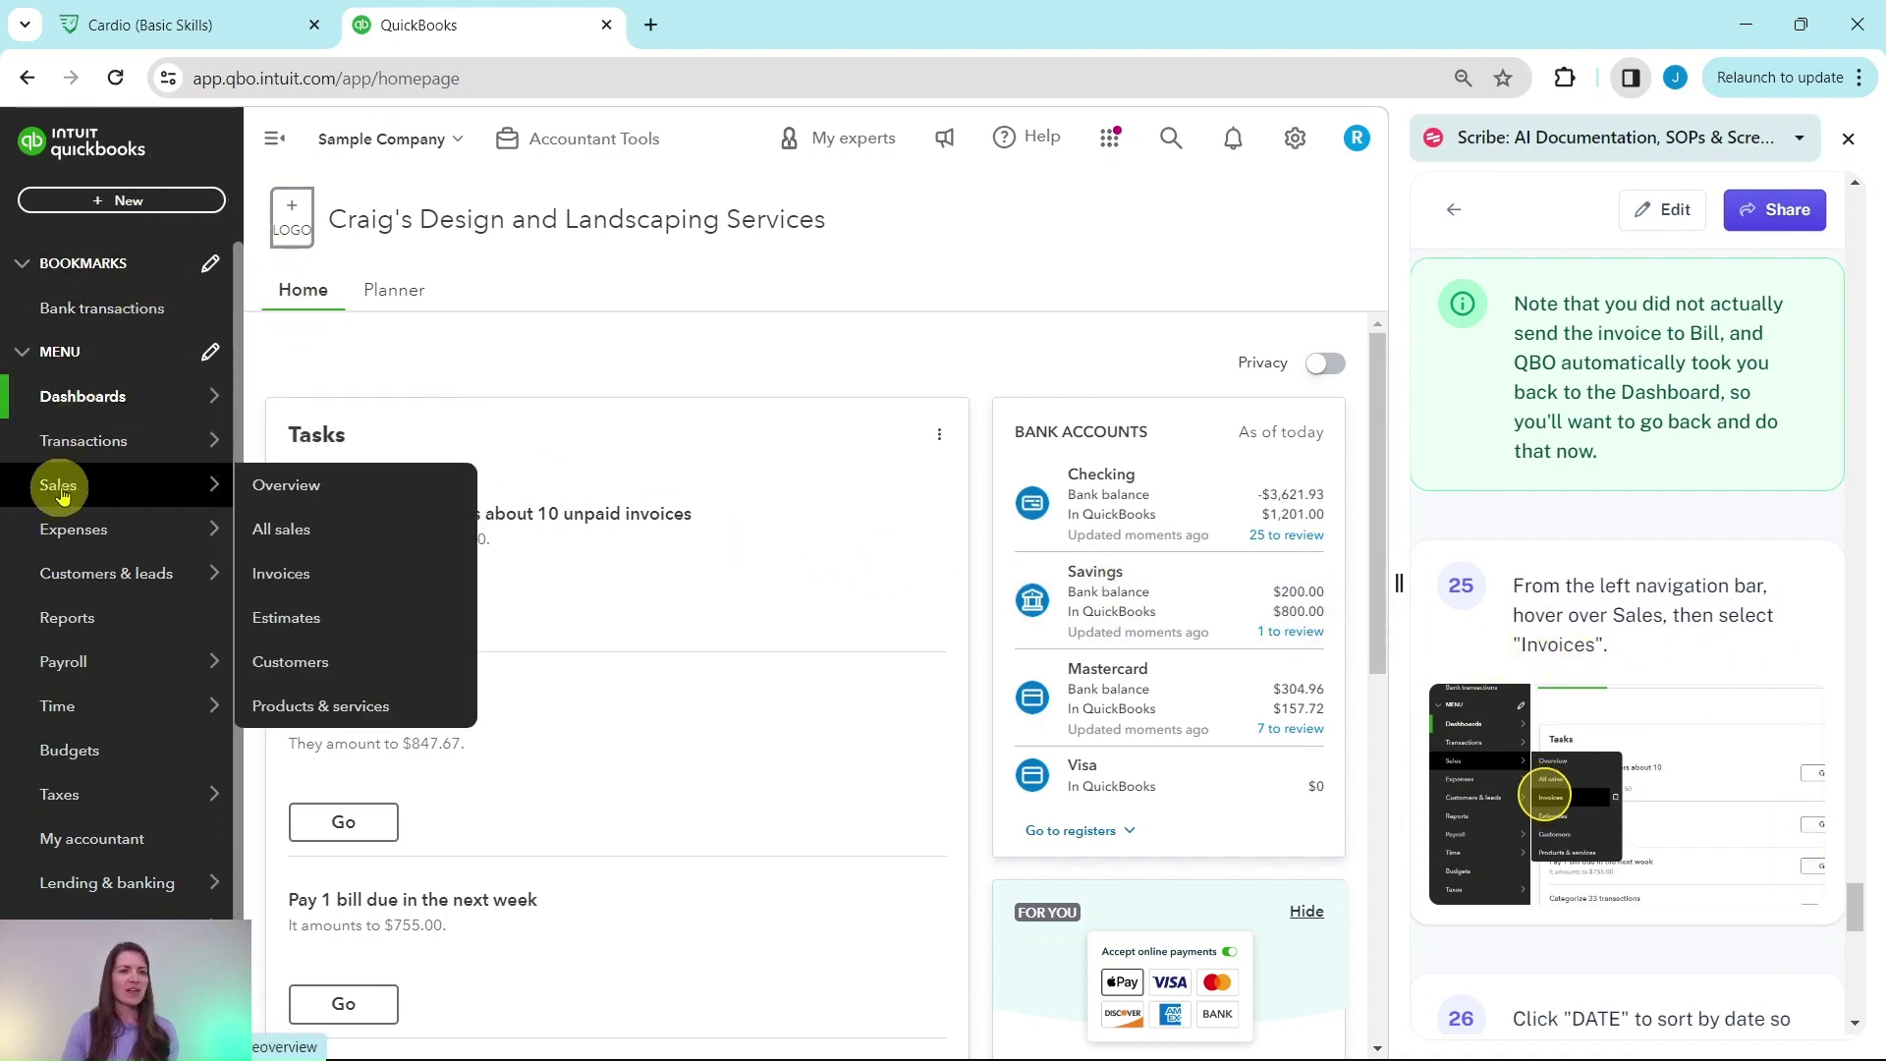
{"action": "left_click", "coordinate": [284, 580]}
- Sort the invoices list by date with the newest first, following step 26 of the guide
{"action": "scroll", "coordinate": [1645, 466], "scroll_direction": "down", "scroll_amount": 3}
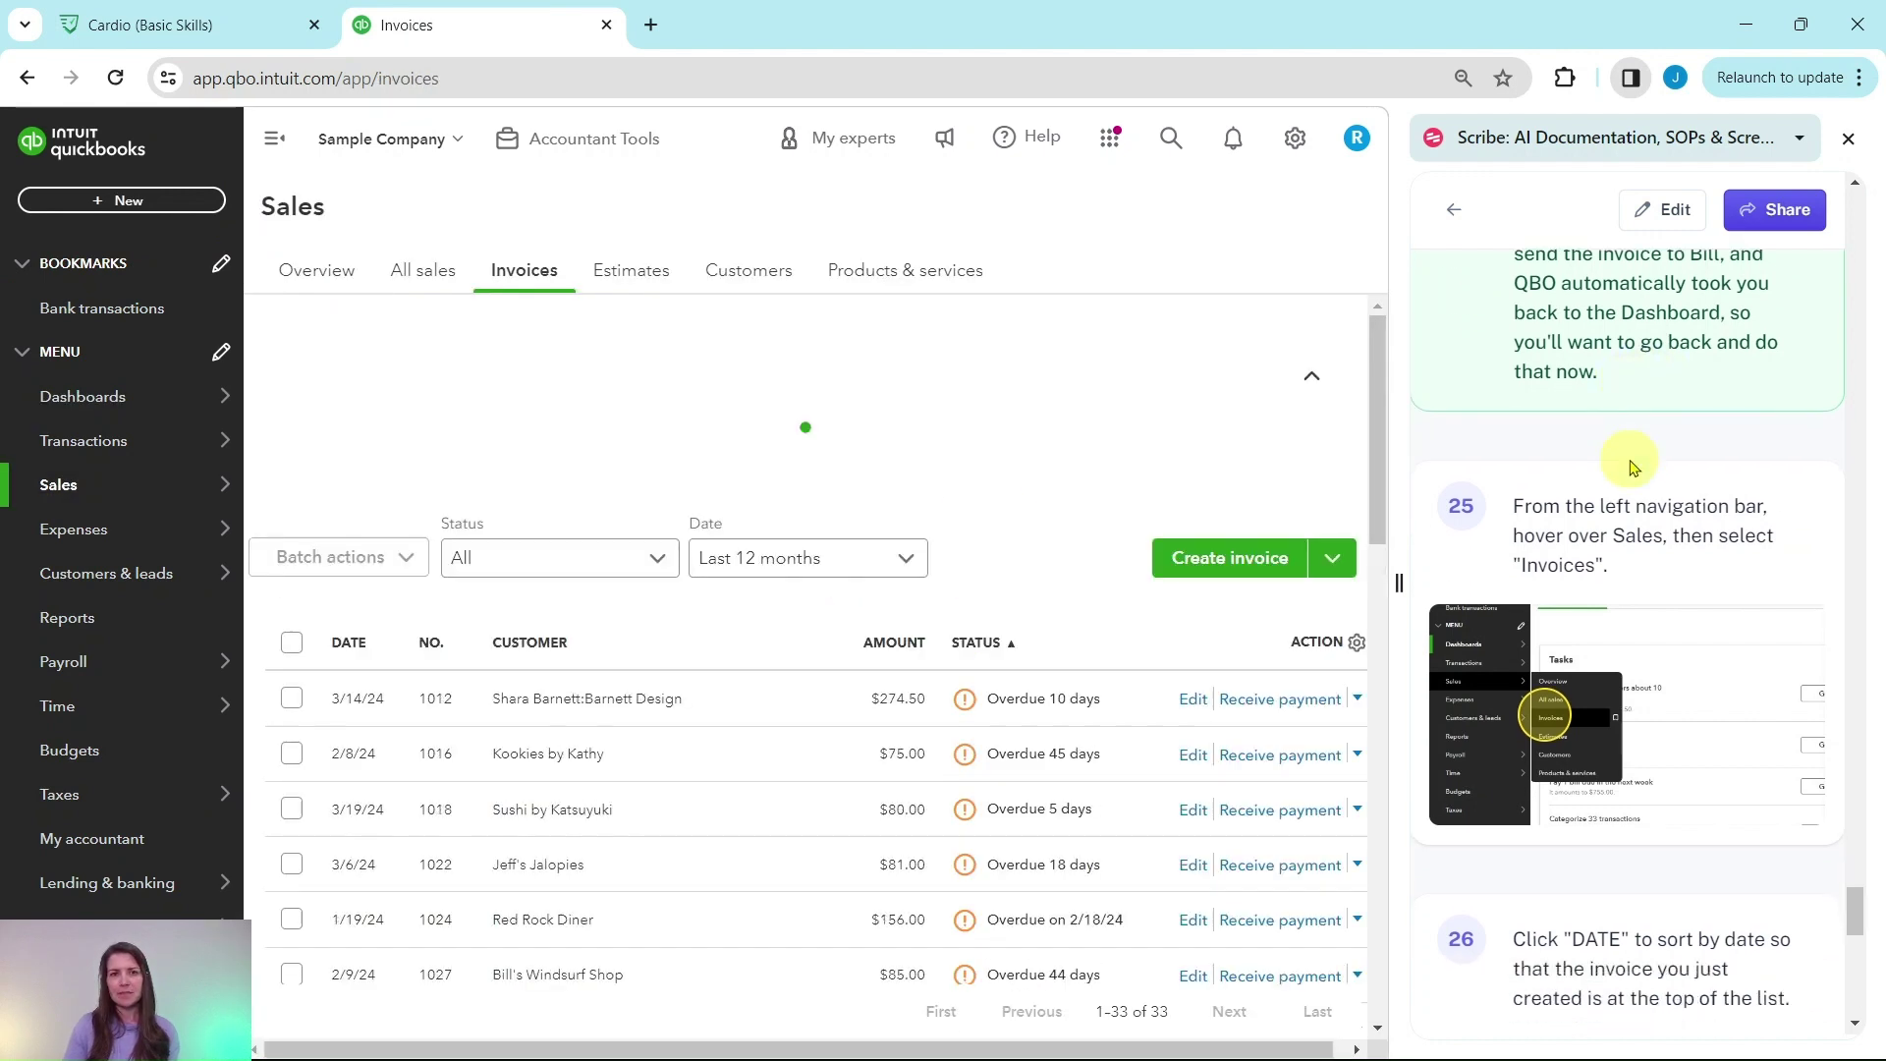
{"action": "scroll", "coordinate": [1641, 462], "scroll_direction": "down", "scroll_amount": 5}
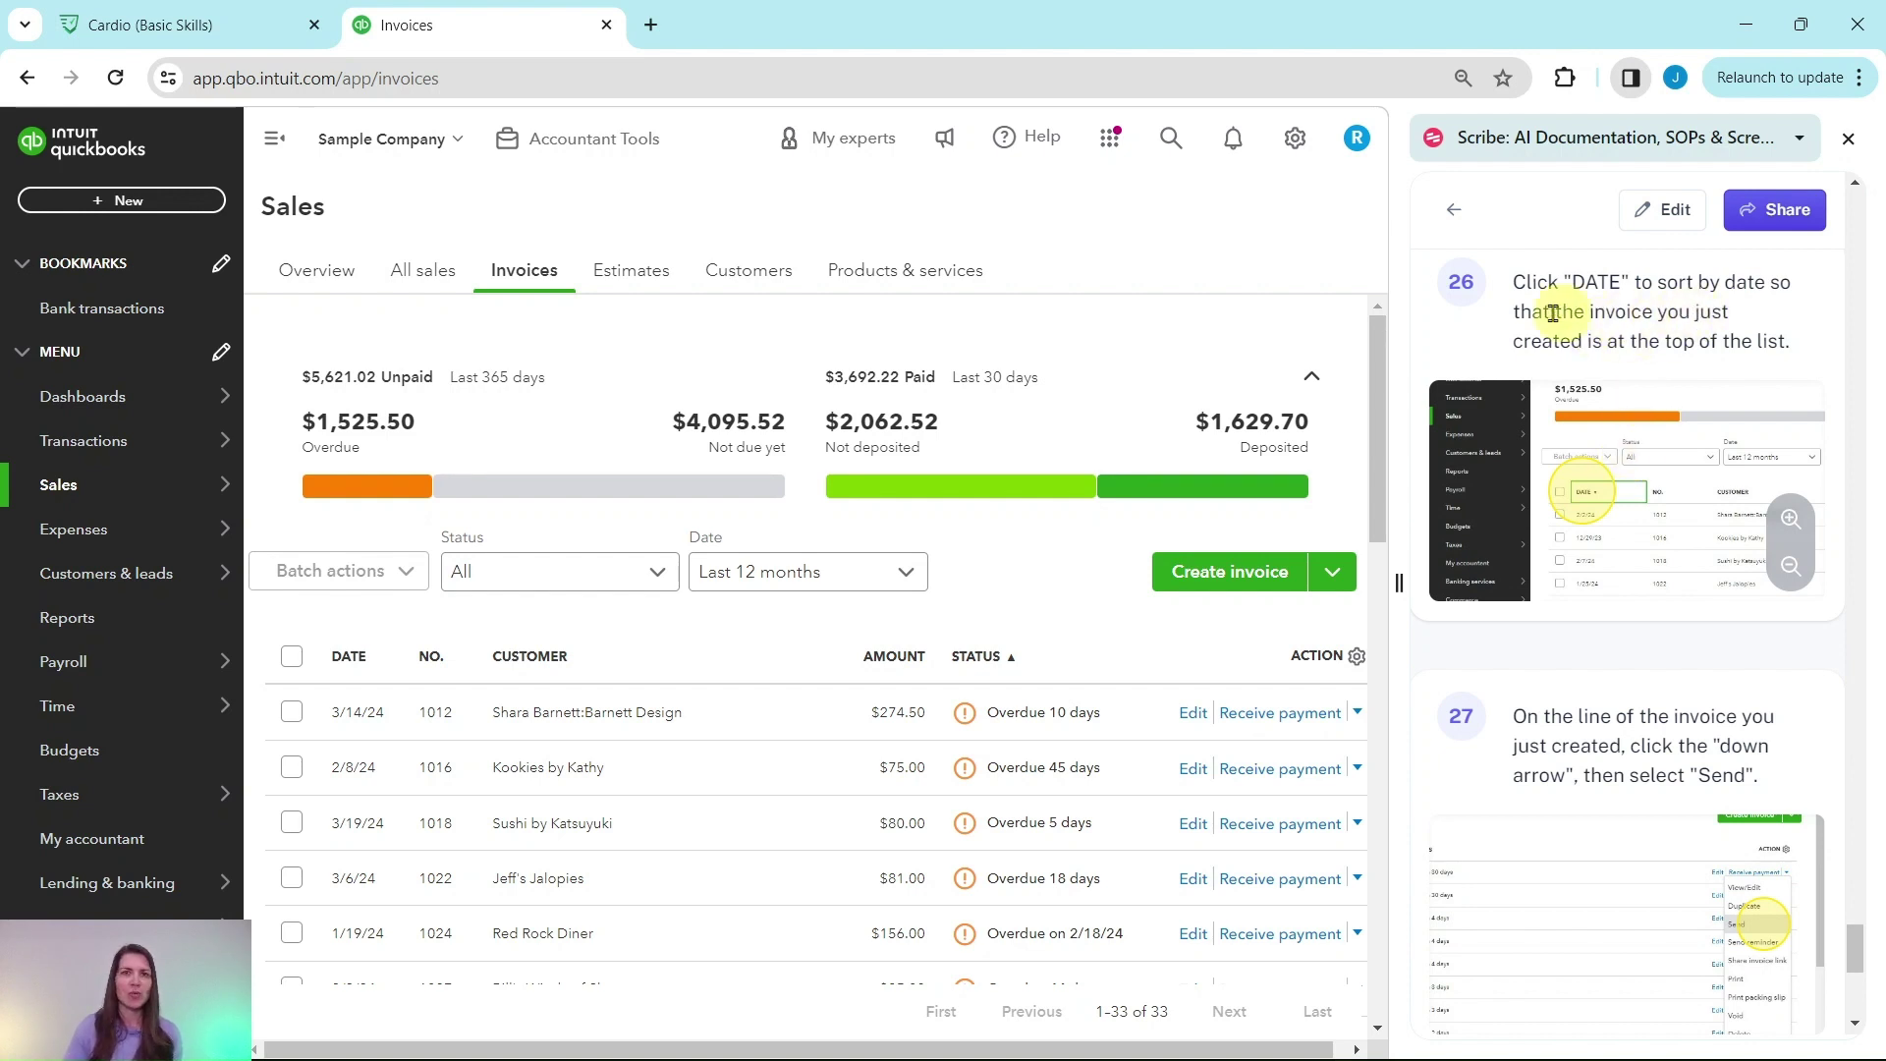
{"action": "left_click", "coordinate": [349, 656]}
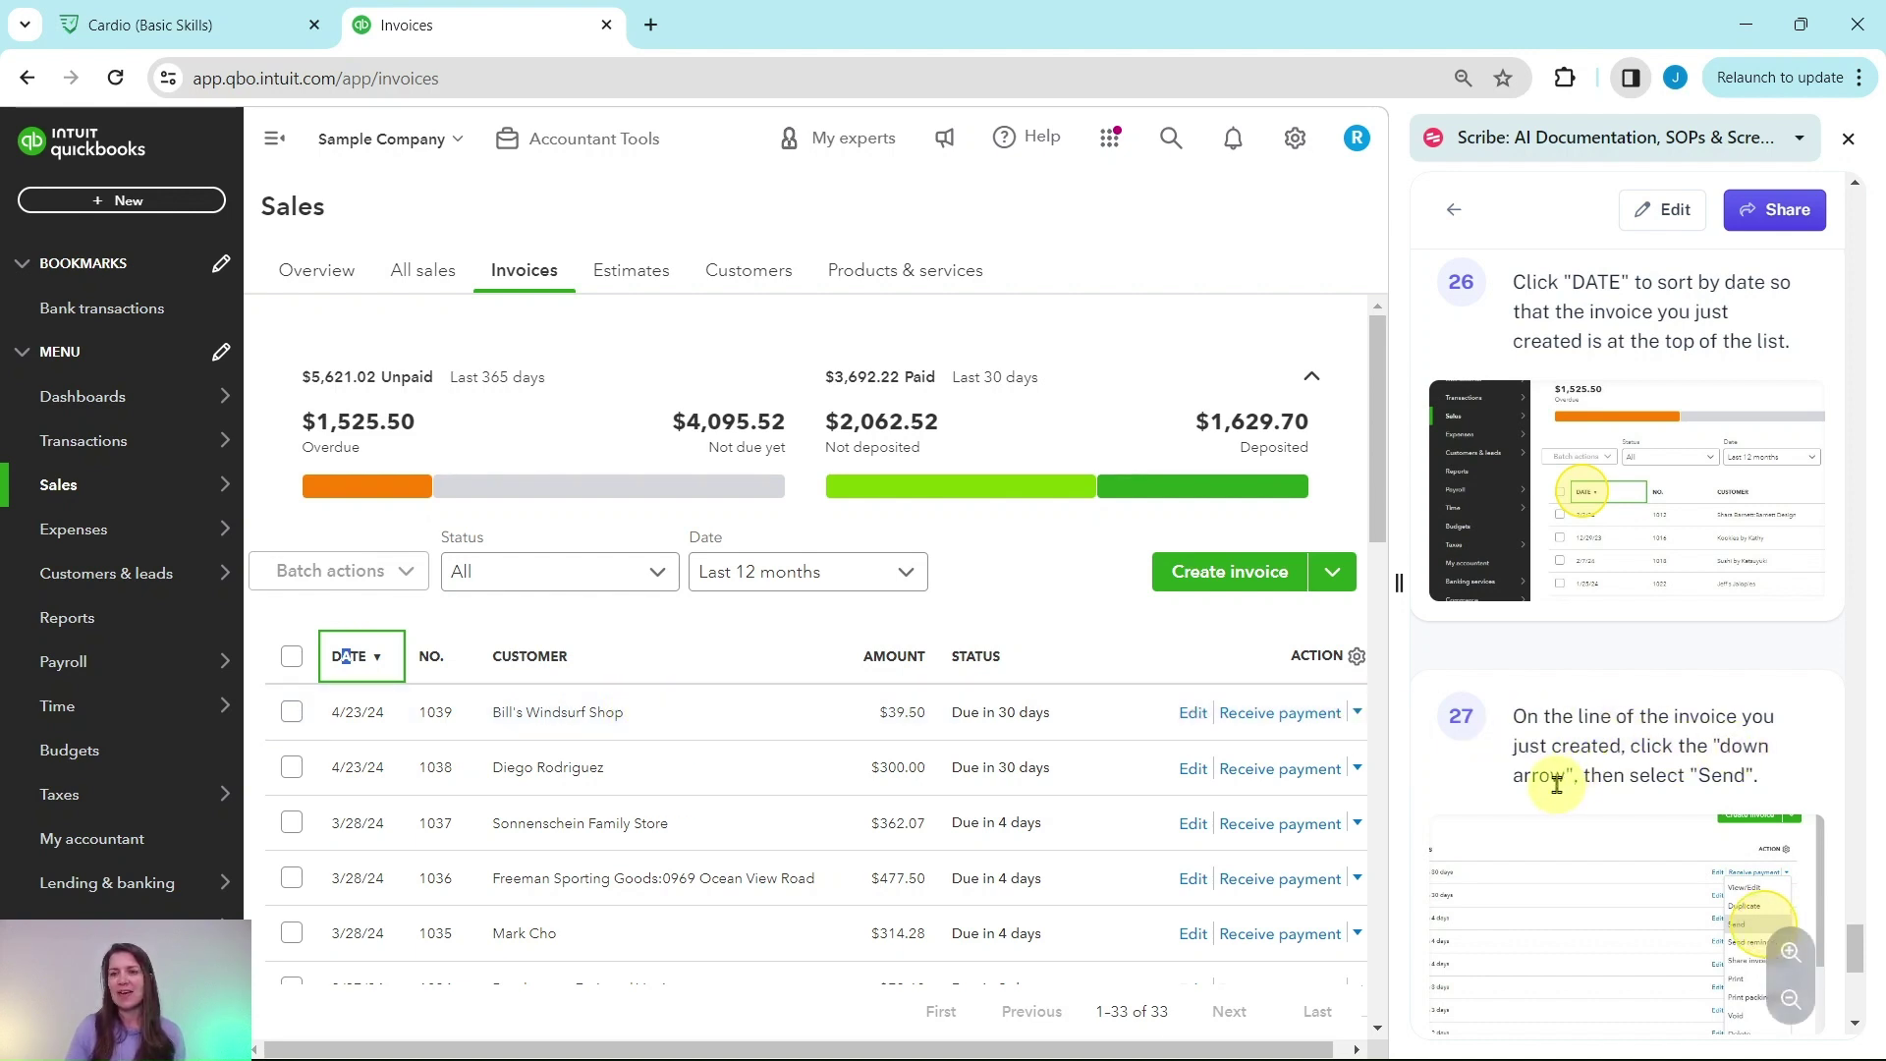
- Open the send form for the newest Bill's Windsurf Shop invoice, review its preview with the guide's final note, and close it without sending
{"action": "scroll", "coordinate": [1612, 774], "scroll_direction": "down", "scroll_amount": 3}
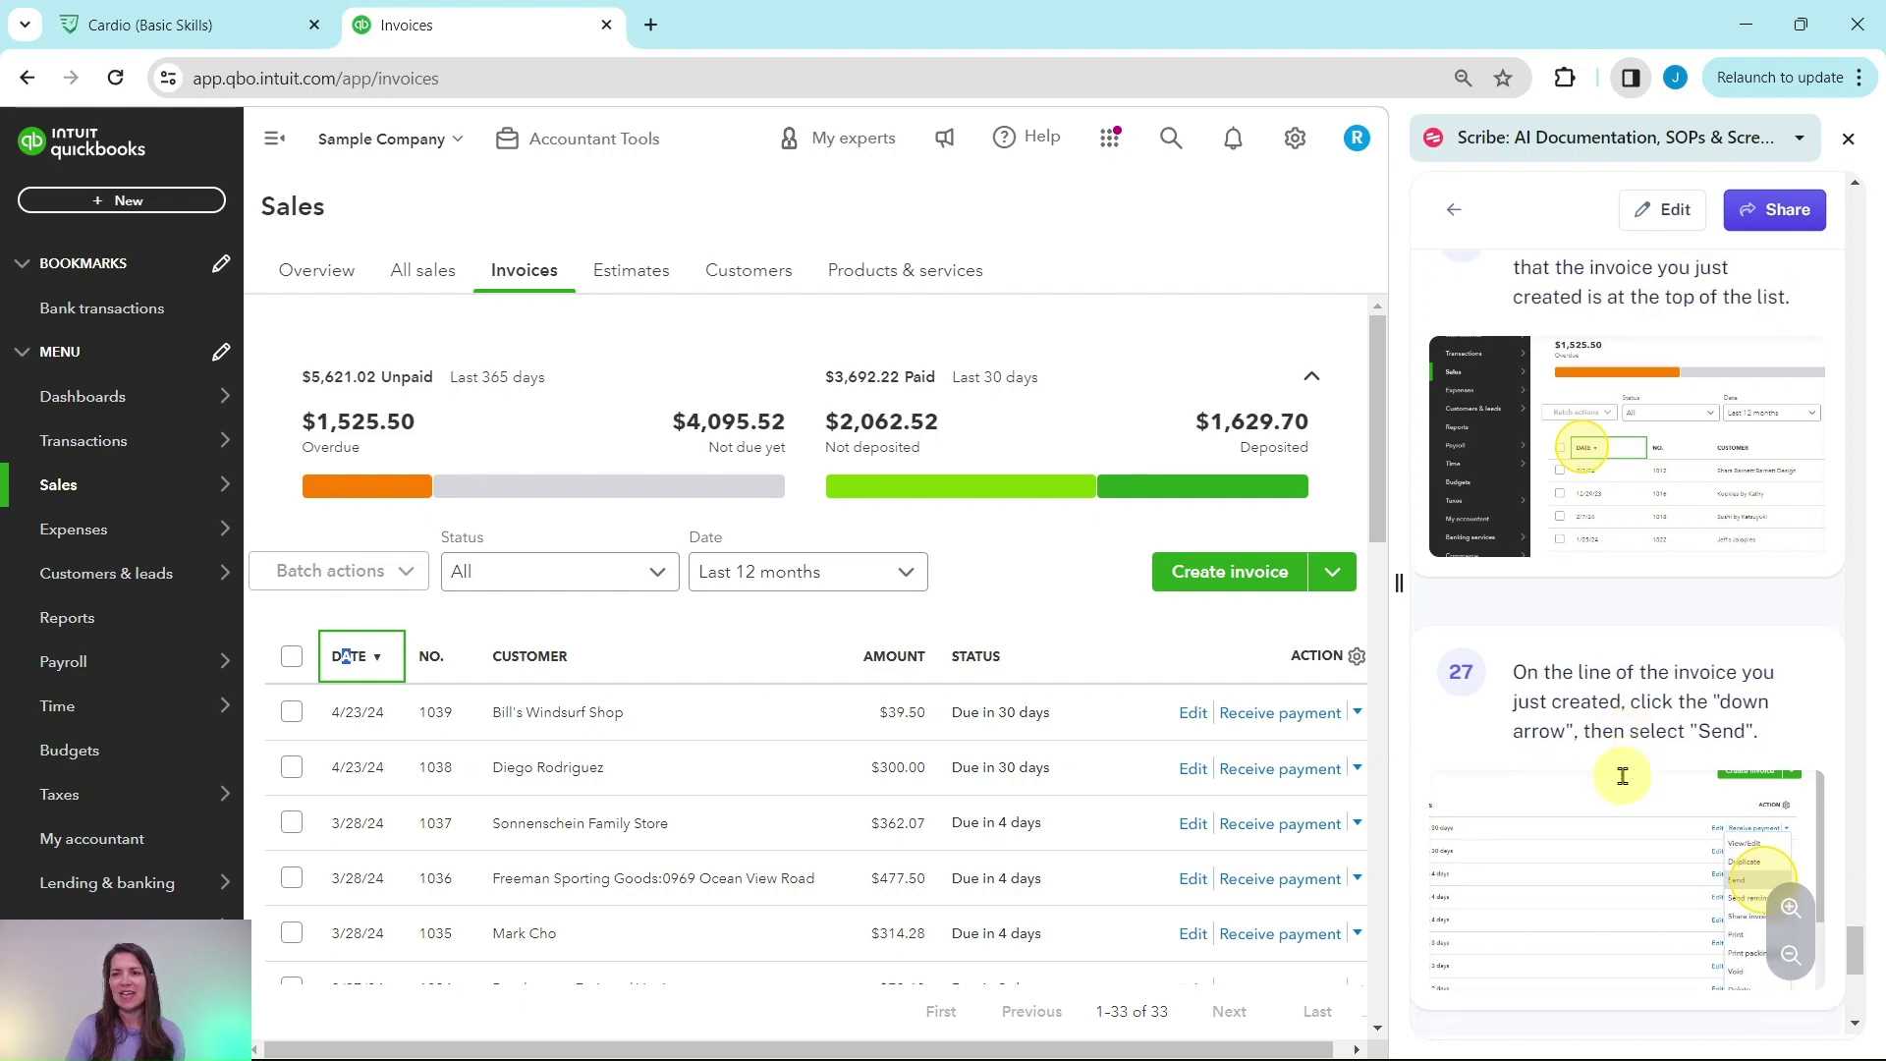
{"action": "left_click_drag", "start_coordinate": [1204, 1047], "coordinate": [1224, 1047]}
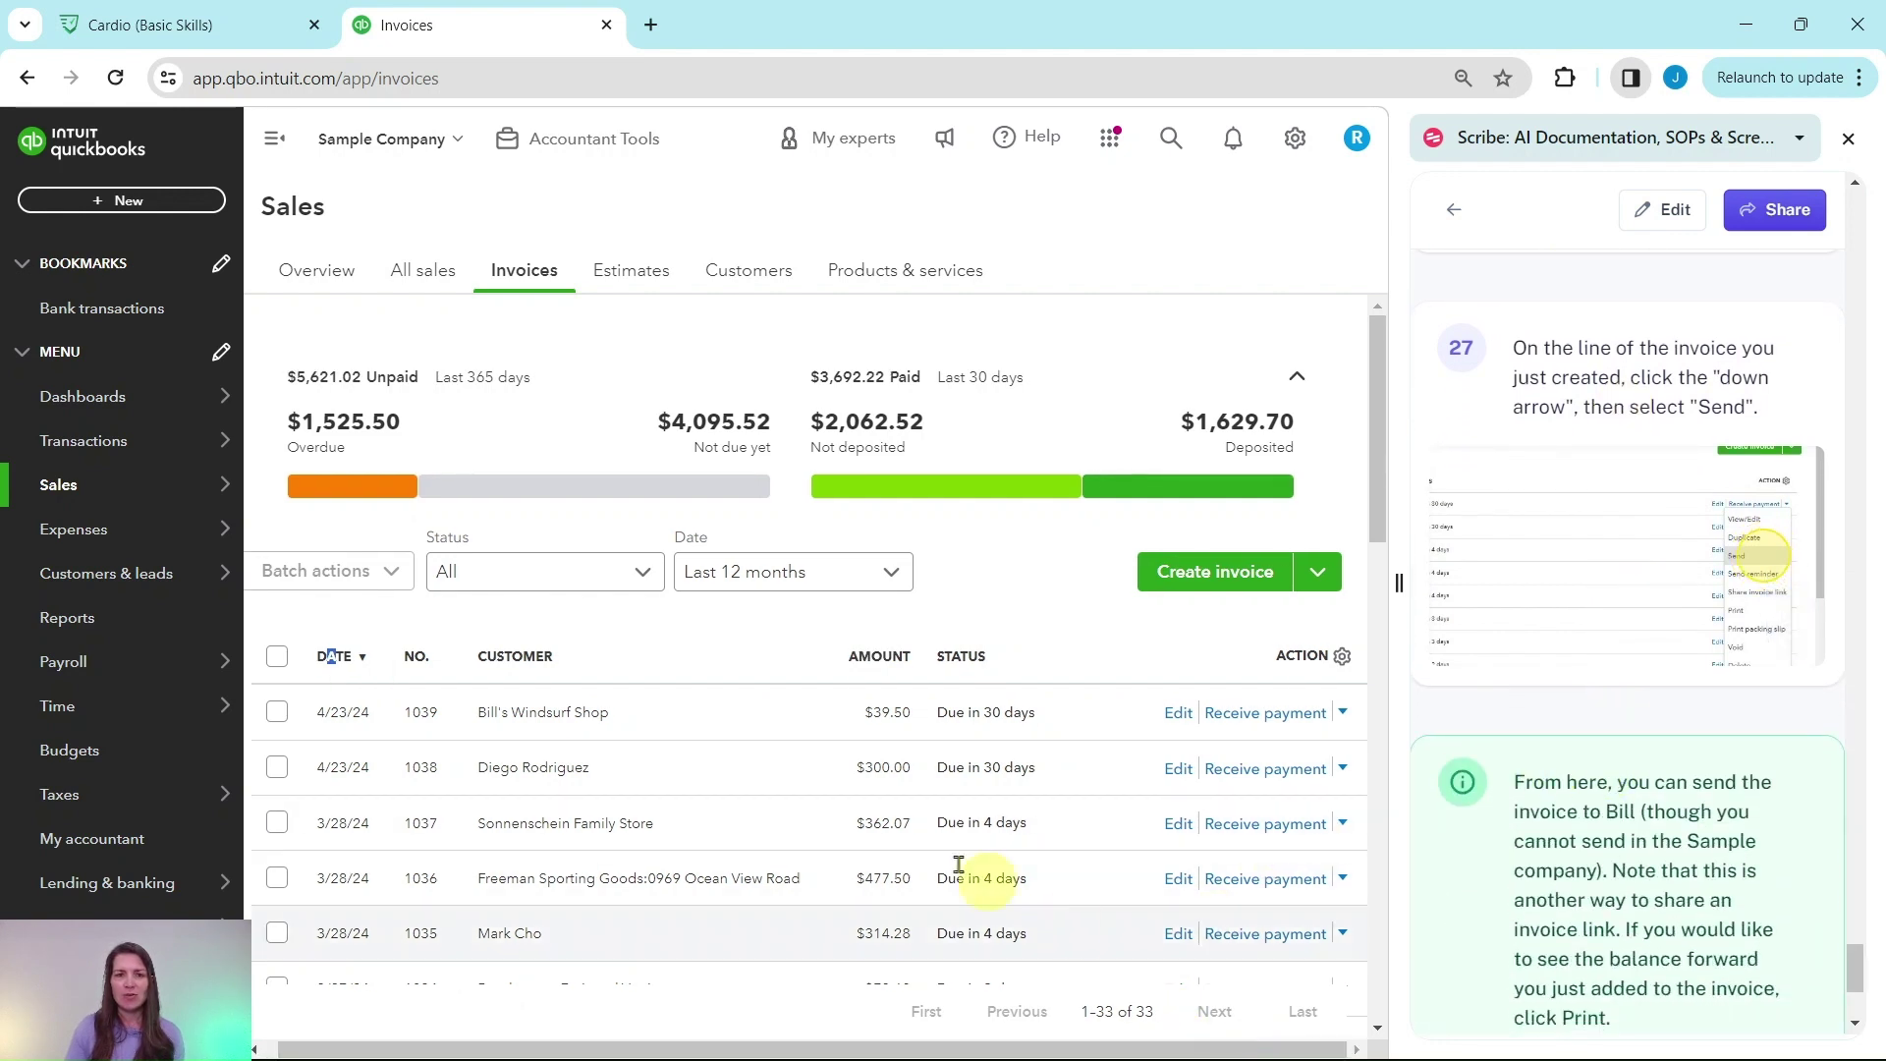
{"action": "left_click", "coordinate": [1344, 715]}
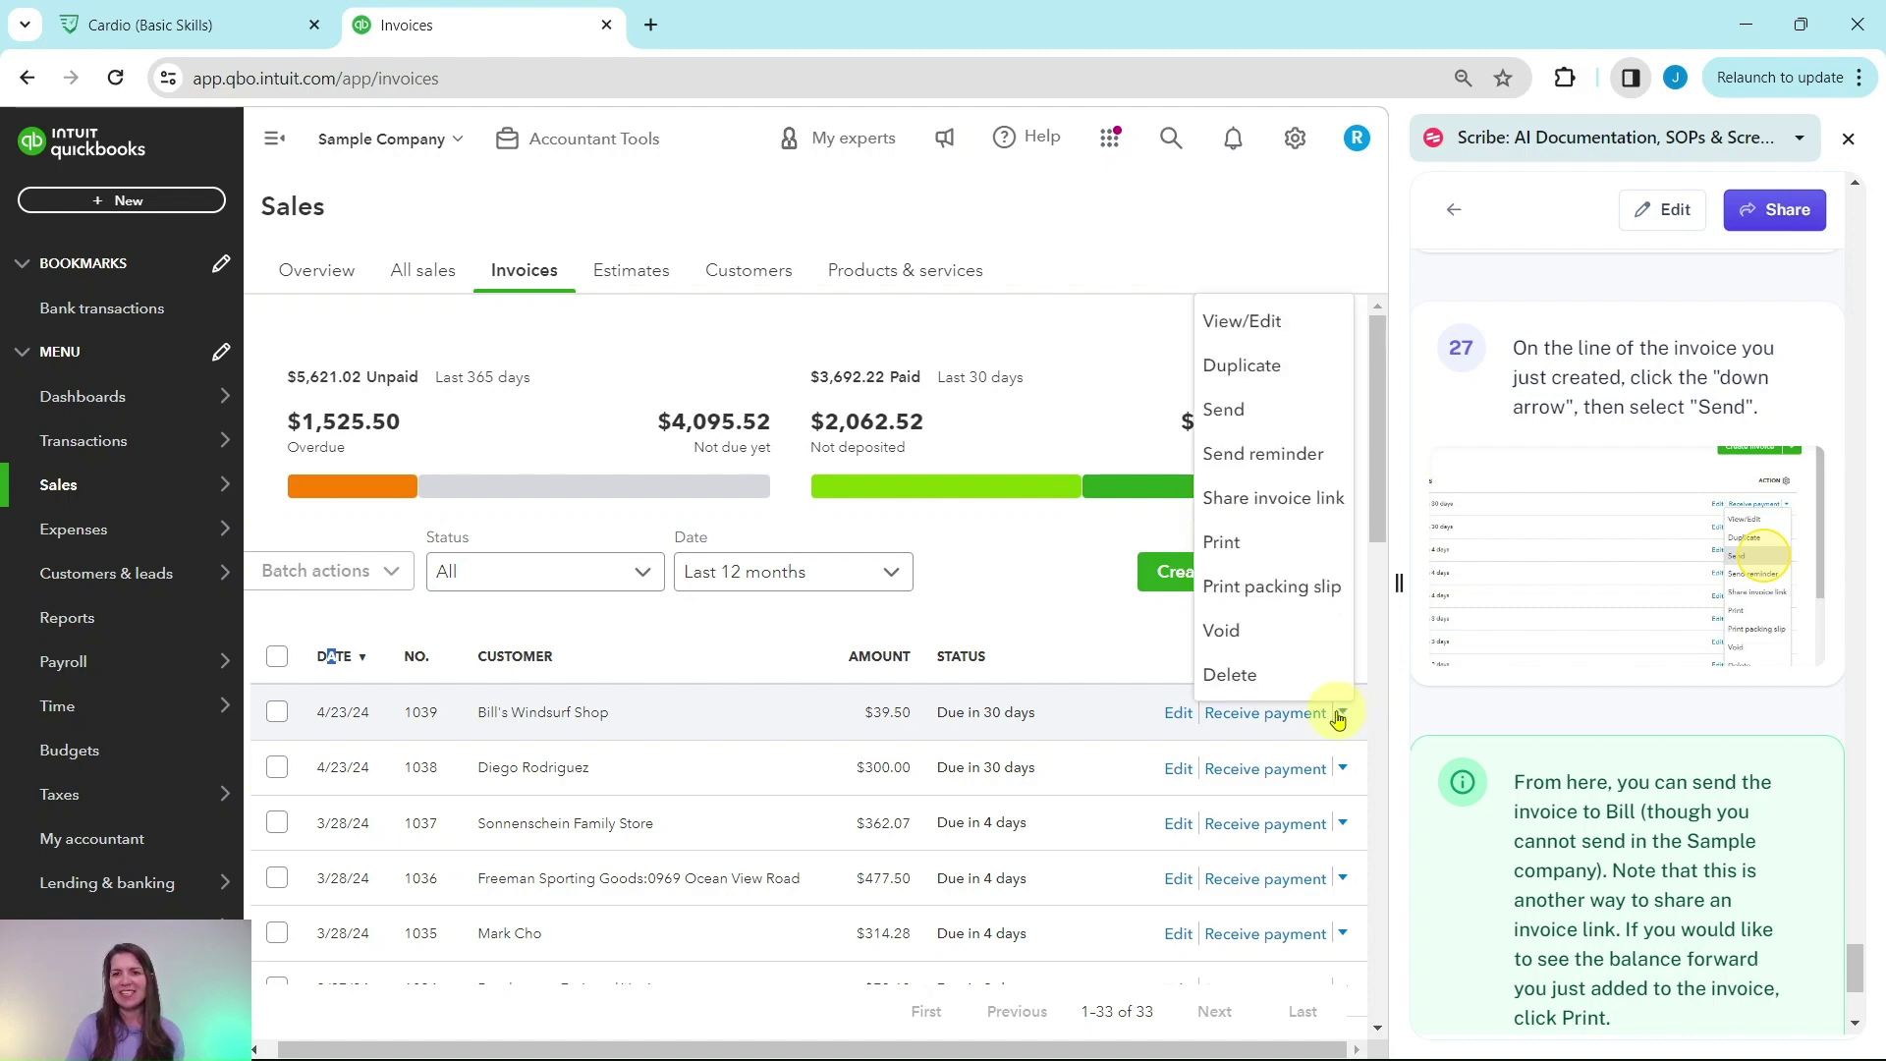
{"action": "left_click", "coordinate": [1240, 423]}
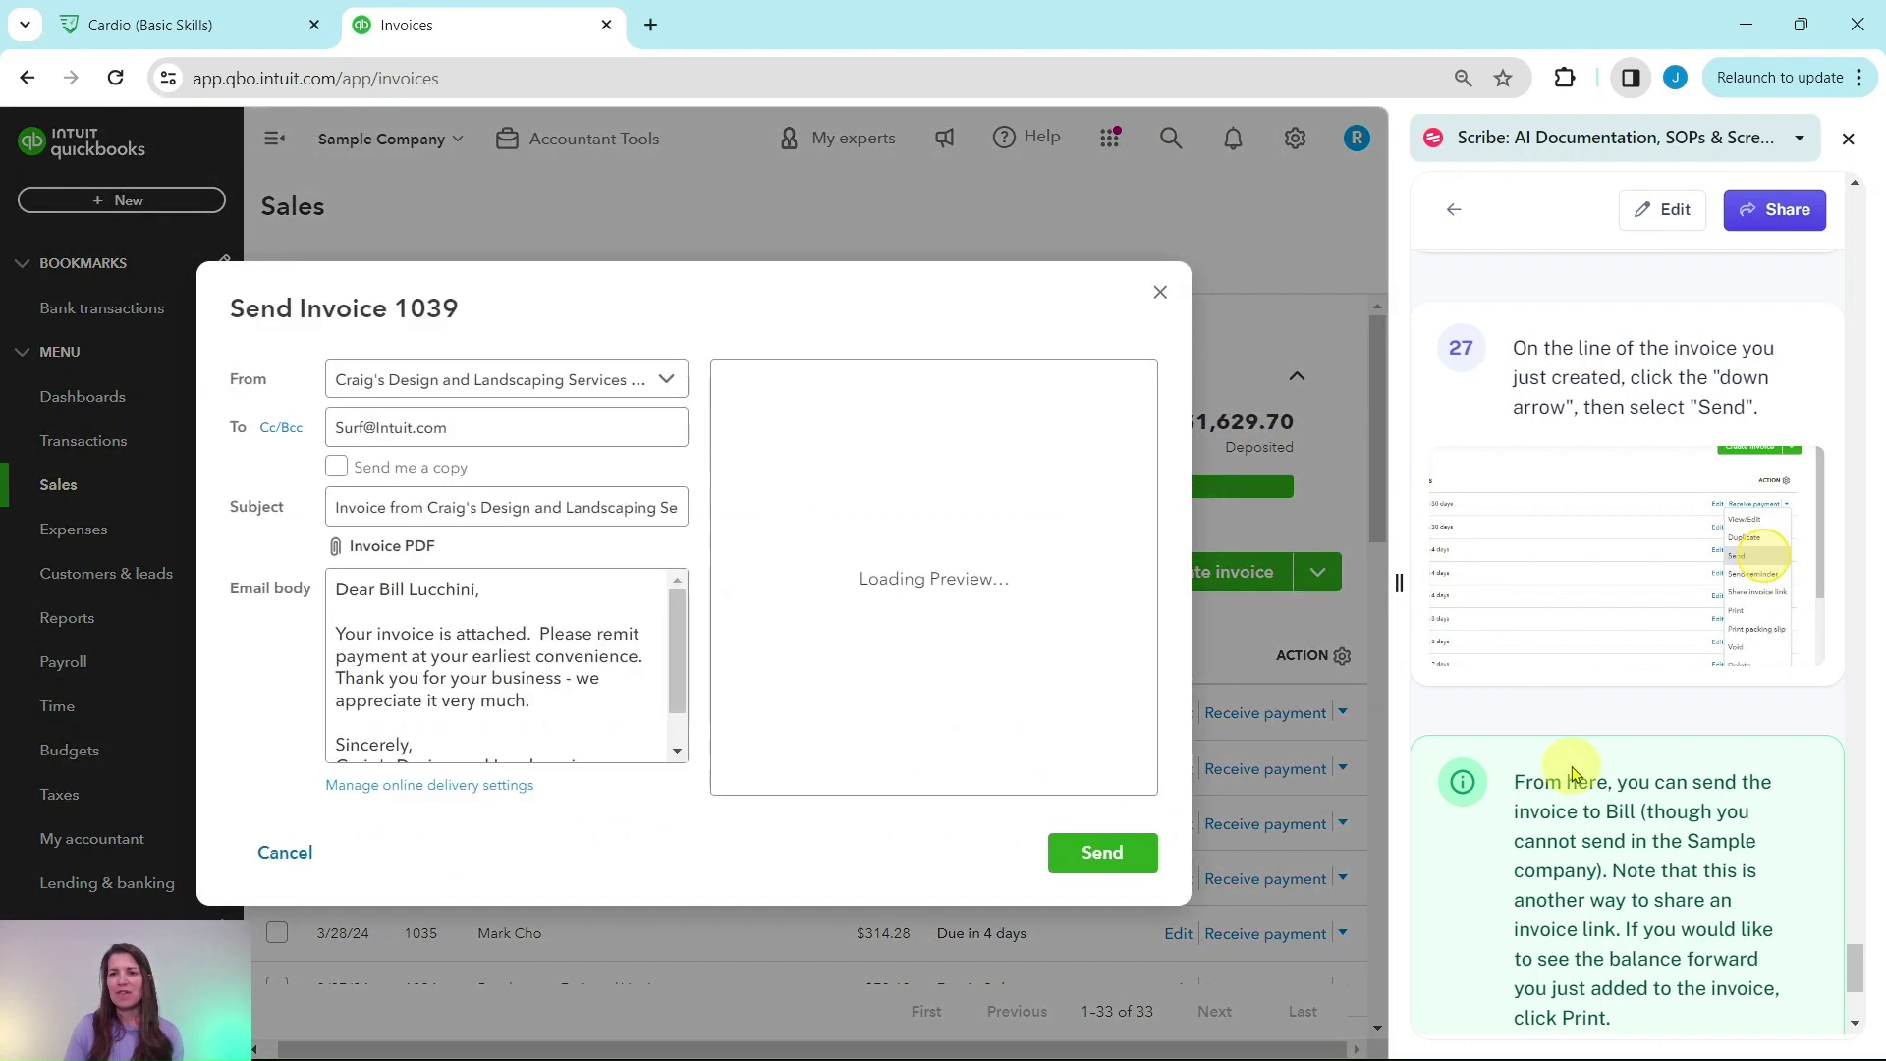
{"action": "scroll", "coordinate": [1621, 756], "scroll_direction": "down", "scroll_amount": 3}
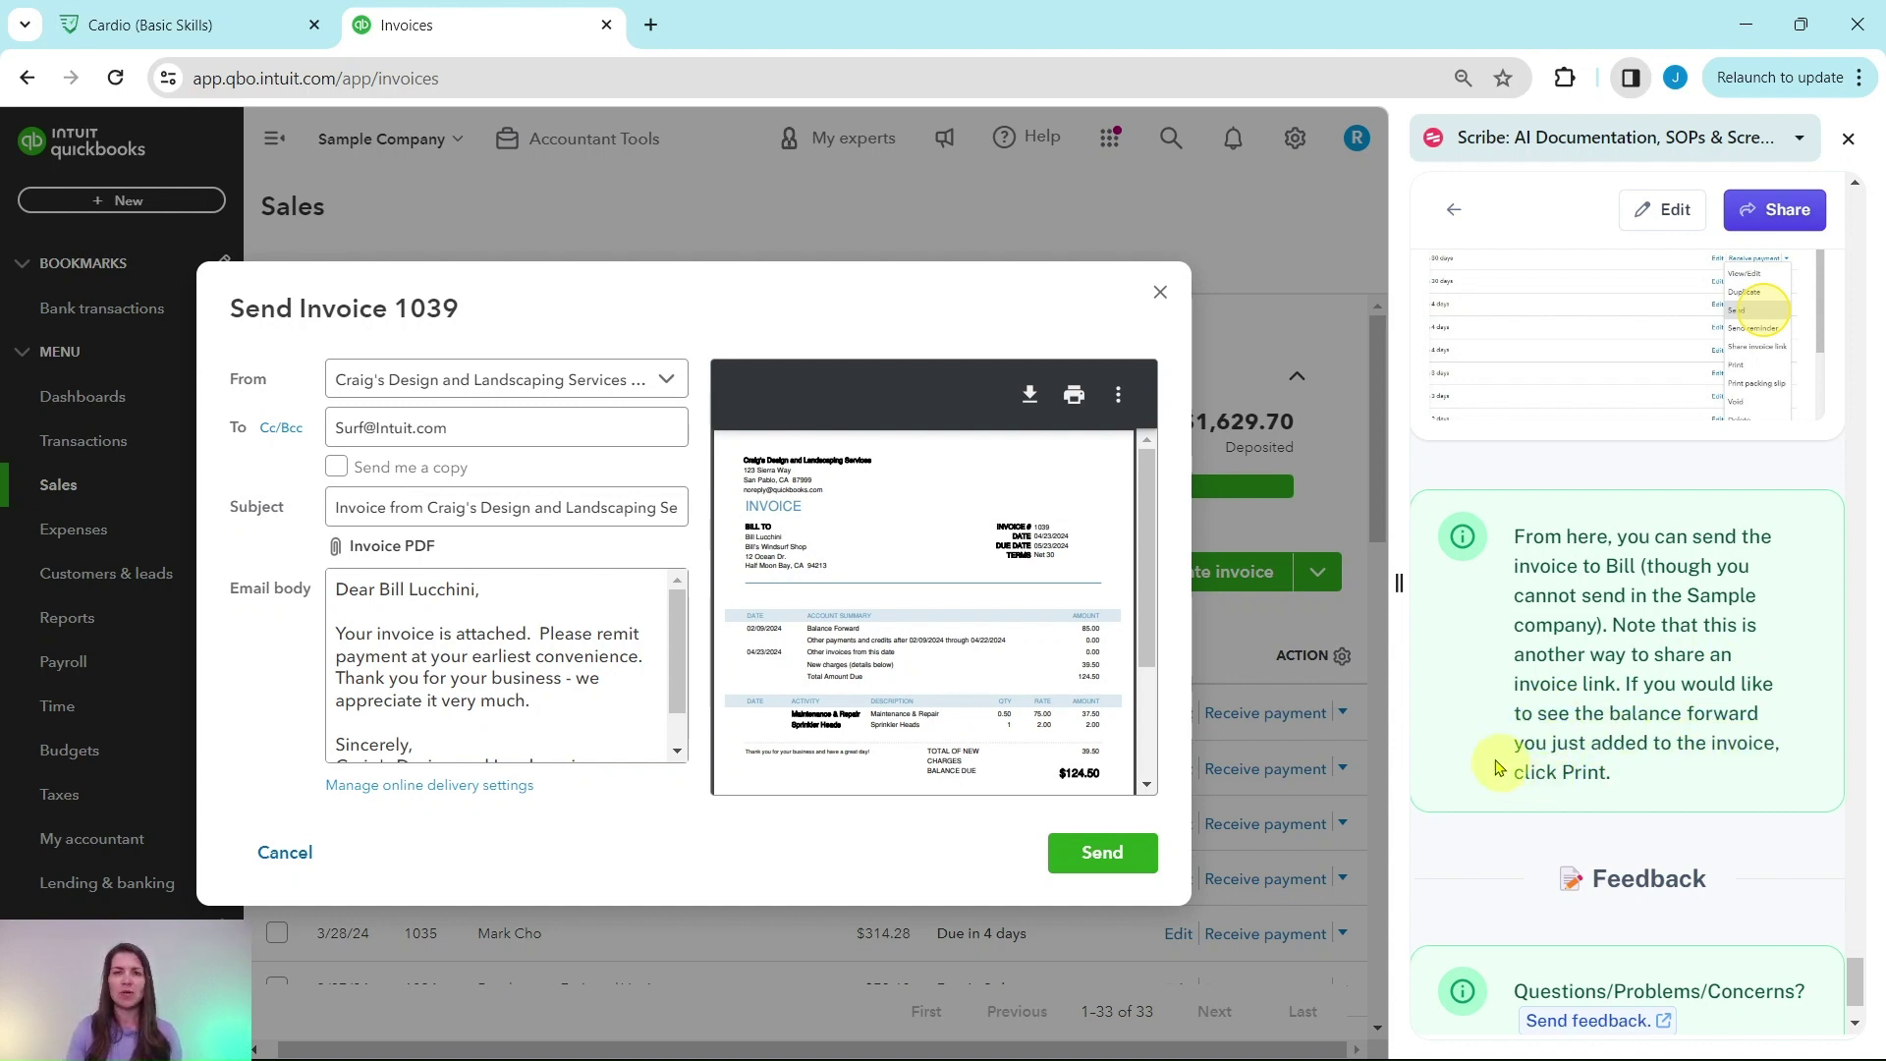
{"action": "left_click", "coordinate": [1163, 297]}
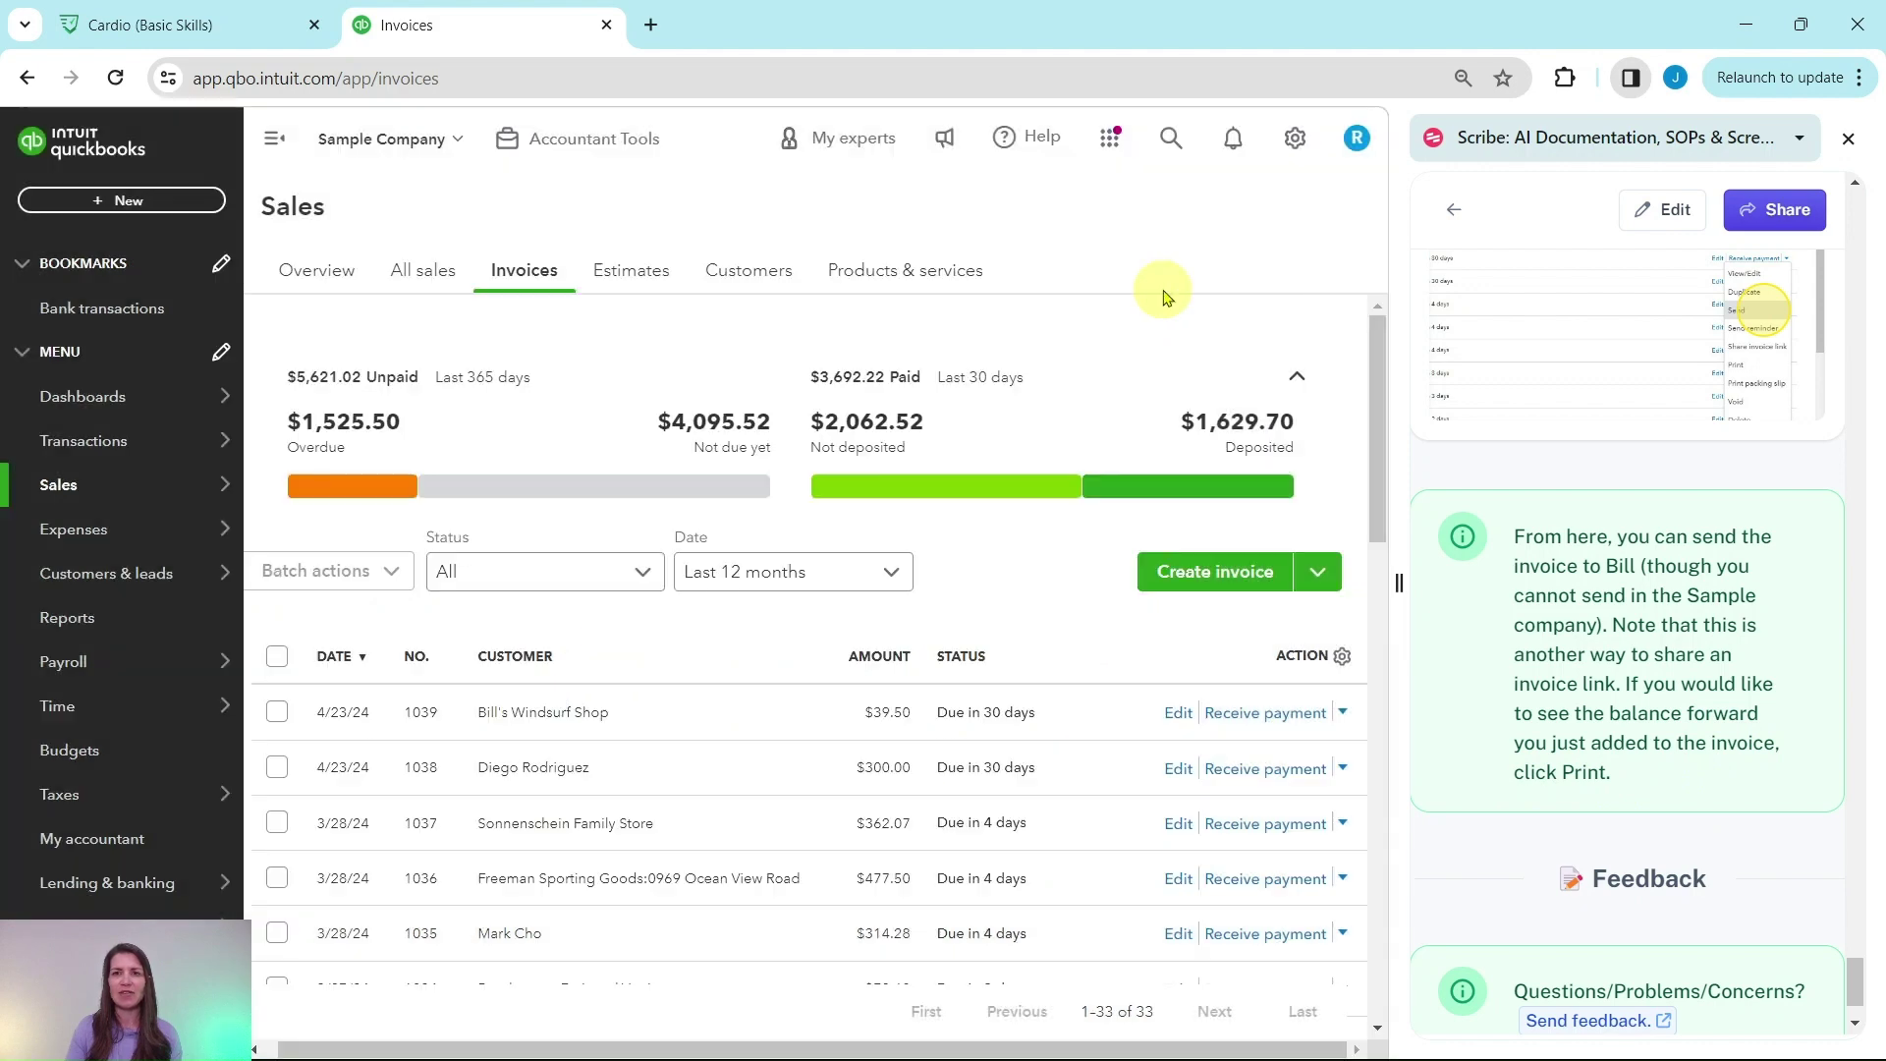
- Check where the Print action is offered for the newest Bill's Windsurf Shop invoice, and dismiss the action list without choosing anything
{"action": "left_click", "coordinate": [1343, 714]}
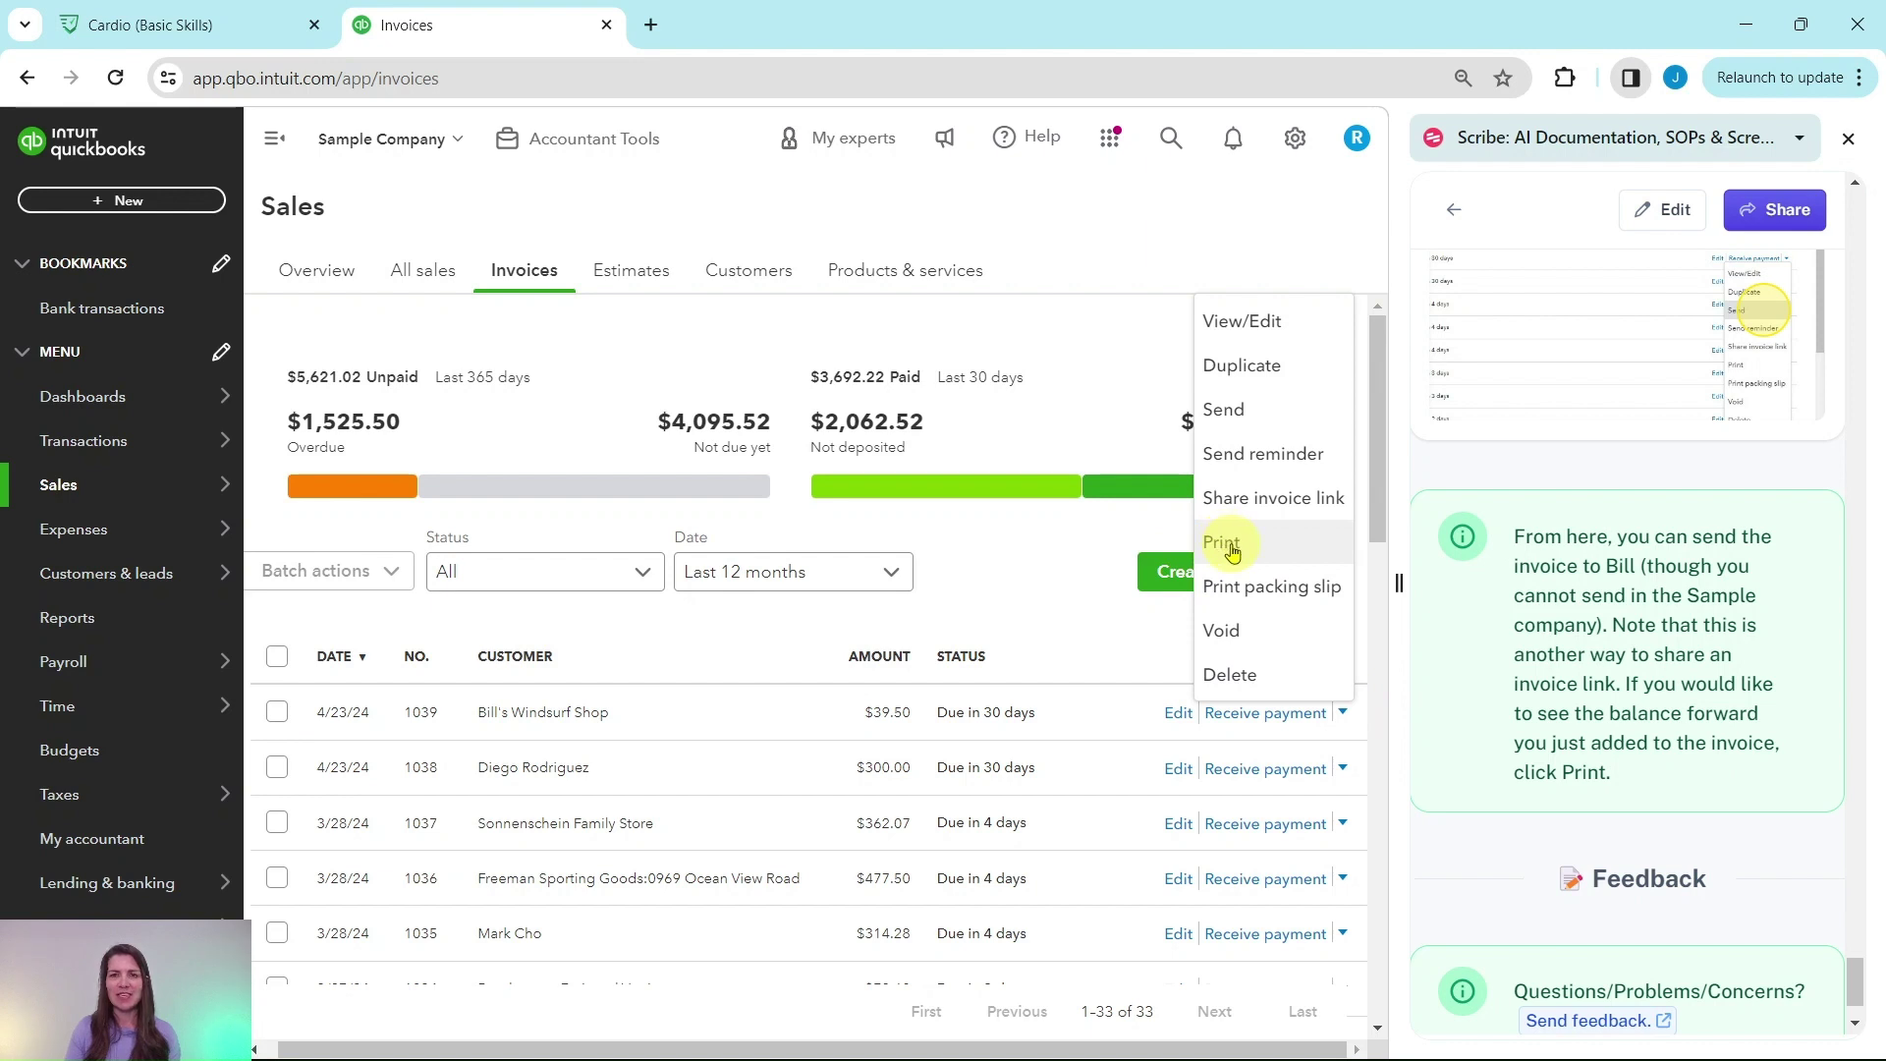
{"action": "left_click", "coordinate": [1065, 213]}
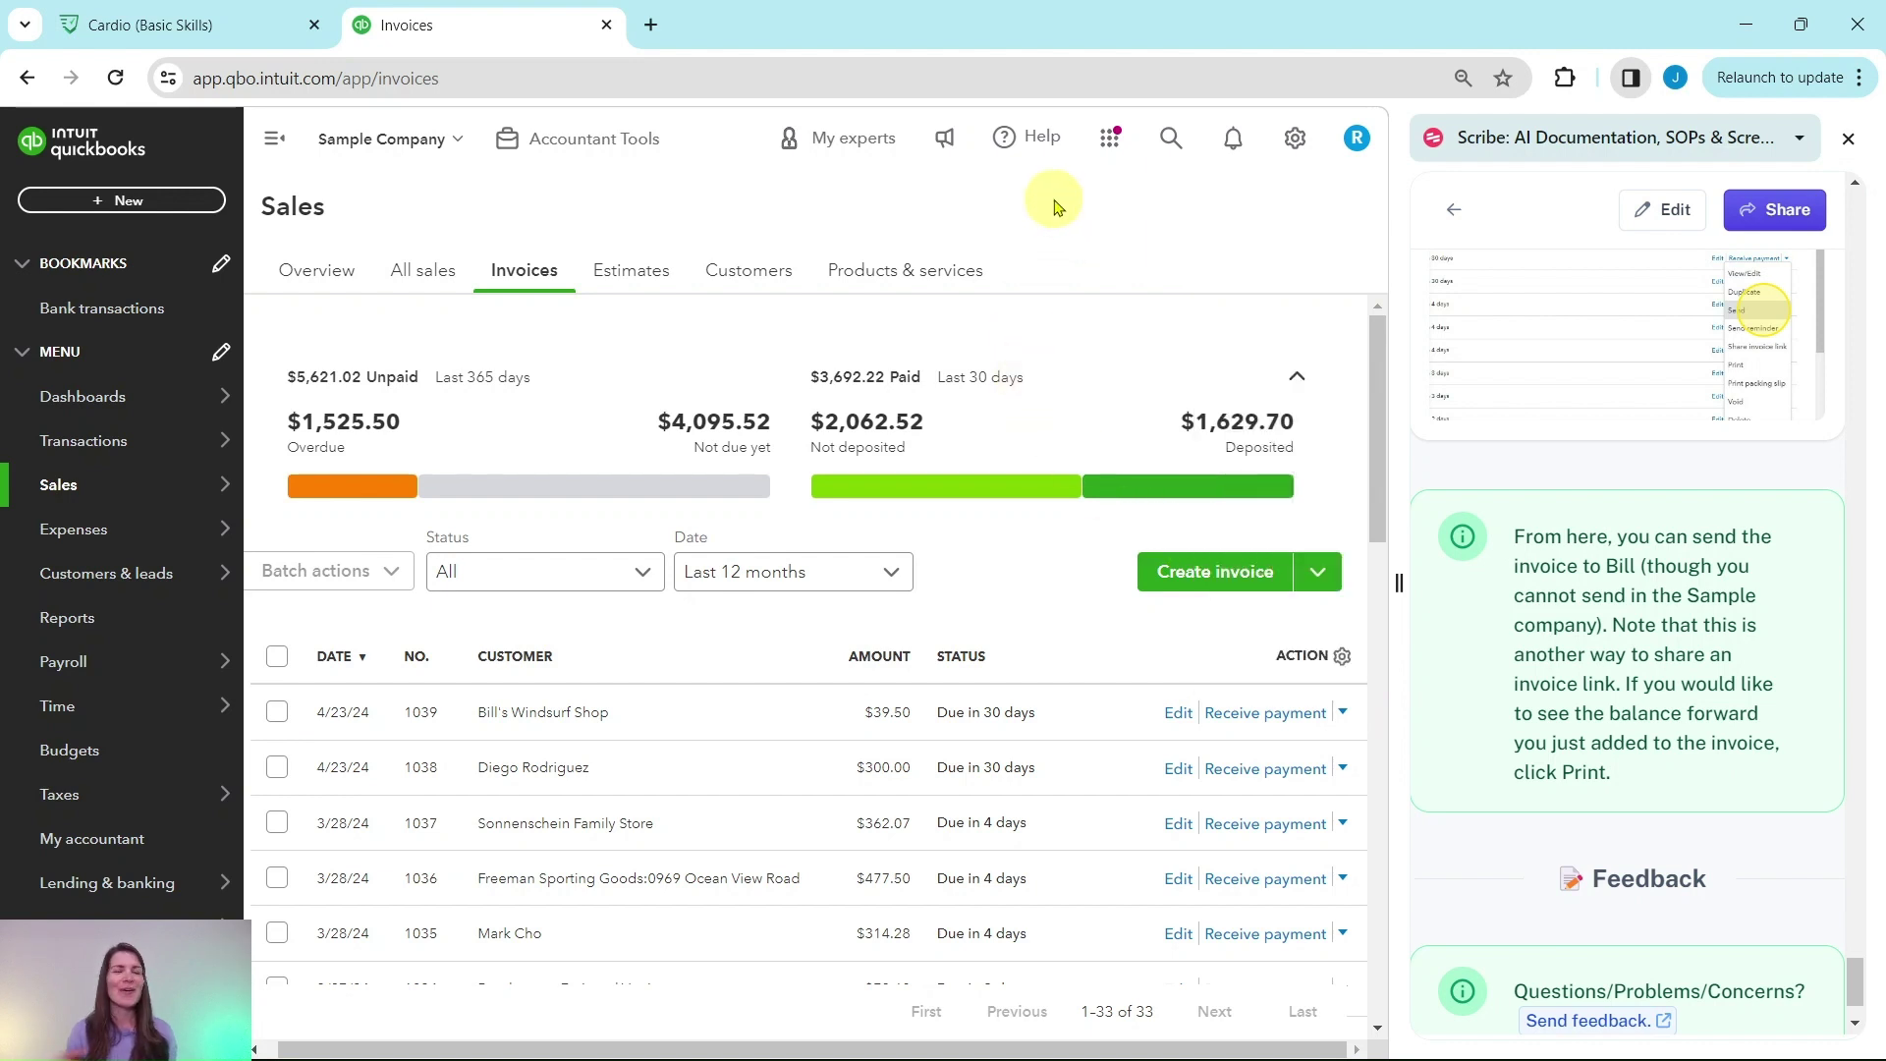